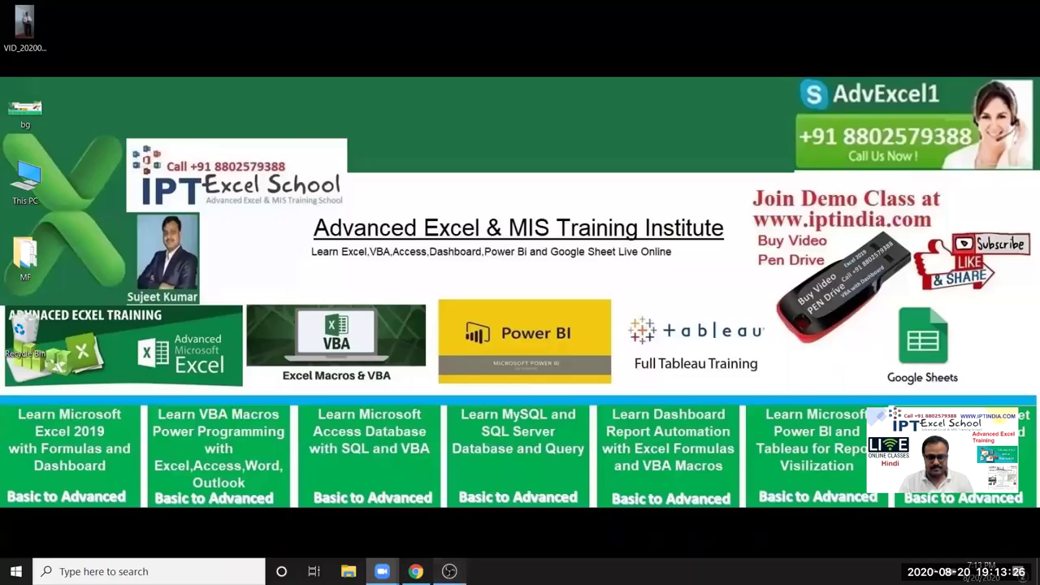
Step: Start streaming in OBS and minimize the OBS window
left_click(448, 571)
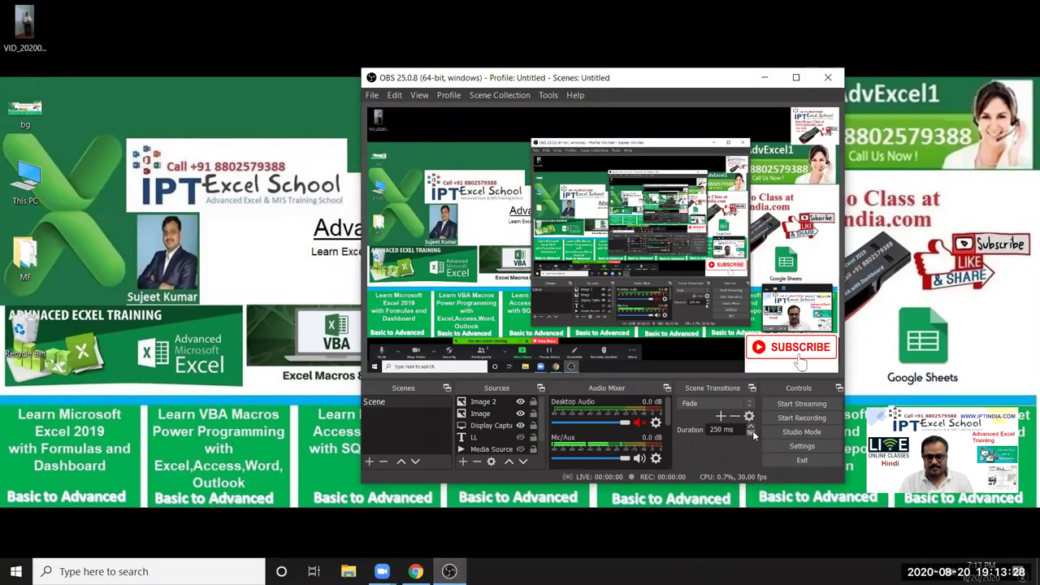
left_click(801, 404)
left_click(766, 77)
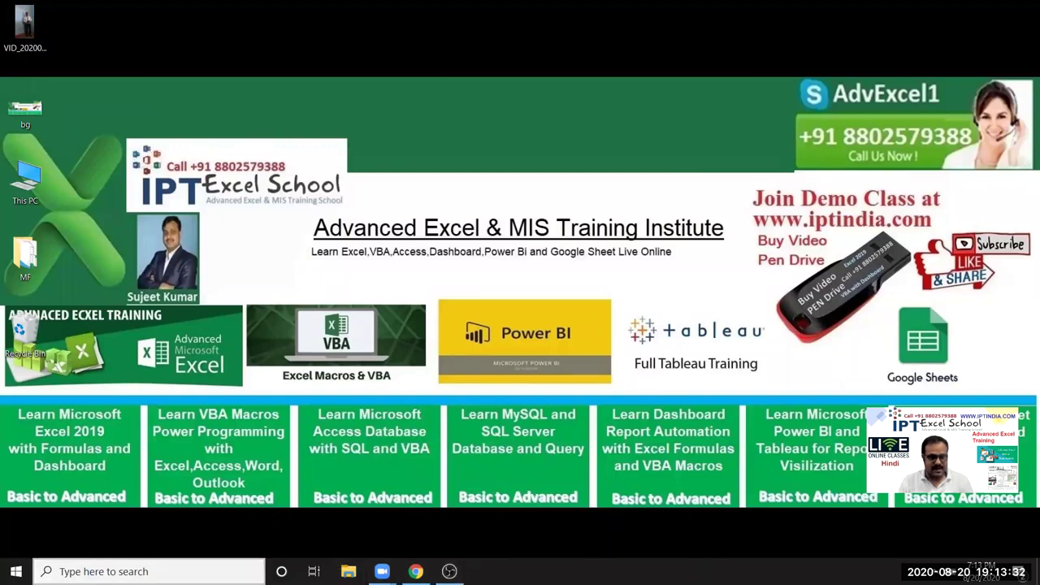
Step: Open the upcoming stream's control room in YouTube Studio
key("super+s")
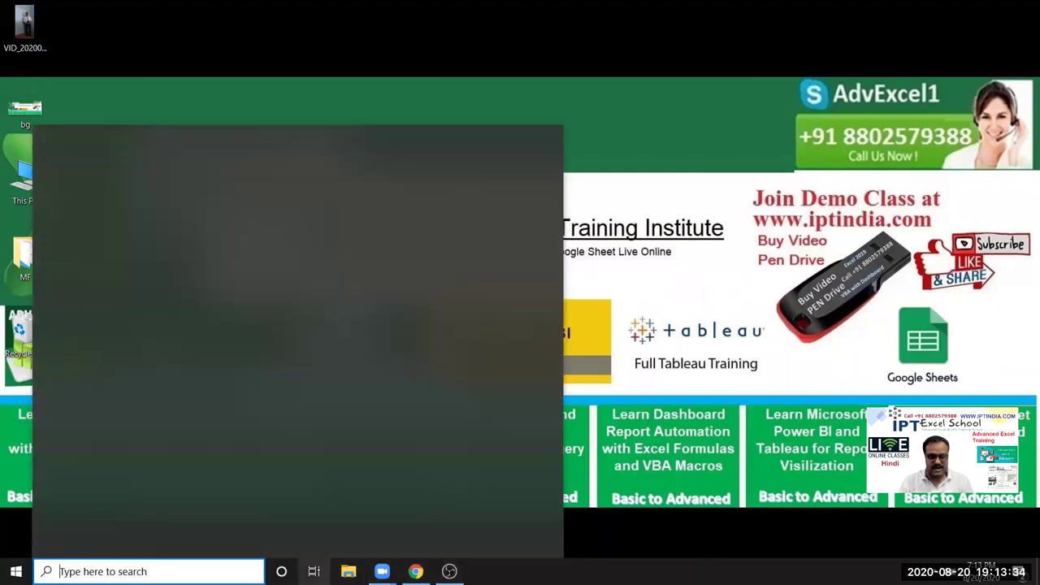
left_click(415, 571)
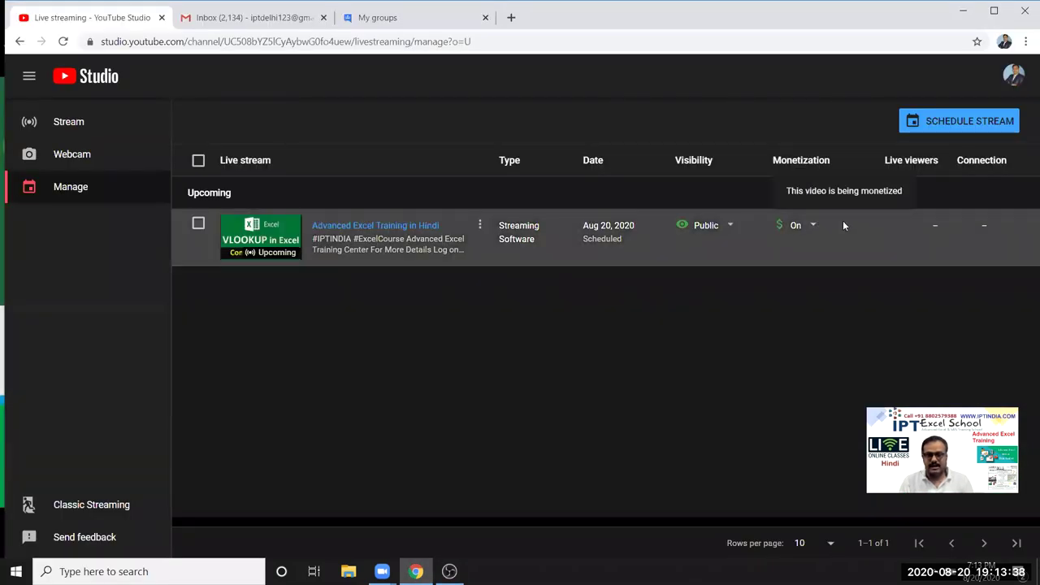
left_click(234, 17)
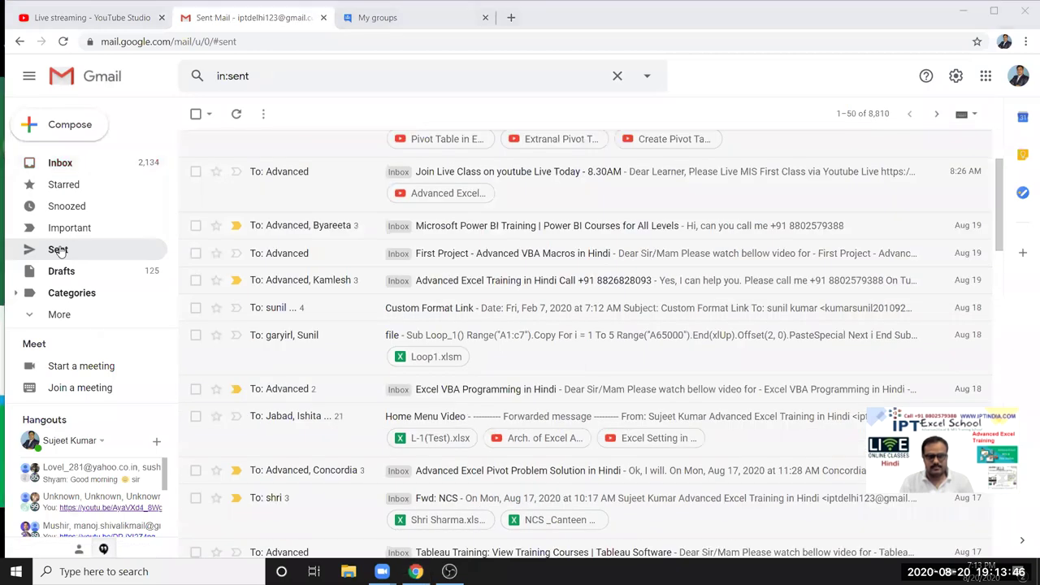
left_click(112, 18)
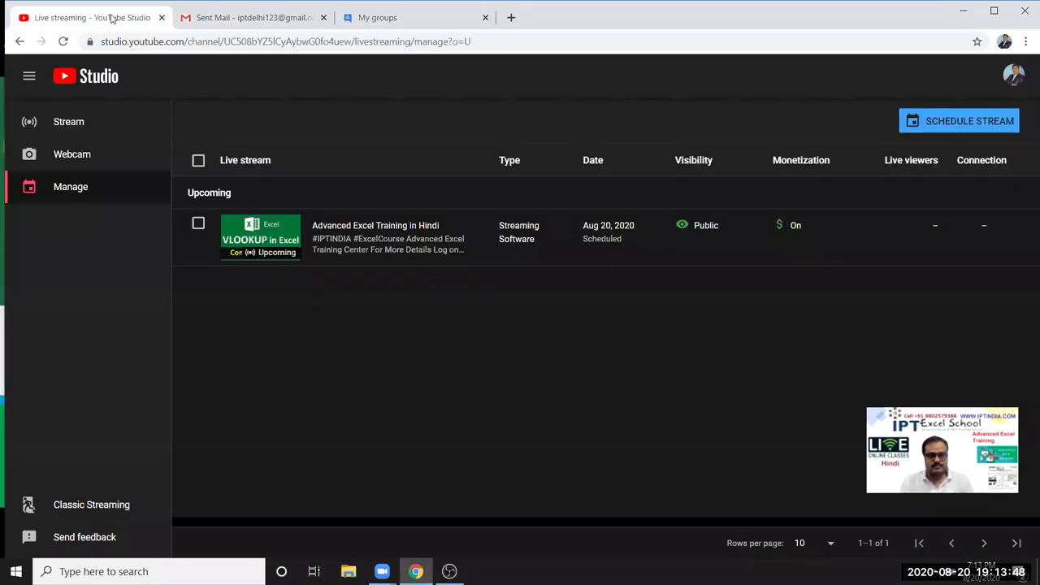
left_click(259, 231)
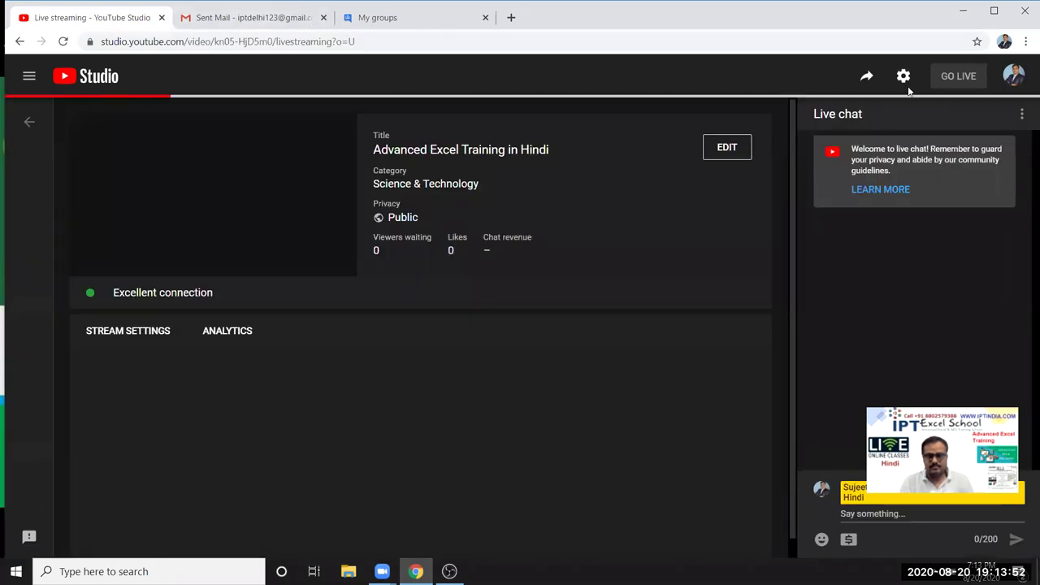
Step: Switch to the Sent Mail folder in Gmail and scroll through it
left_click(241, 19)
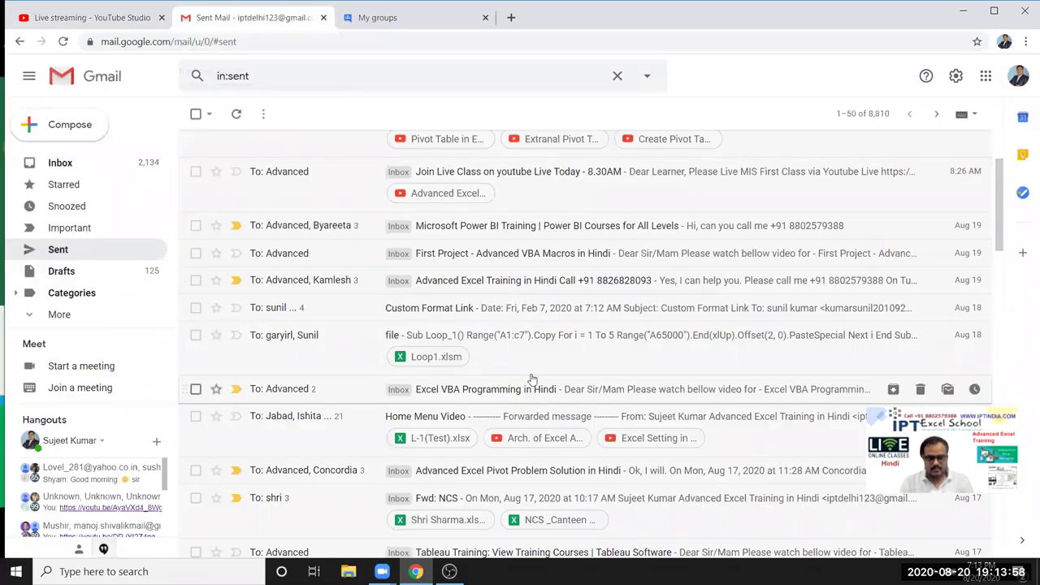
scroll(509, 290, "up", 2)
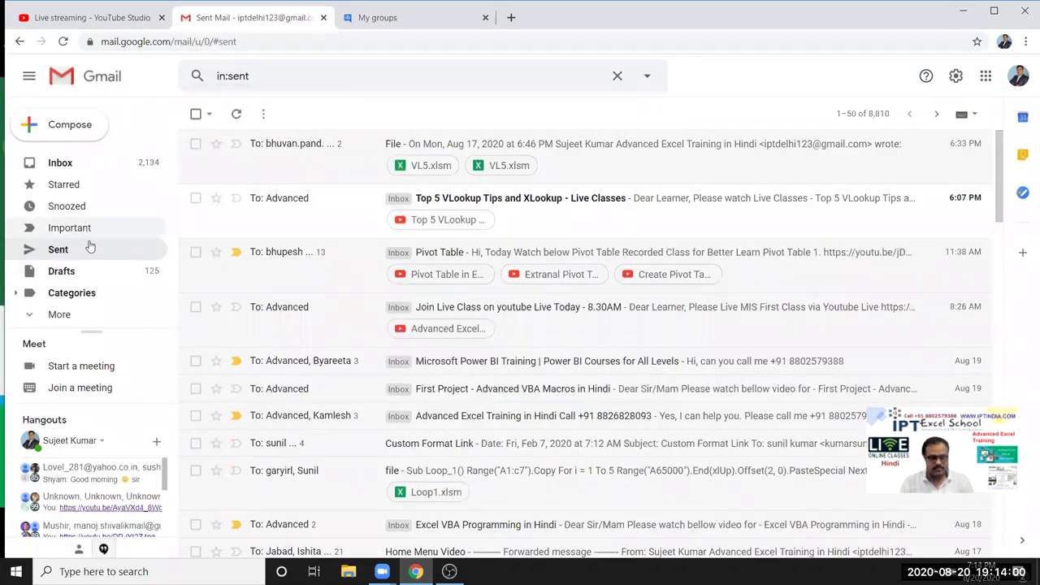
scroll(550, 254, "down", 1)
scroll(549, 258, "down", 2)
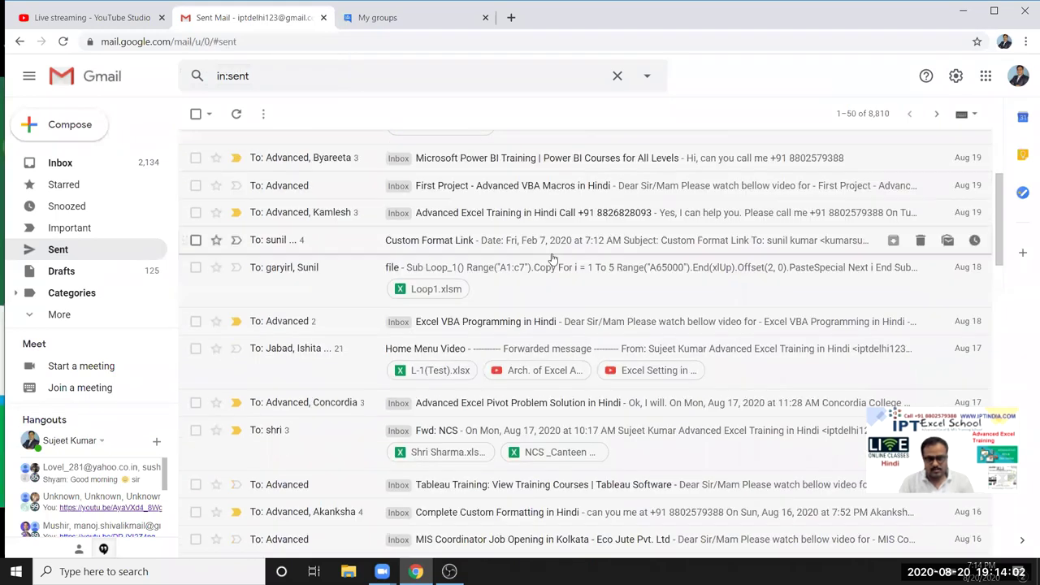
Step: Open the number format guidelines link from the Custom Format Link email
left_click(448, 242)
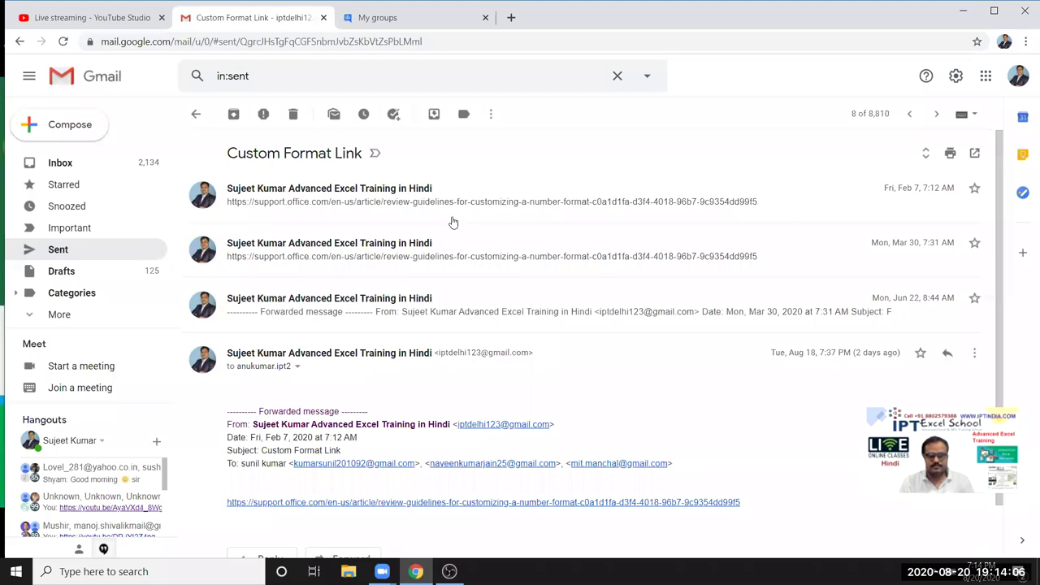
left_click(451, 219)
left_click(443, 227)
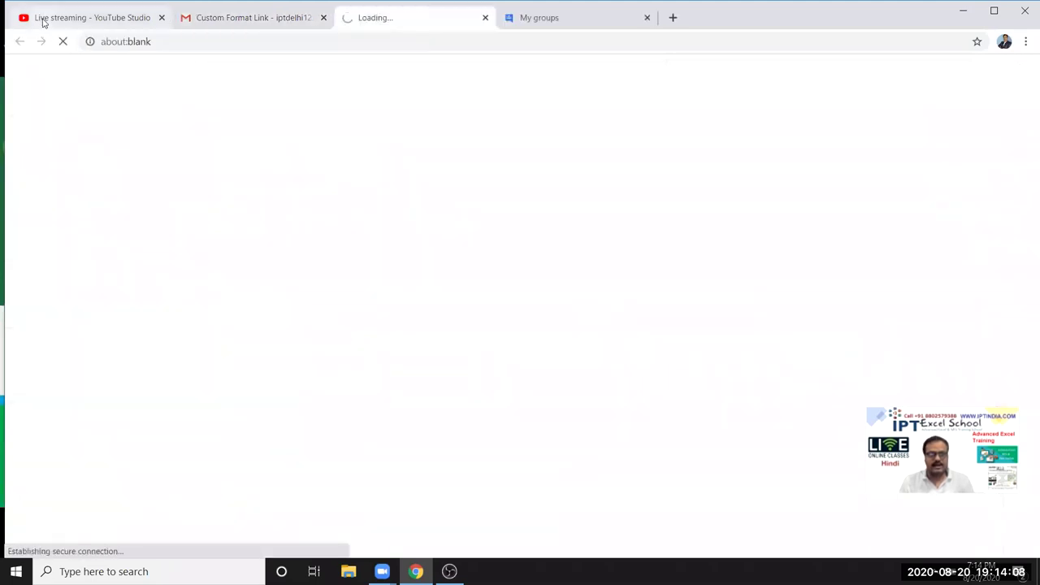
Step: Take the stream live in YouTube Studio, then return to the number format guide
left_click(44, 17)
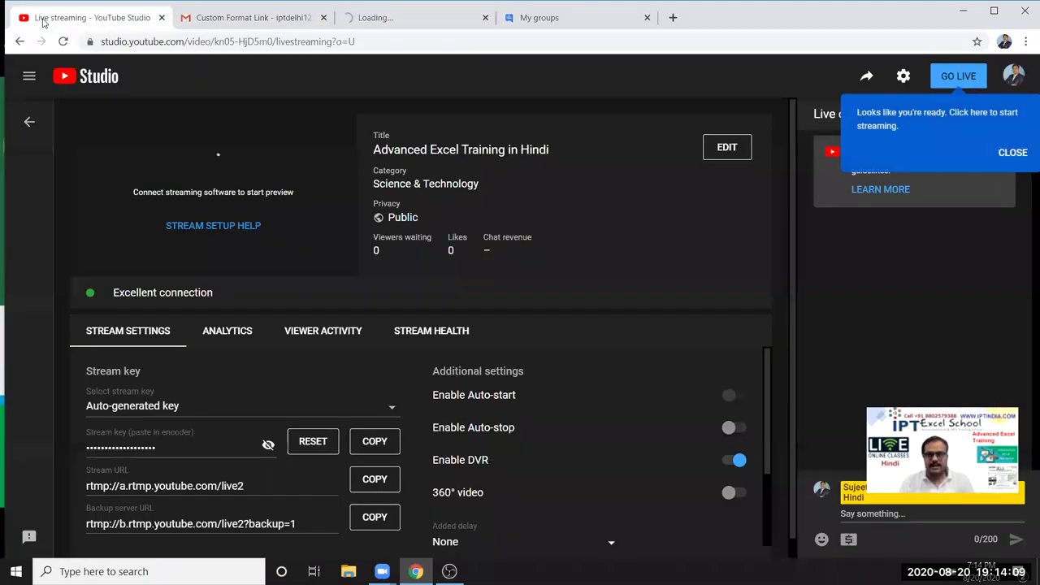
left_click(958, 76)
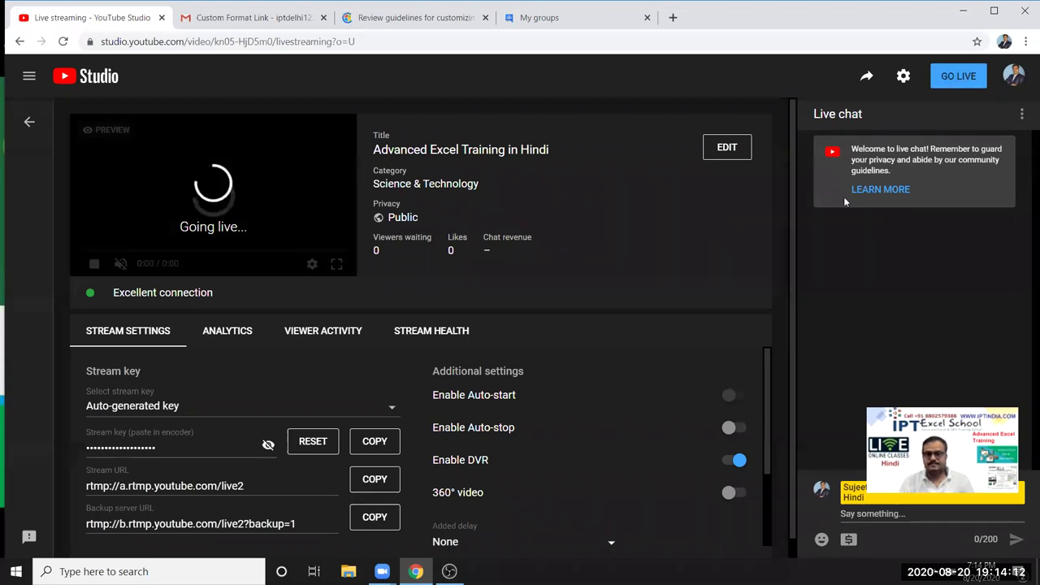
left_click(401, 18)
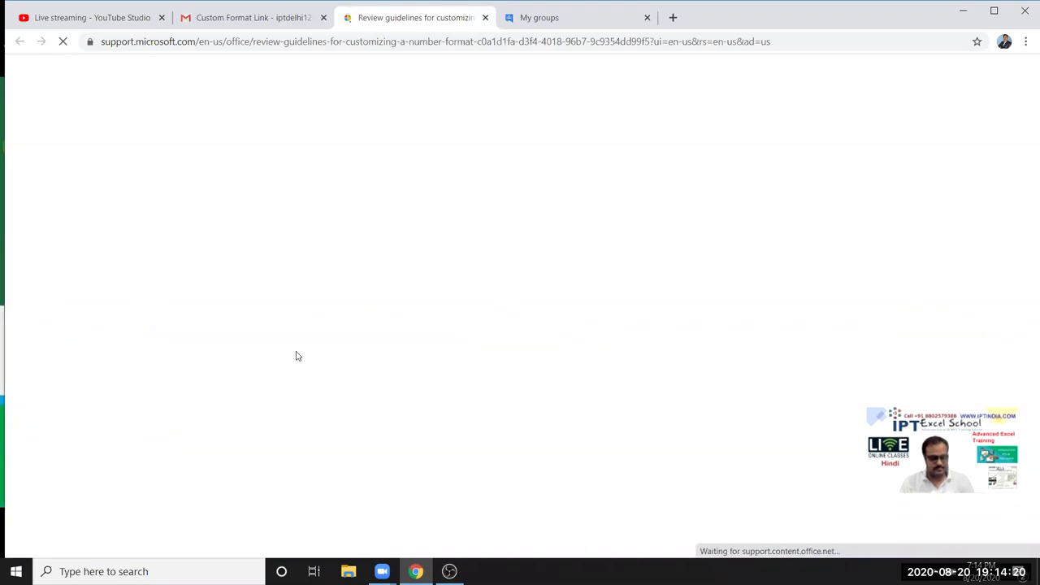
Step: Show the Windows desktop and refresh it
key("super+d")
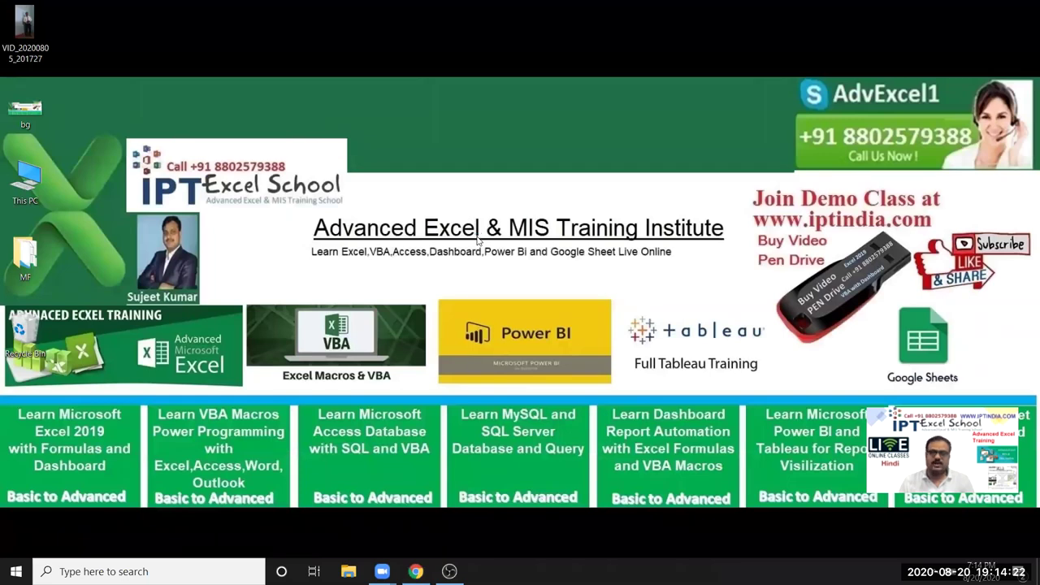
right_click(476, 238)
left_click(502, 260)
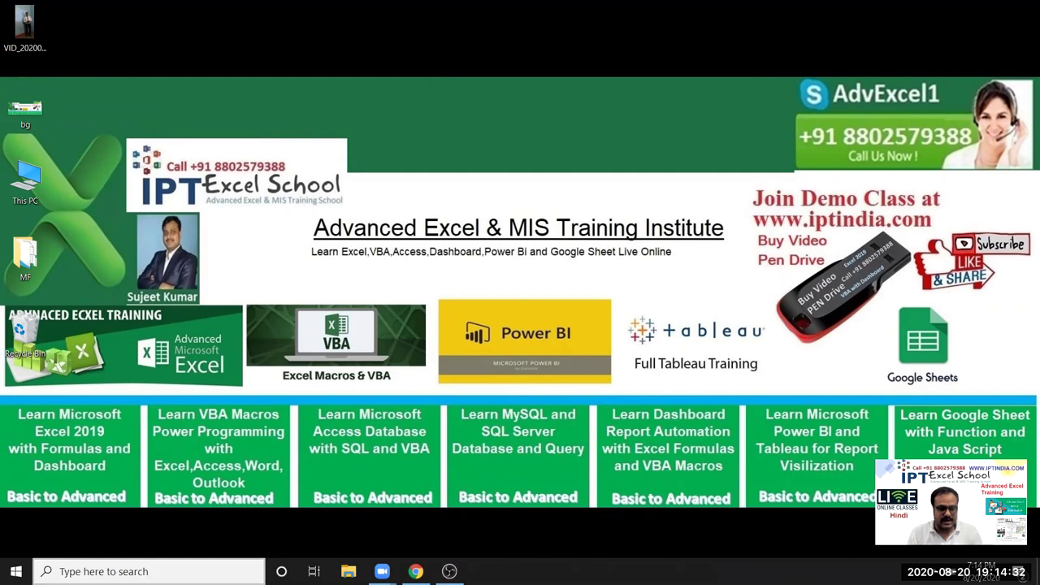
Step: Search for excel from the taskbar and launch Excel from the results
left_click(146, 571)
type("exce;l")
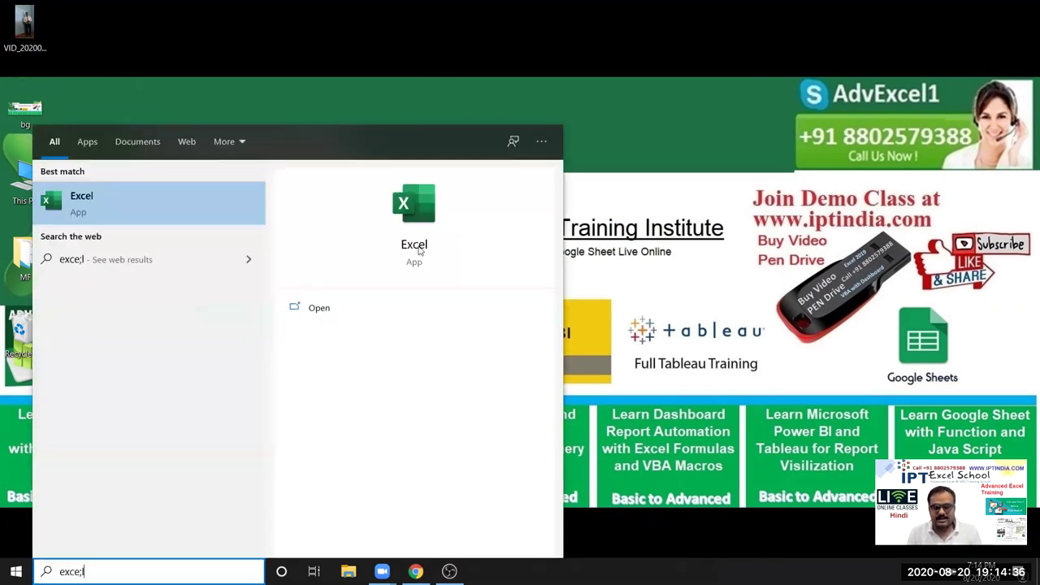
left_click(432, 302)
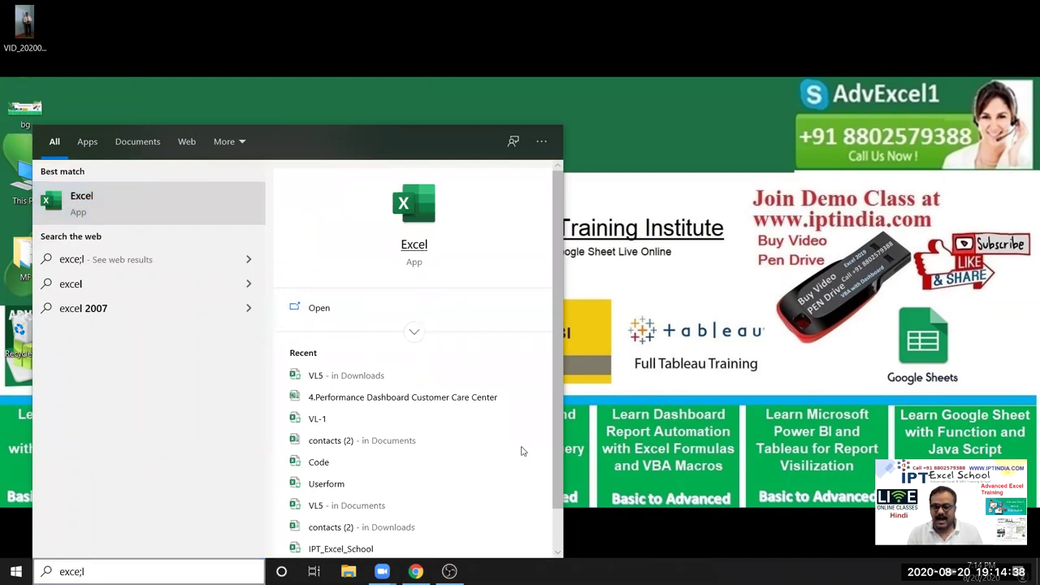
left_click(443, 247)
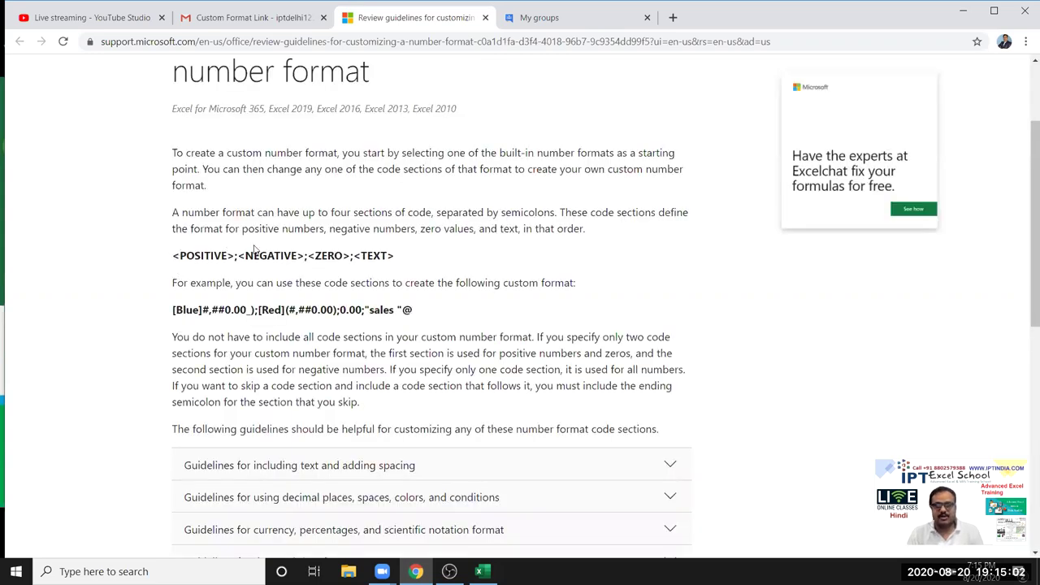
Step: Highlight the code-section rule and its For example line on the support page
left_click_drag(173, 255, 301, 248)
left_click_drag(370, 248, 443, 265)
left_click(313, 273)
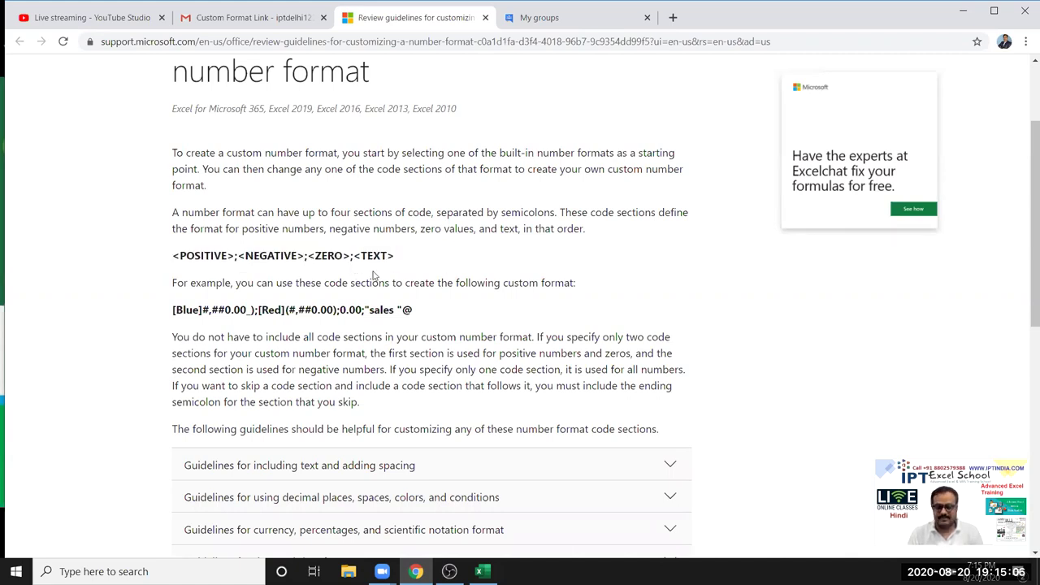
left_click_drag(172, 283, 312, 282)
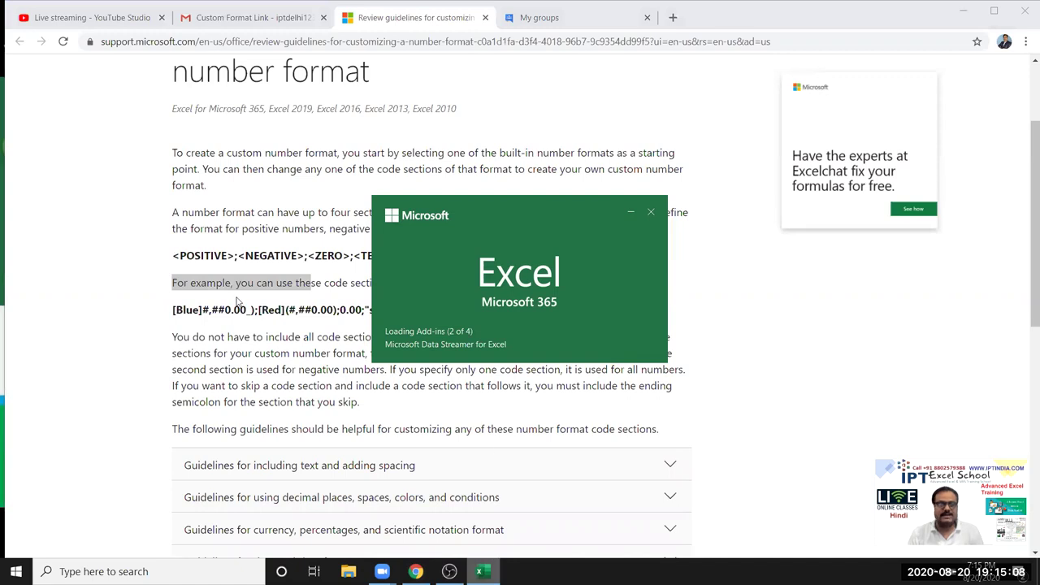
left_click(169, 262)
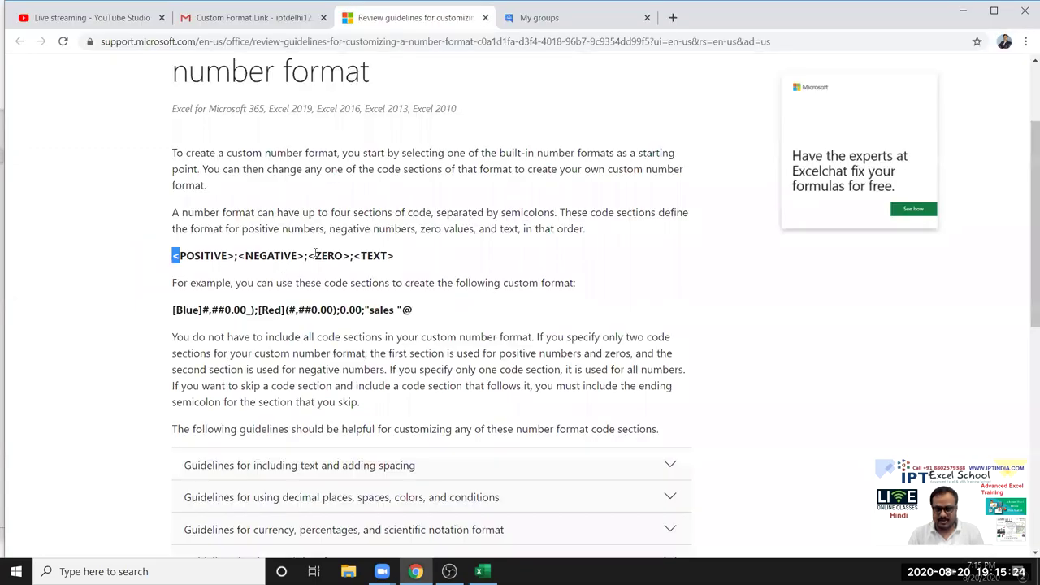
left_click(381, 255)
triple_click(381, 255)
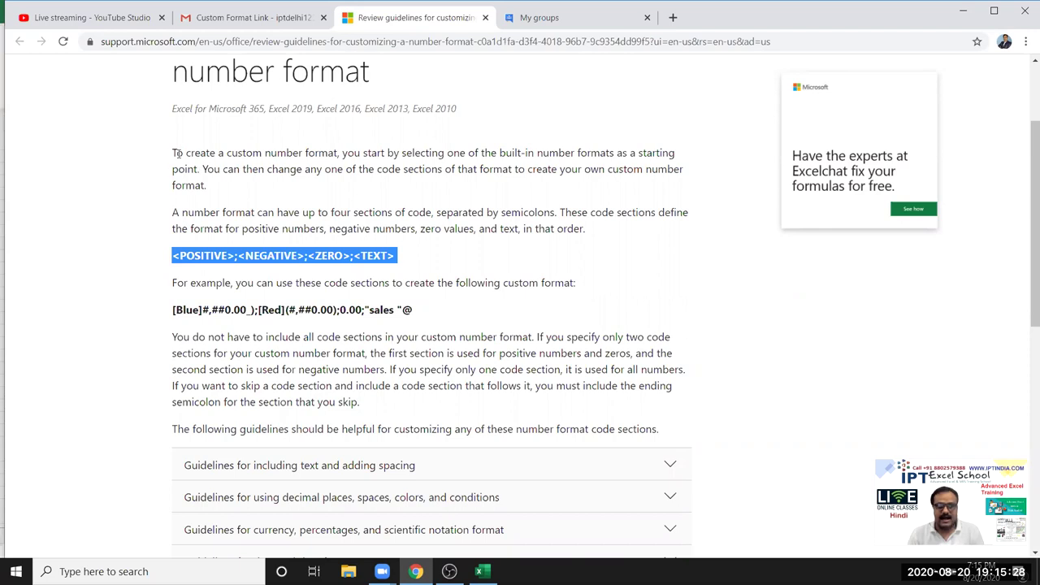
Step: Select the <POSITIVE>;<NEGATIVE>;<ZERO>;<TEXT> line, then switch to the blank Excel Book1
left_click_drag(173, 152, 445, 276)
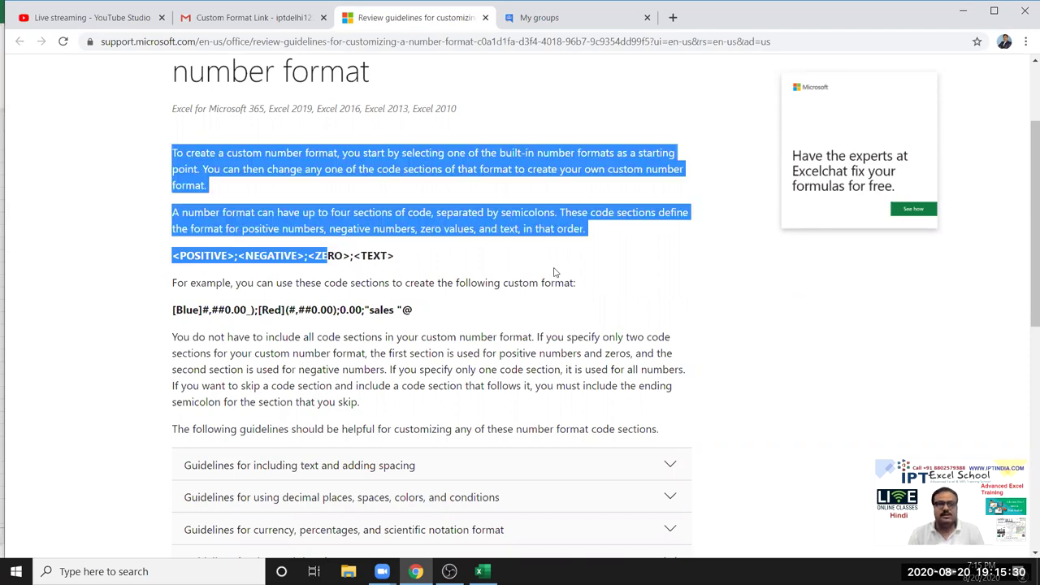
left_click_drag(554, 272, 481, 261)
left_click(414, 259)
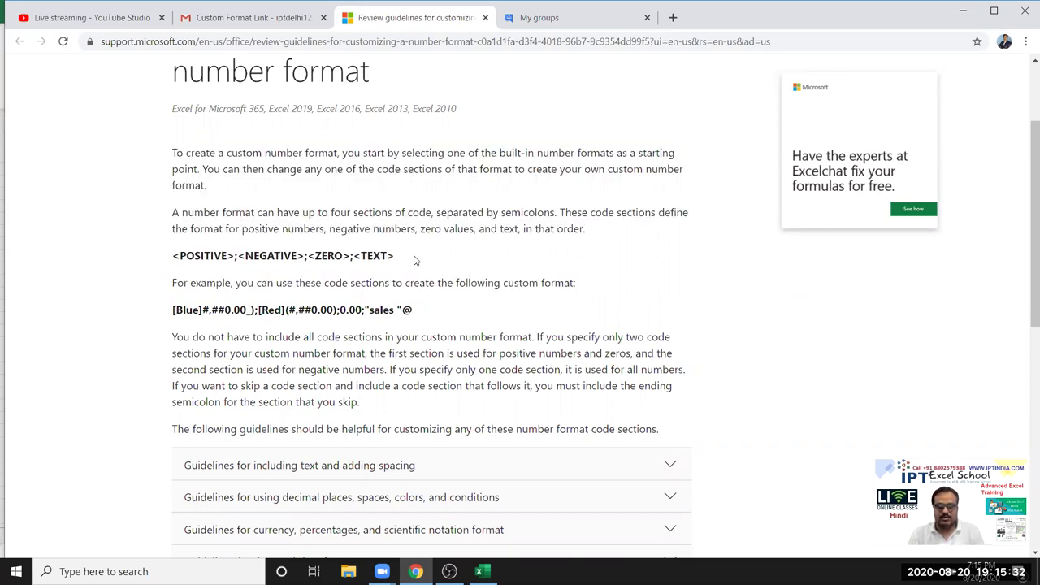
triple_click(380, 255)
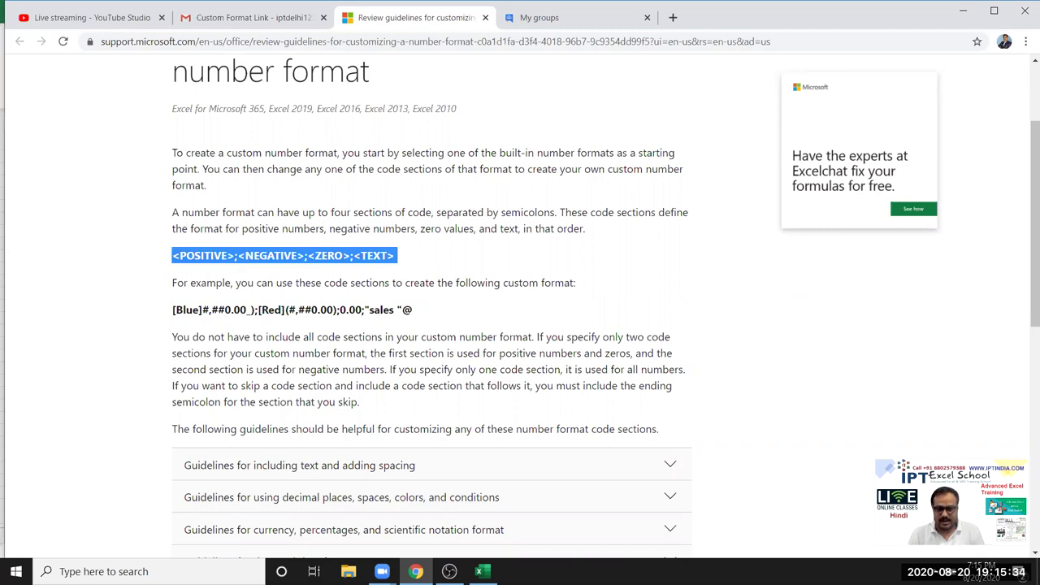
key("alt+Tab")
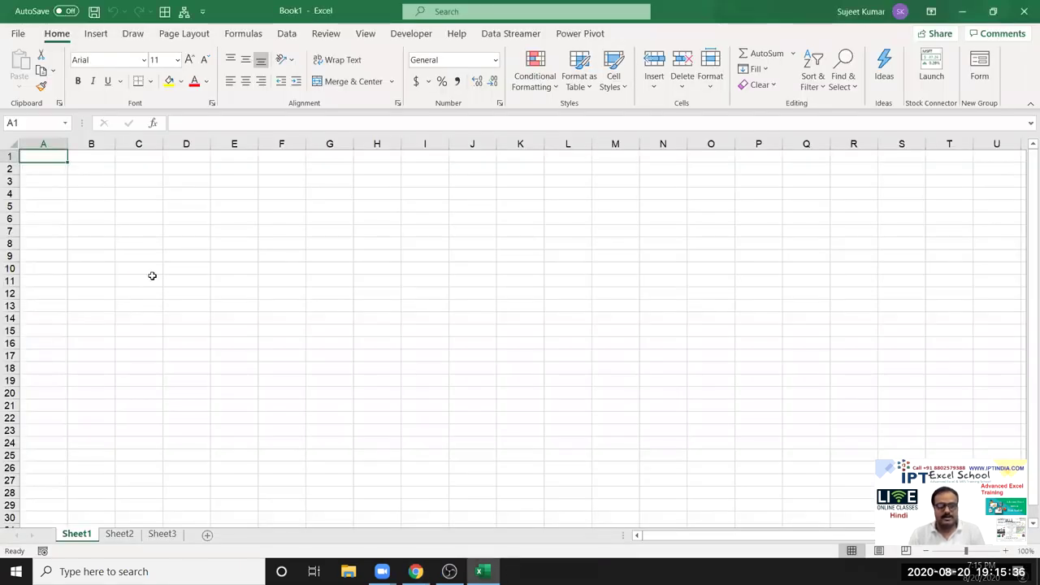
scroll(152, 276, "up", 6, "ctrl")
scroll(178, 207, "up", 1, "ctrl")
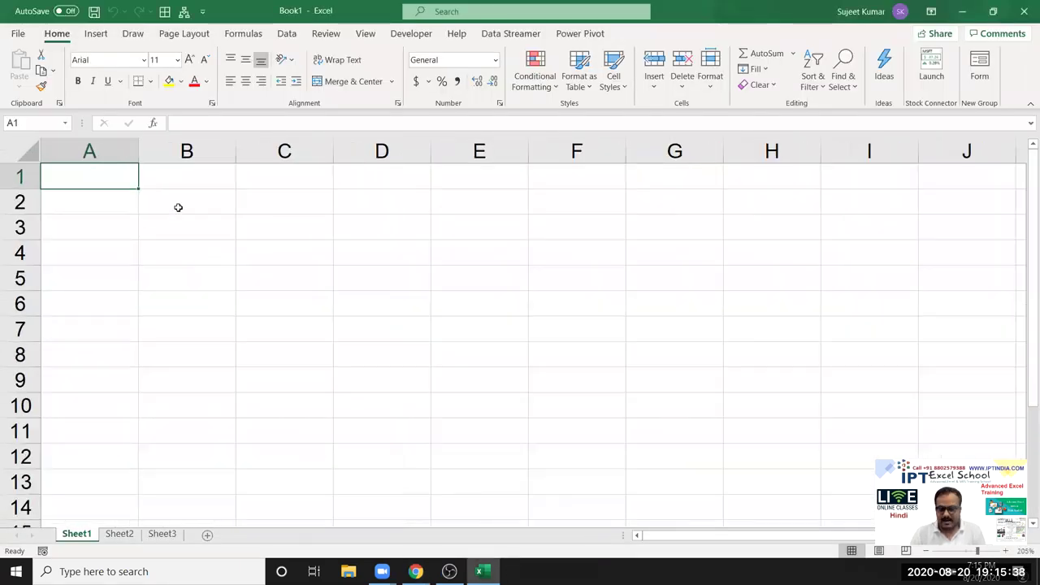
Step: Enter 1500 in cell B2
left_click(178, 207)
type("150")
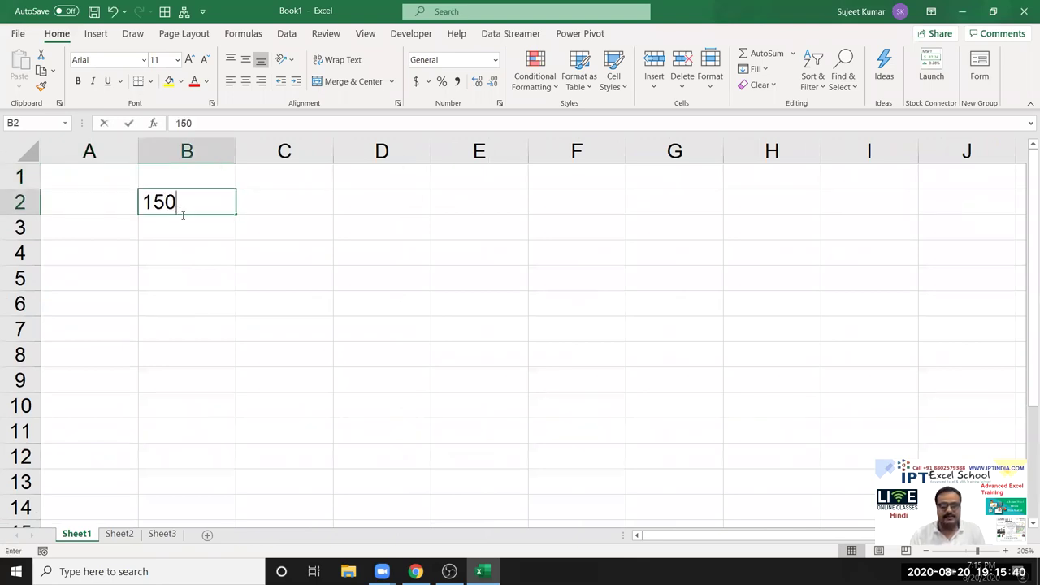
type("0")
key("Return")
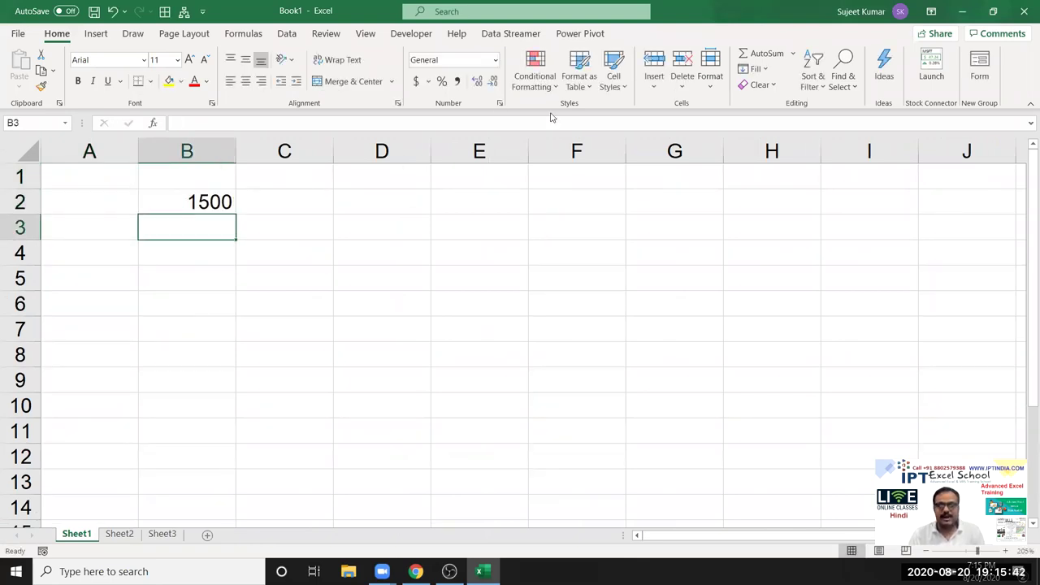
key("Up")
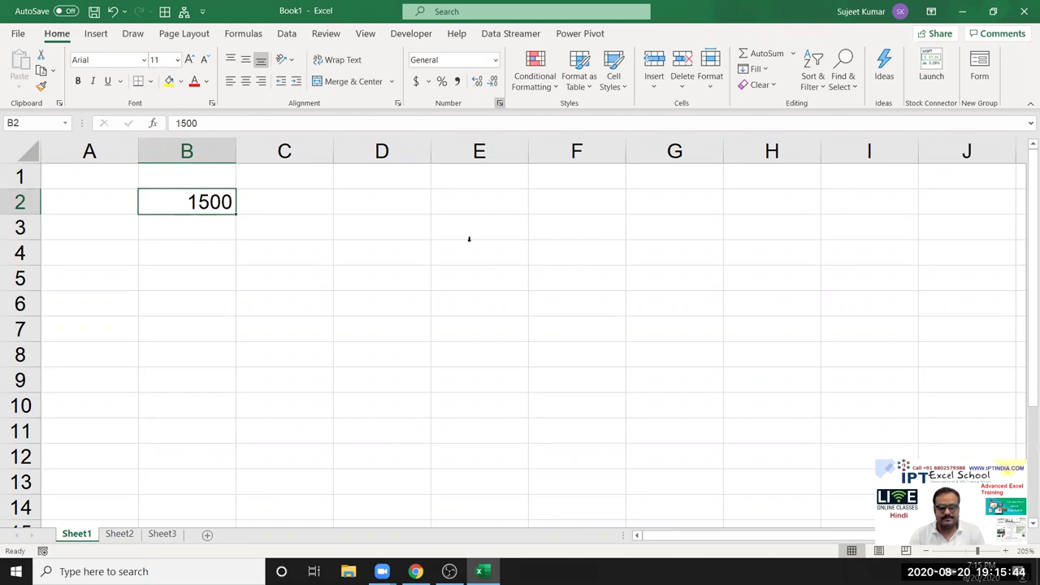
Step: Replace B2's General format with the custom code "MRP"
key("ctrl+1")
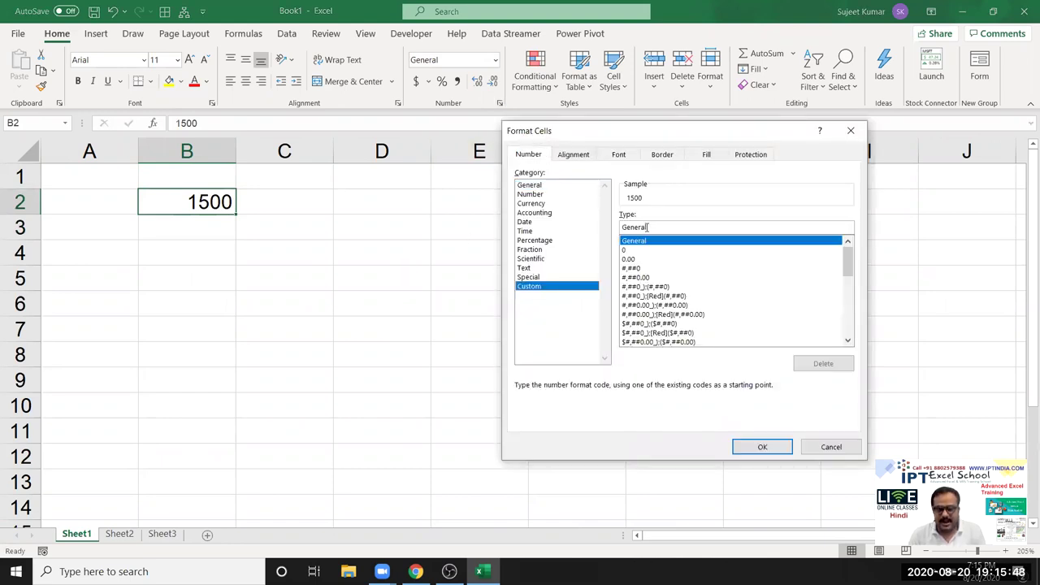
double_click(647, 227)
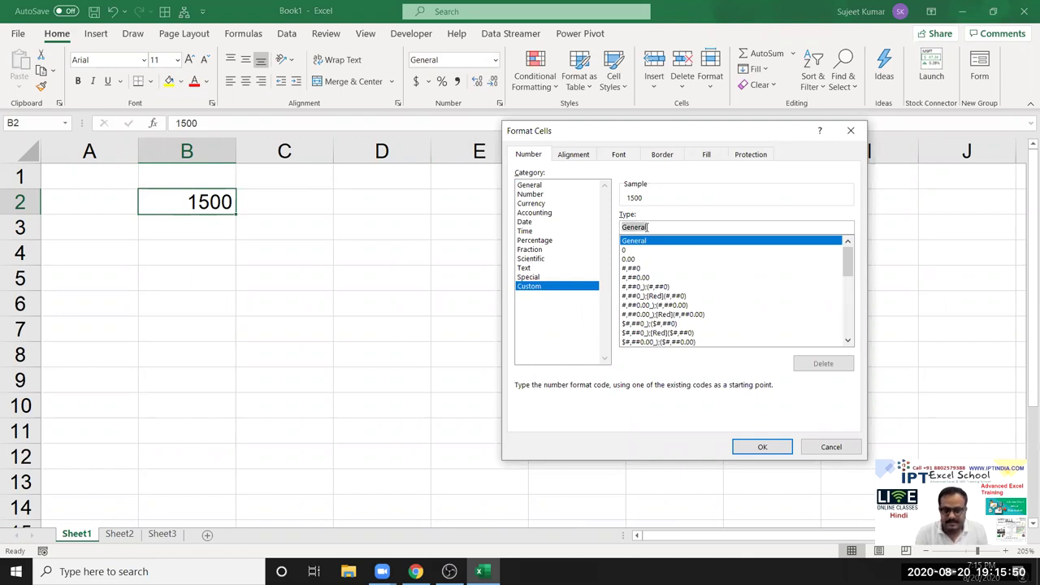
key("BackSpace")
type("\"MRP")
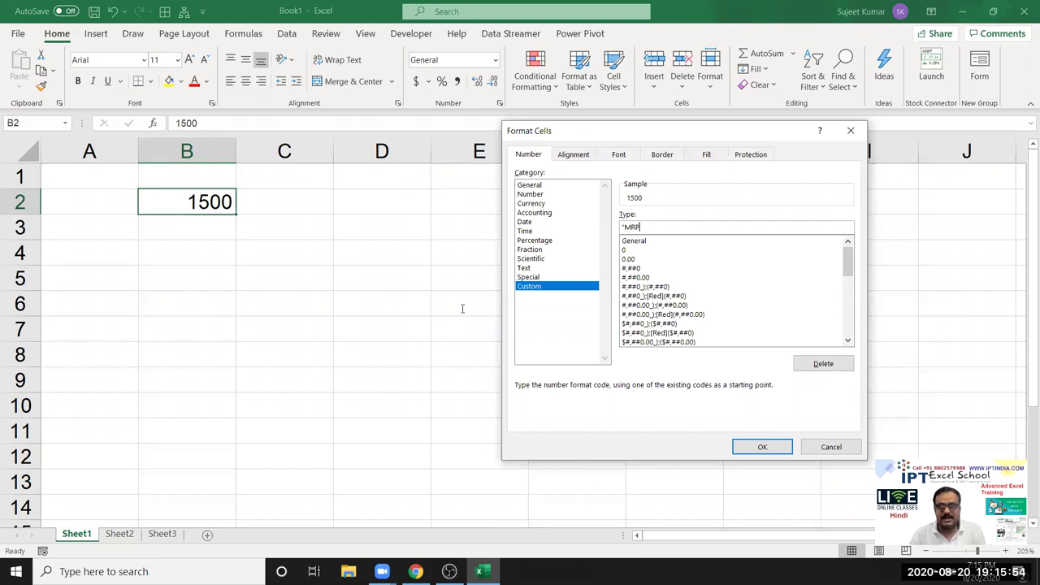
type("\"")
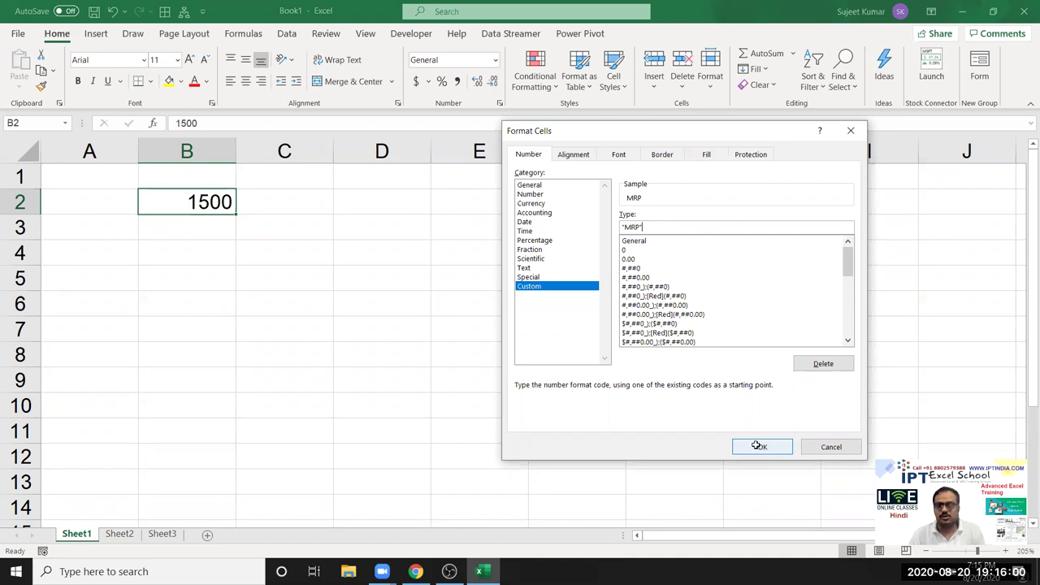
left_click(754, 445)
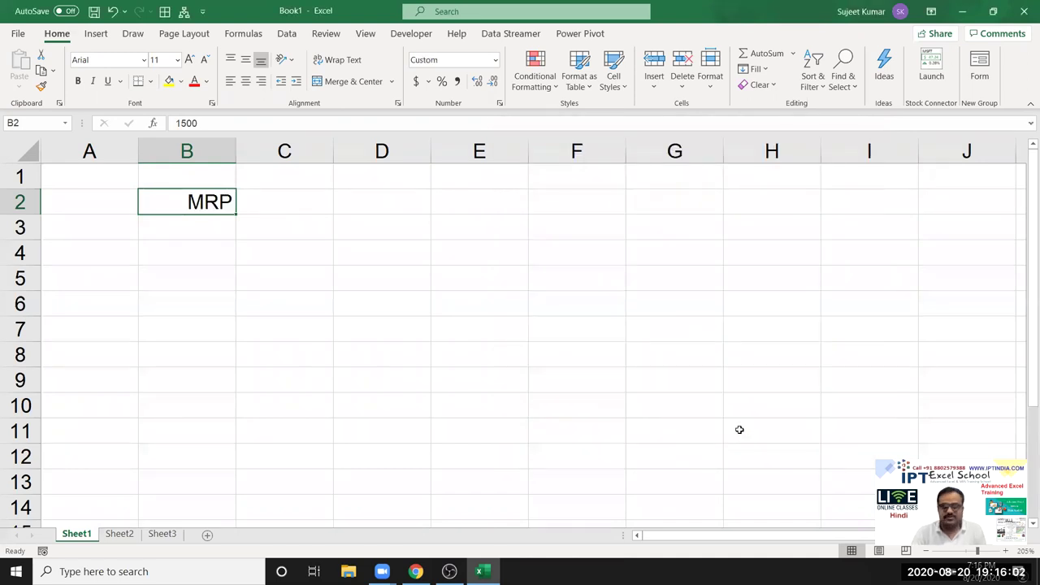
Step: Enter -1500 in B2 and try the custom format "MRP" 0
type("-1500")
key("Return")
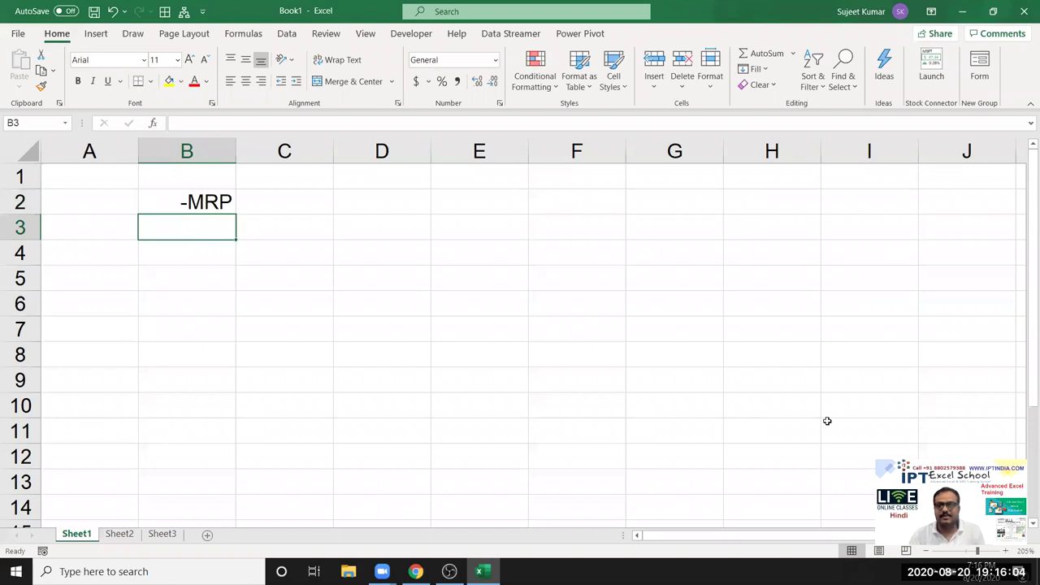
key("Up")
left_click(499, 103)
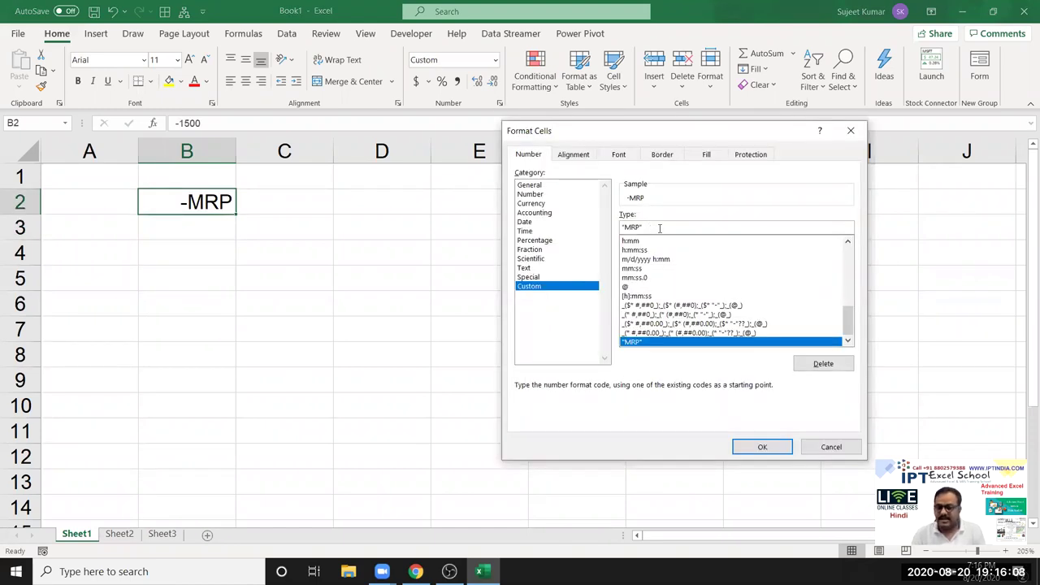
left_click(659, 229)
type("0")
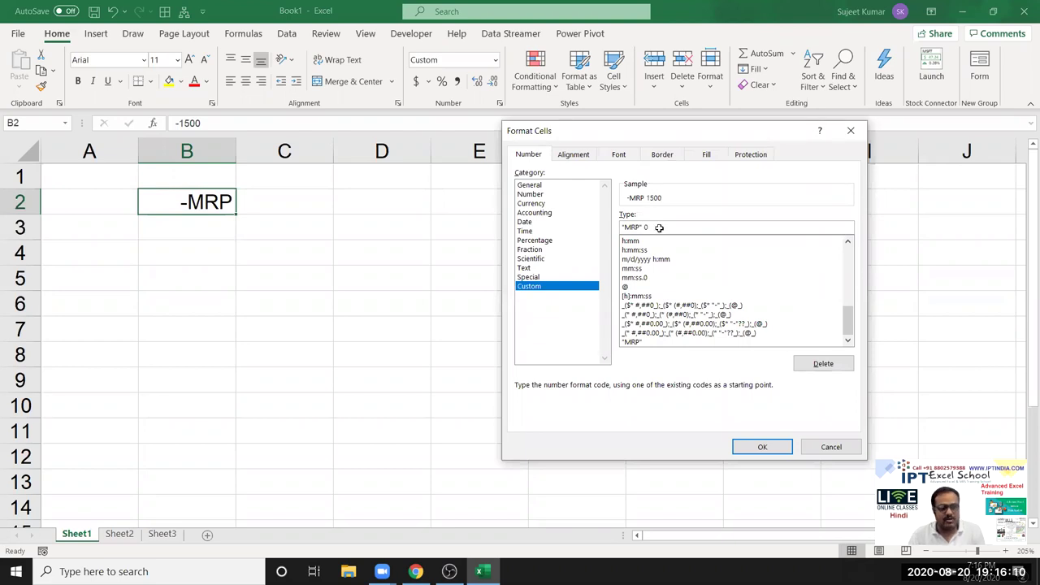
key("Return")
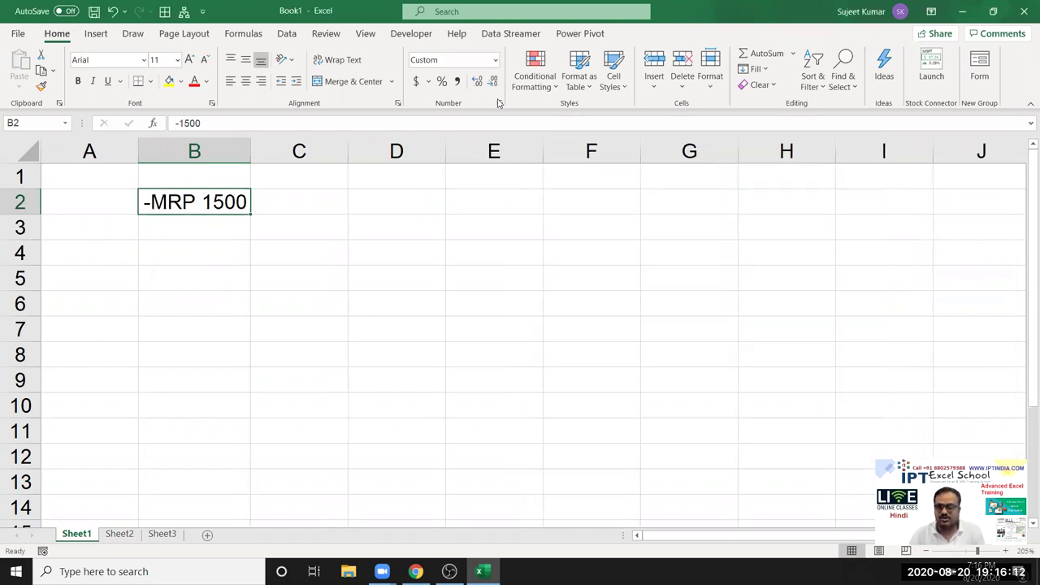
Step: Revert B2's format to "MRP", check its -1500 value, and add a semicolon to the code
key("ctrl+1")
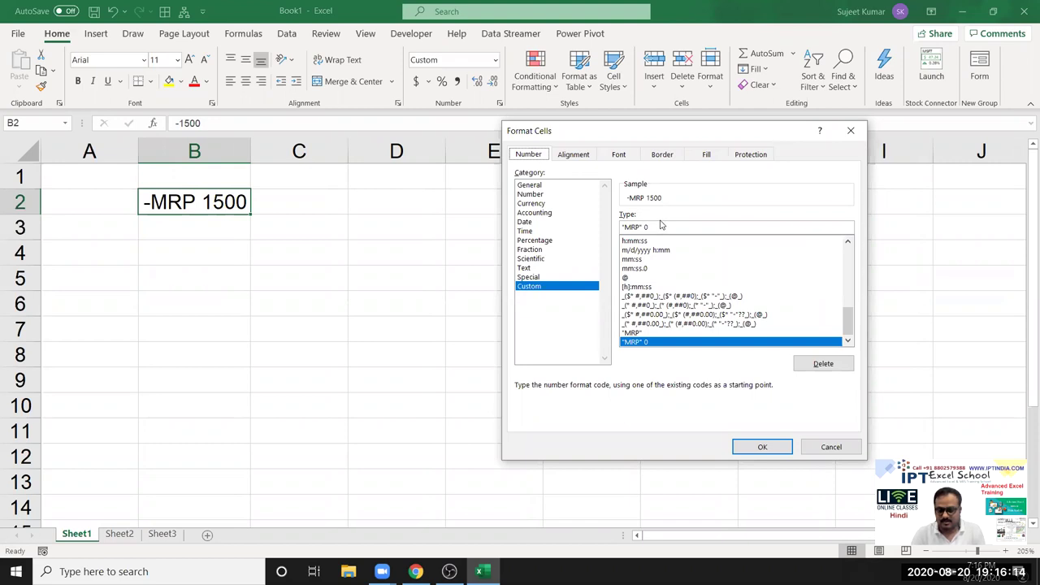
left_click(660, 225)
key("BackSpace")
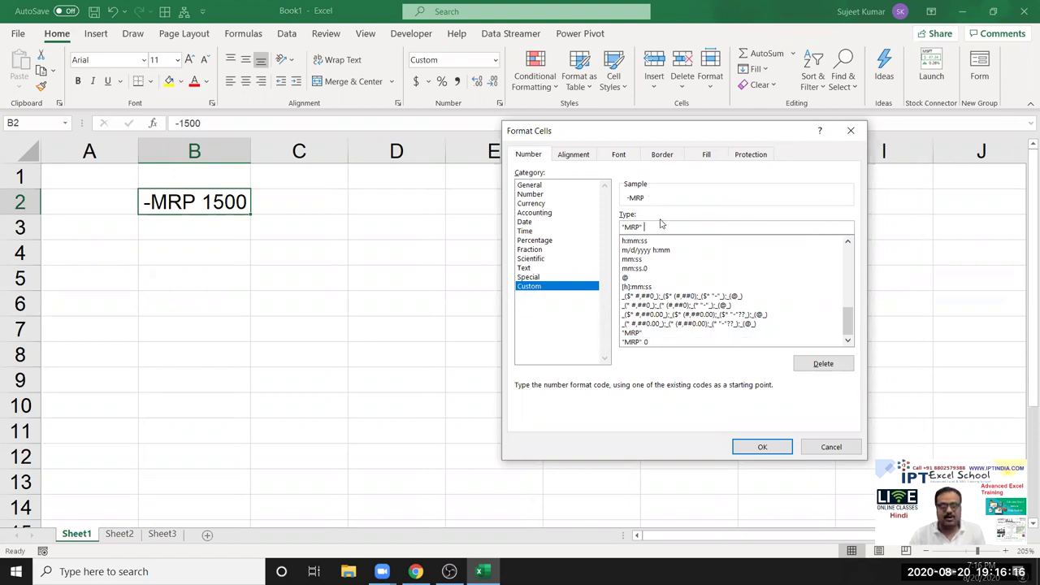
key("Return")
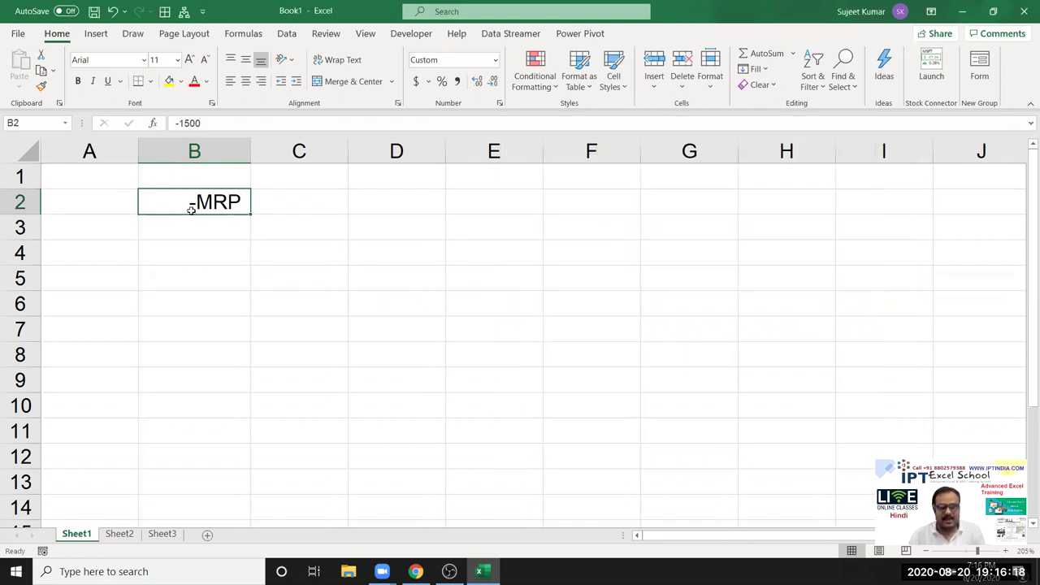
double_click(230, 200)
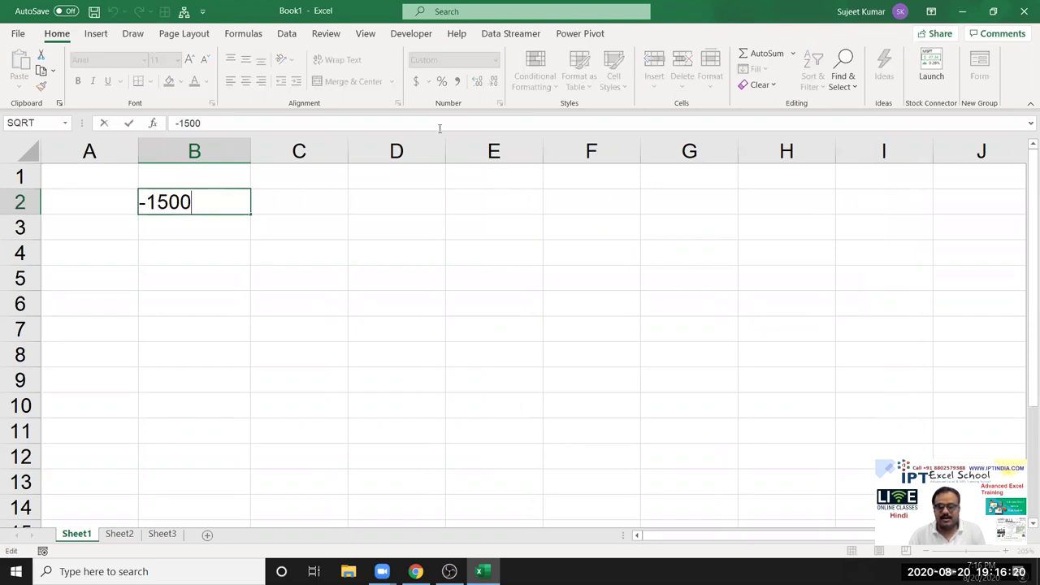
key("Escape")
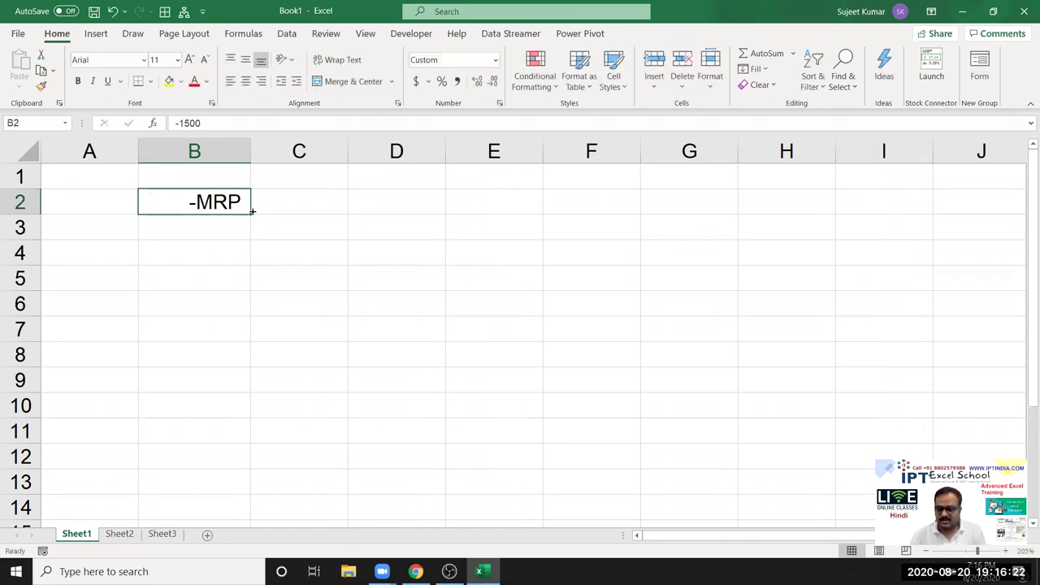
left_click(499, 103)
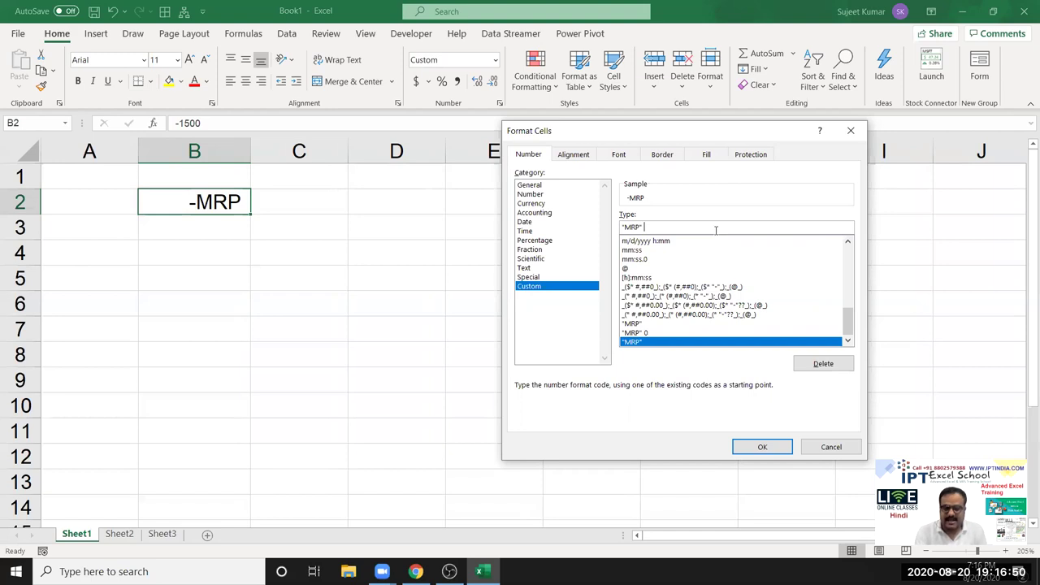
type(";")
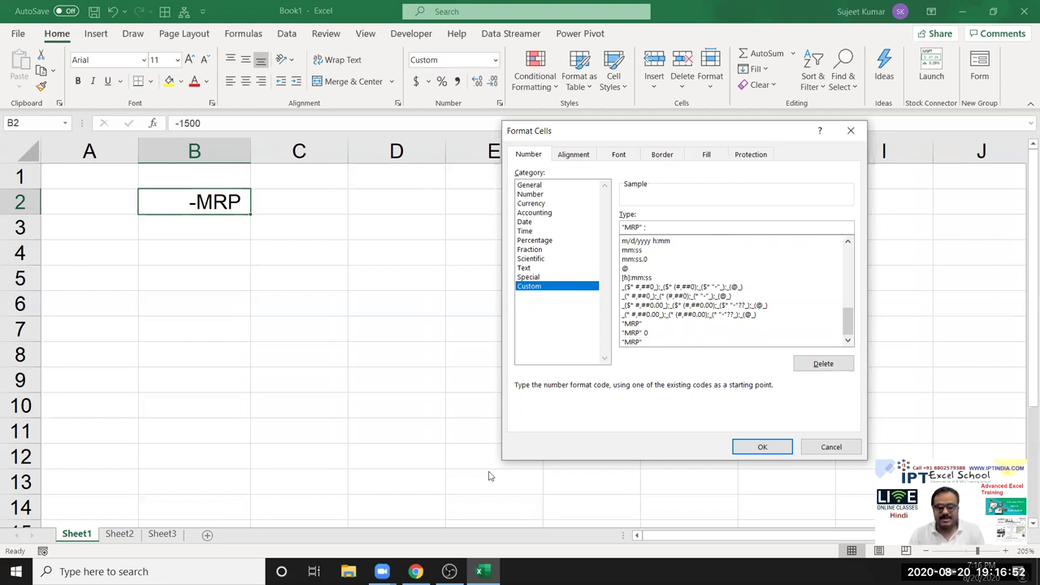
left_click(415, 571)
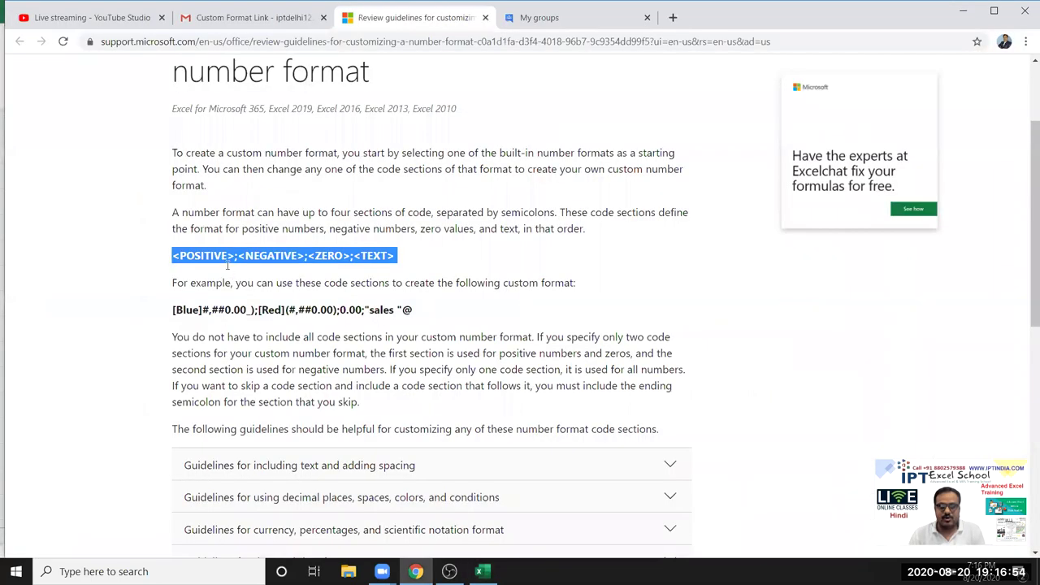
Step: Highlight the POSITIVE, NEGATIVE and ZERO sections of the format syntax, then return to Excel
left_click(237, 255)
double_click(236, 255)
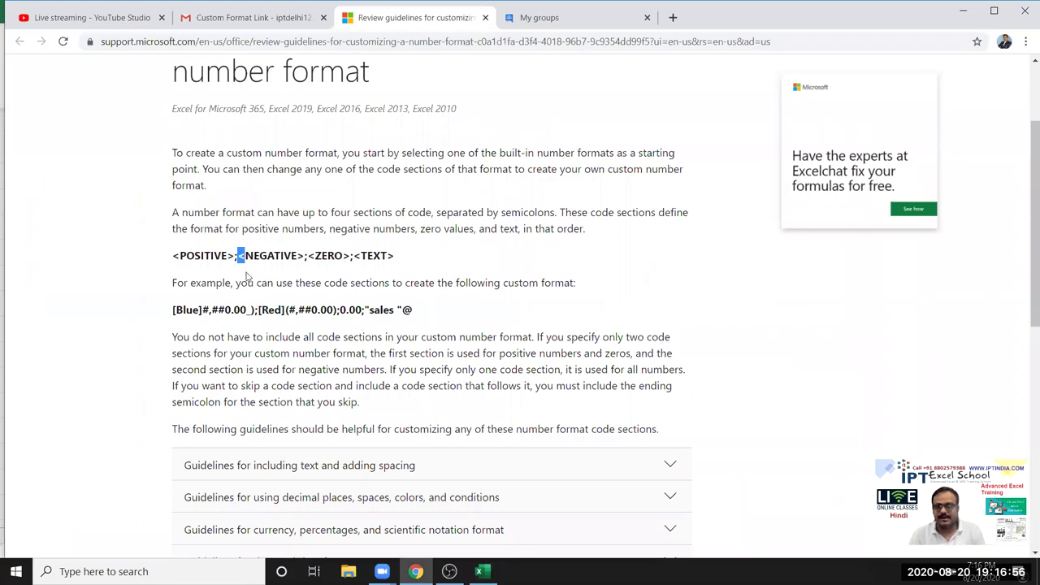
double_click(193, 255)
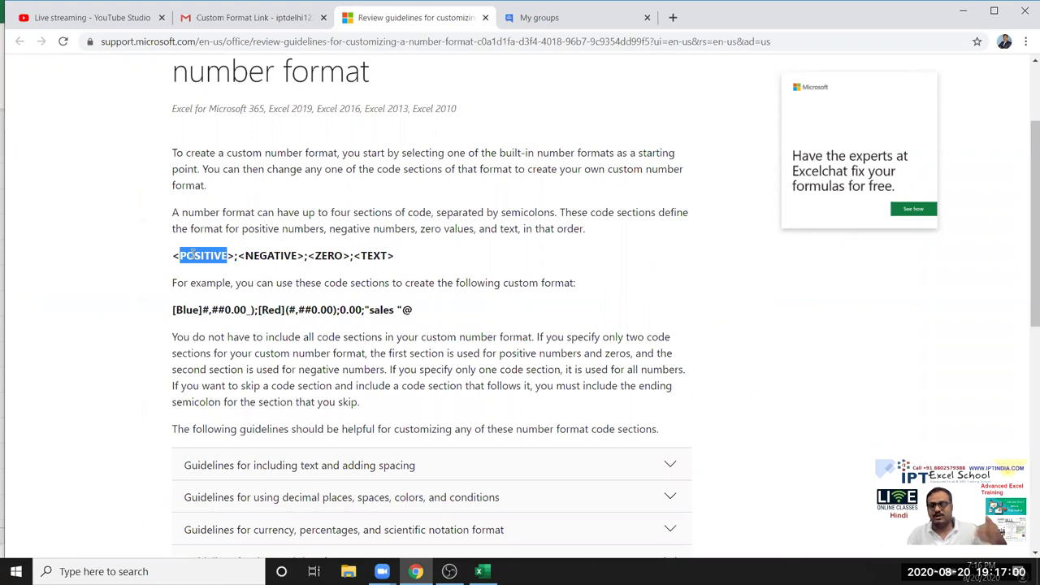
double_click(258, 255)
double_click(337, 255)
left_click(376, 255)
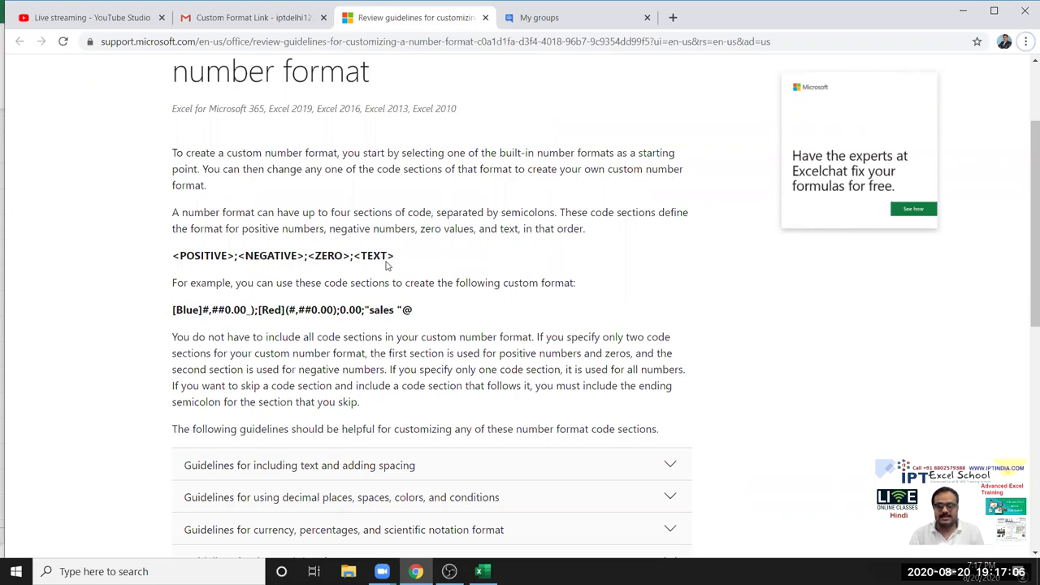
key("alt+Tab")
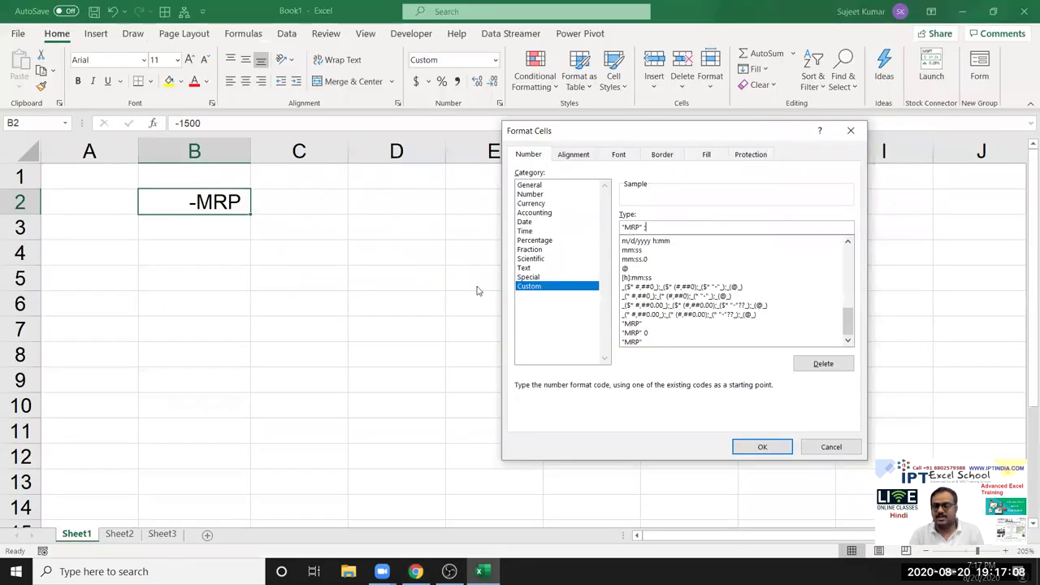
Step: Set B2's format to "MRP";"Diss" and test it with 150 and -851
left_click(678, 229)
type("\"Diss\"")
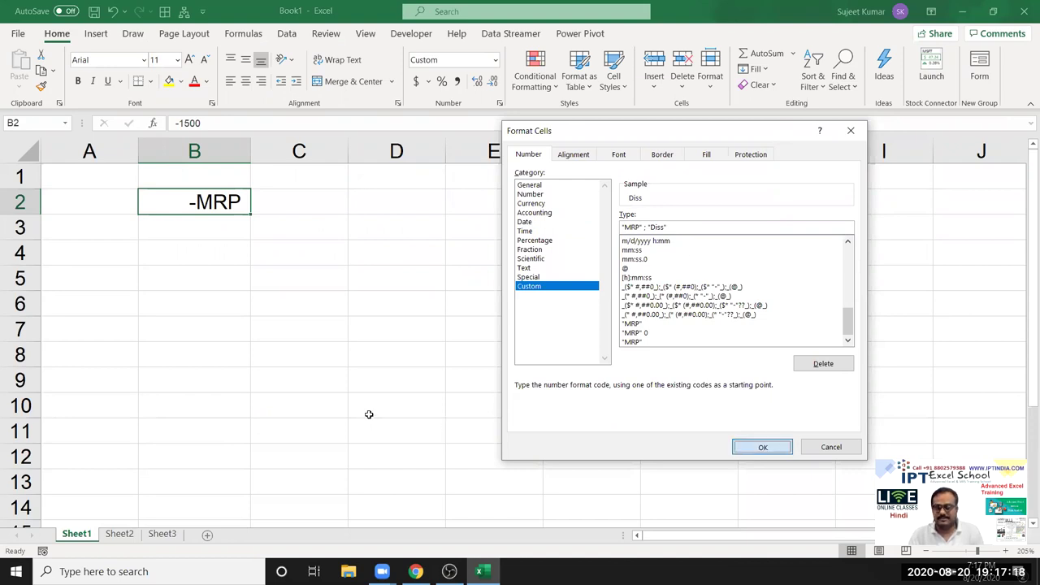
key("Return")
type("150")
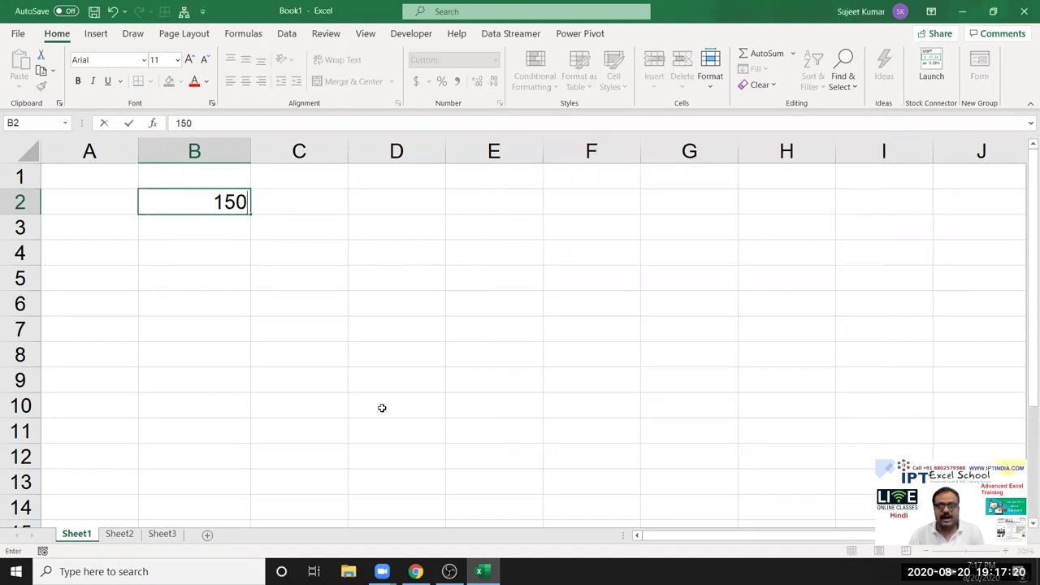
key("Return")
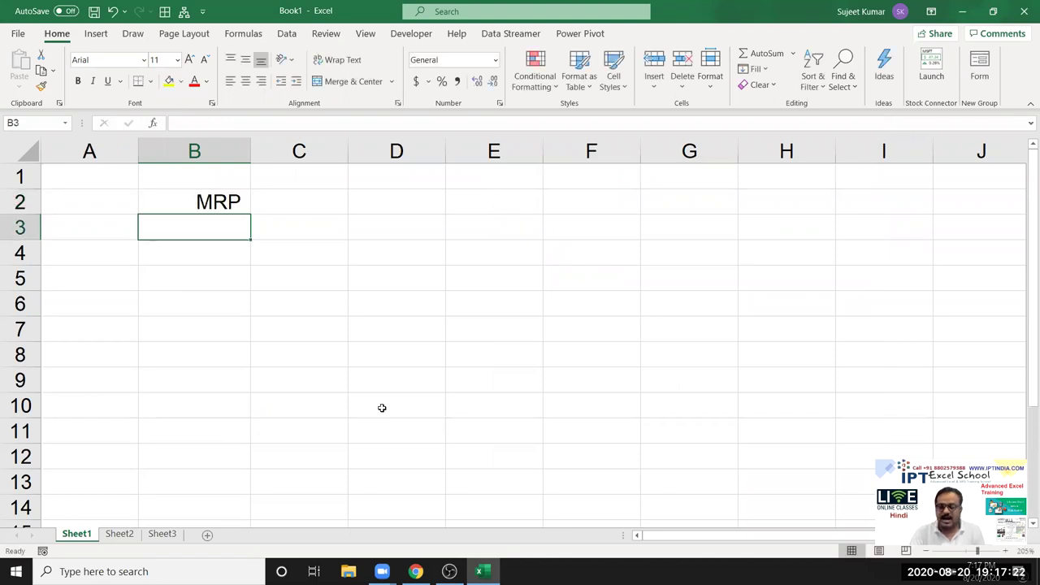
key("Up")
type("-851")
key("ctrl+Return")
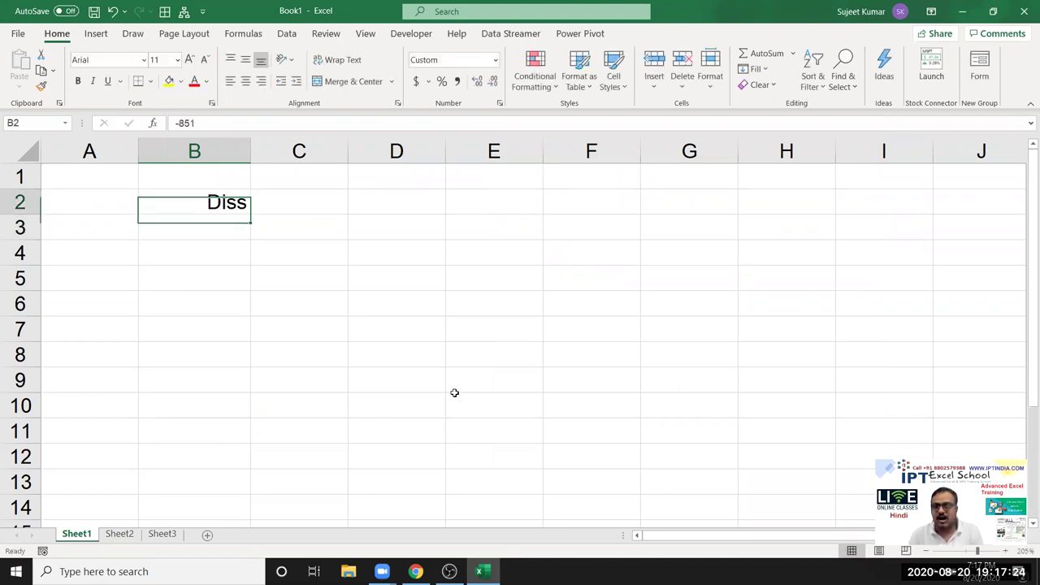
Step: Add a "Repl" zero section to the format and enter 0 in B2
left_click(500, 105)
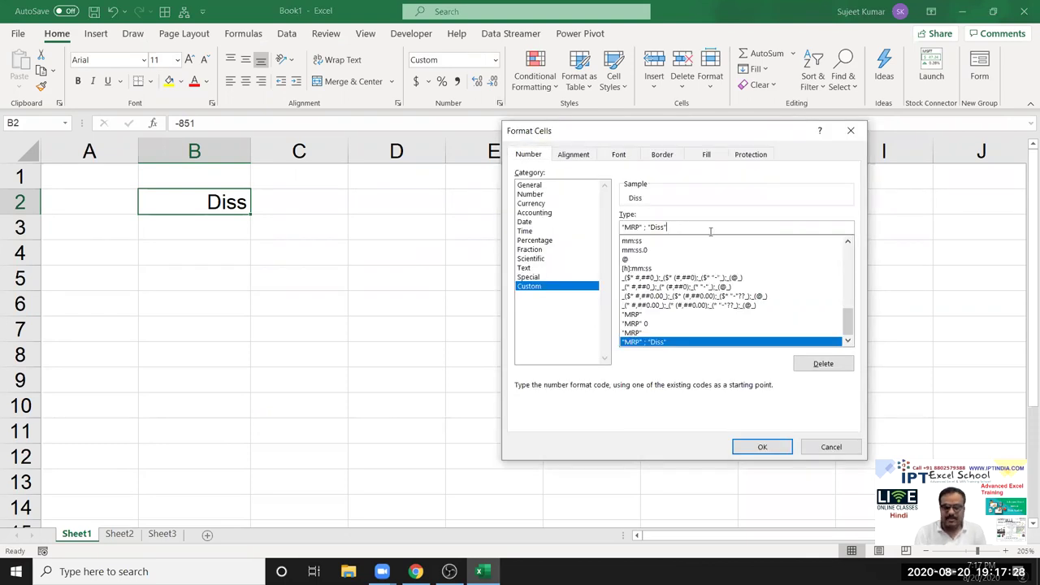
left_click(710, 232)
type("; \"Repl")
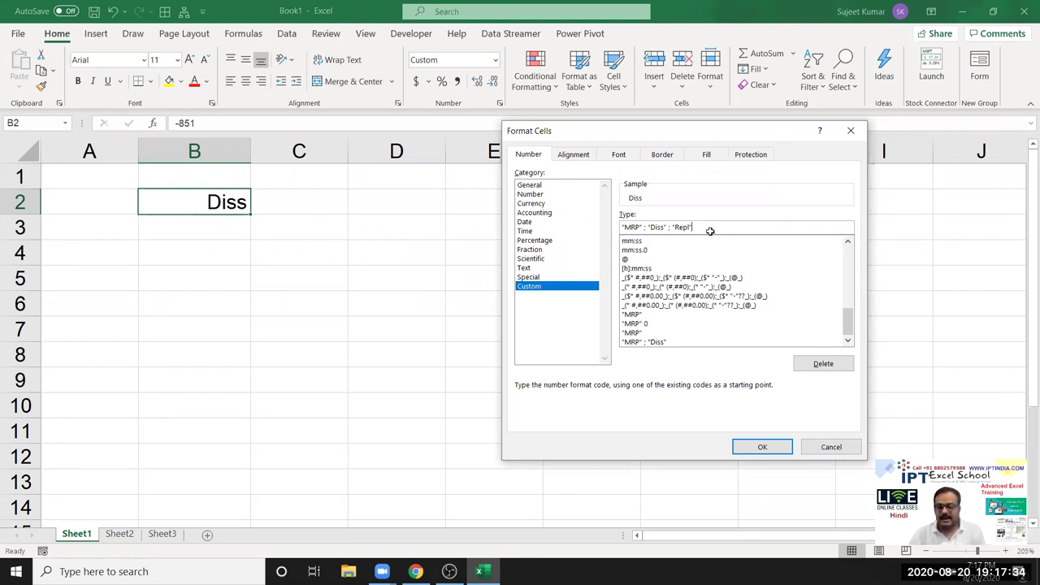
key("Return")
type("0")
key("Return")
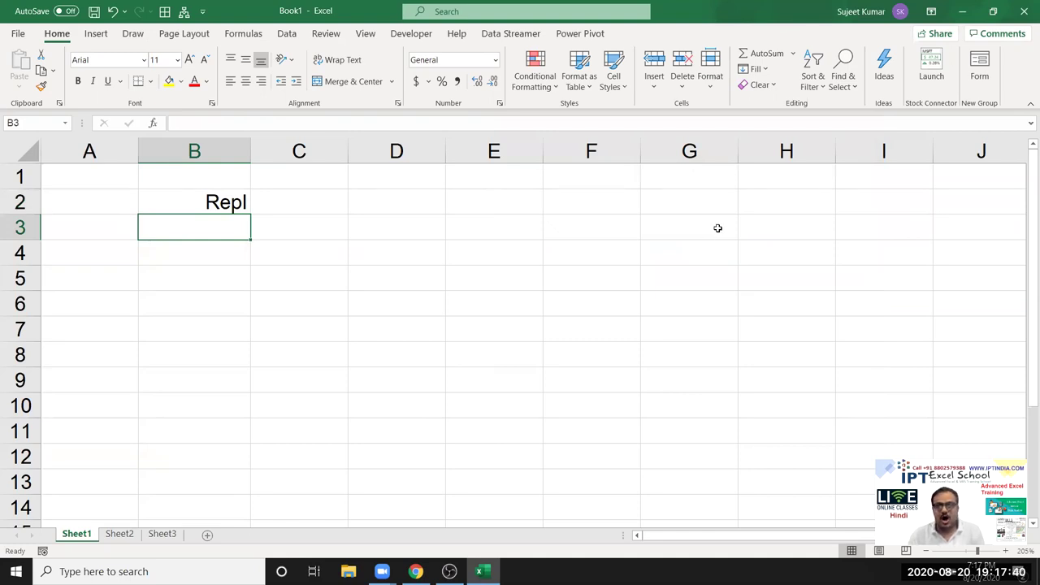
Step: Append a "DNF" text section to B2's custom format code
key("Up")
left_click(499, 103)
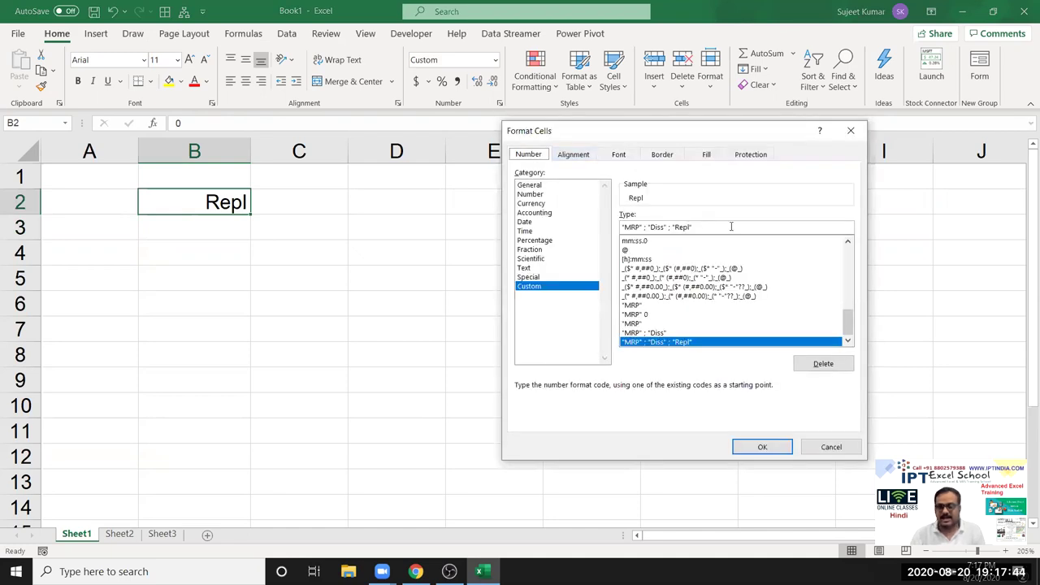
left_click(731, 227)
type("; \"")
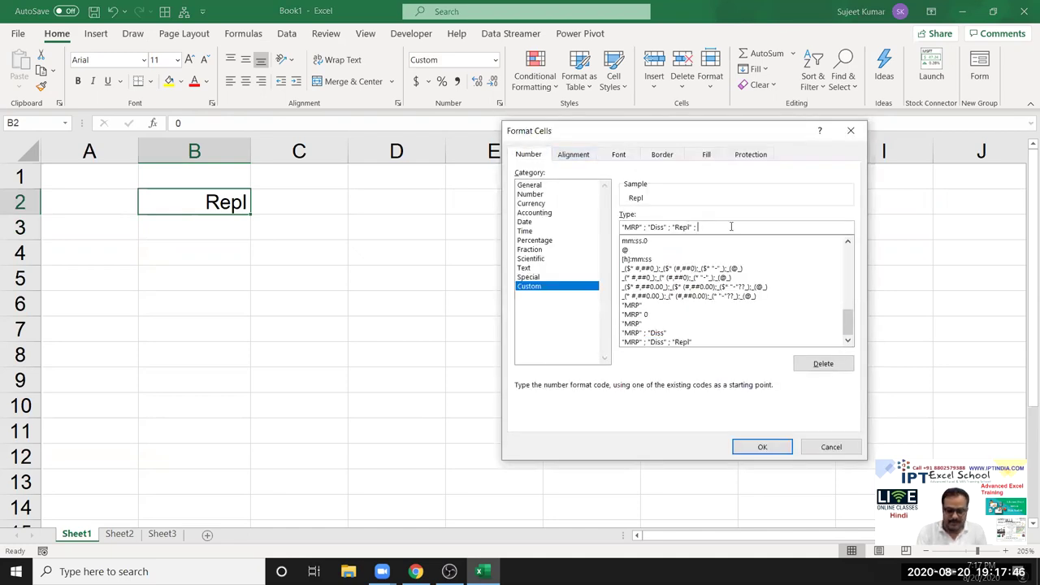
type("DNF")
key("Return")
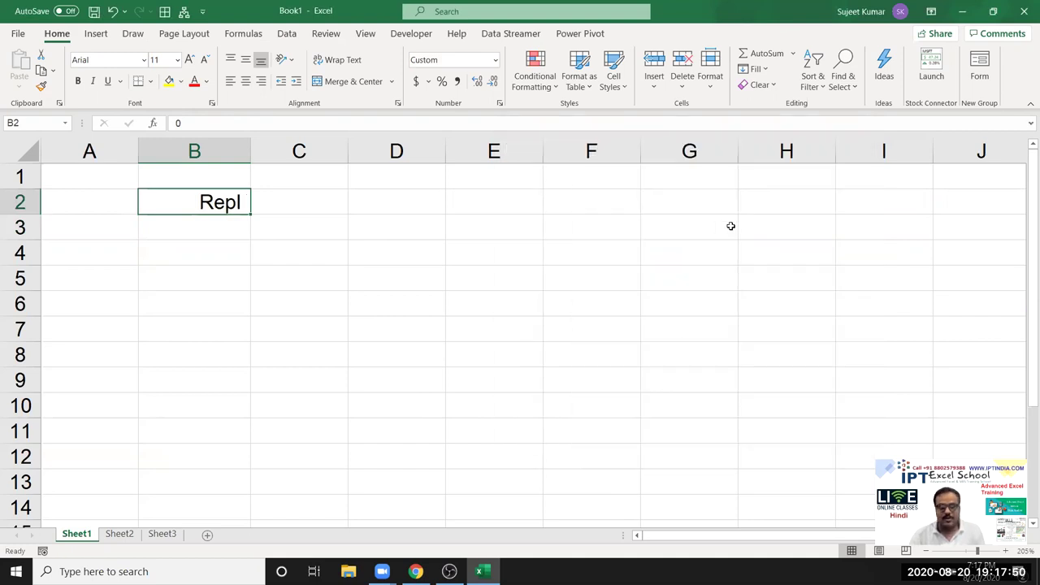
Step: Type sad in B2 to see it show DNF, then start clearing the cell
type("sad")
key("Return")
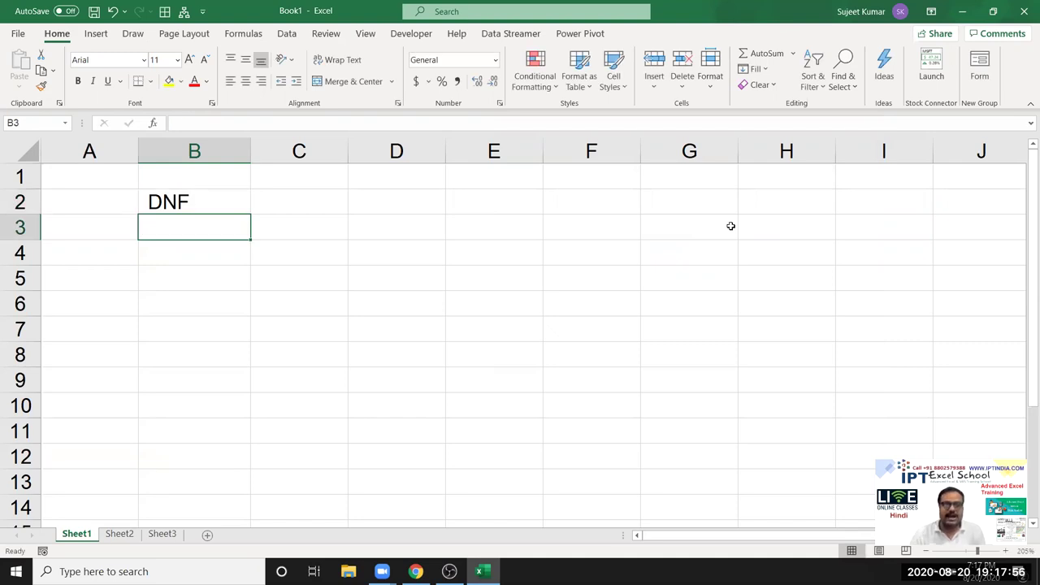
key("Up")
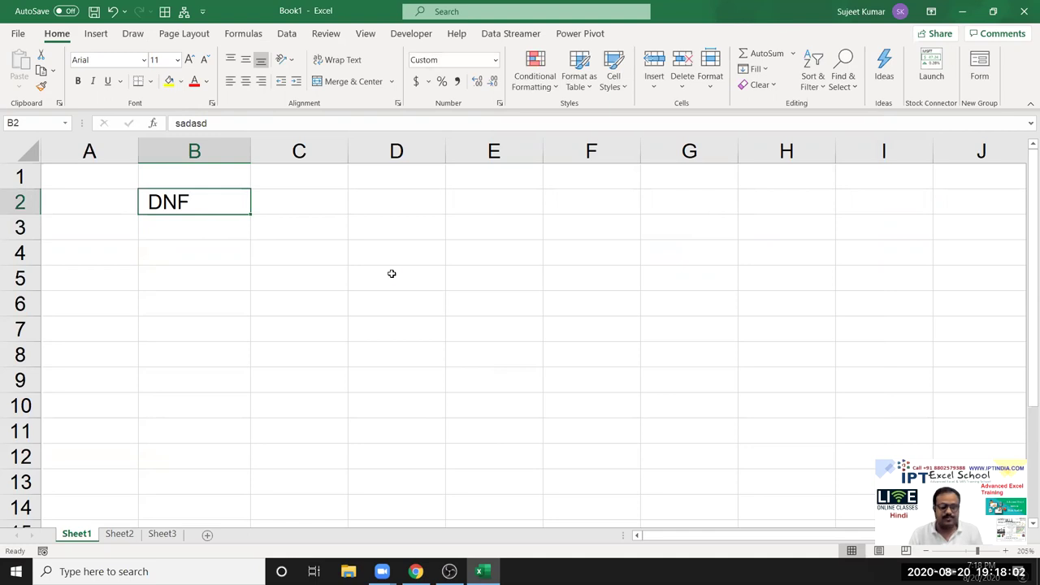
key("alt+h")
Step: Finish Clear All on B2 and enter the heading Profit/Loss in A1
key("e")
key("a")
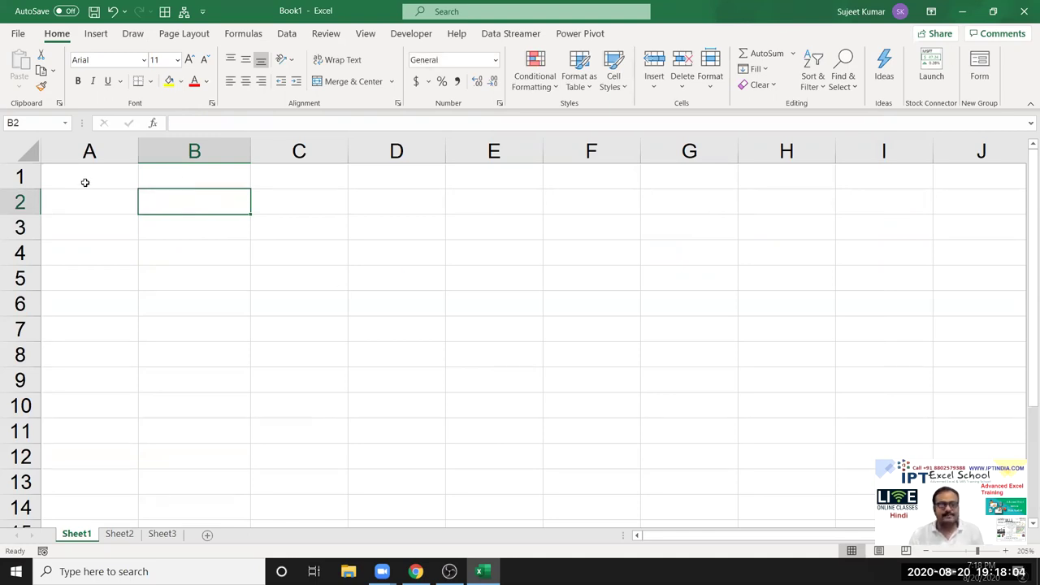
left_click(85, 182)
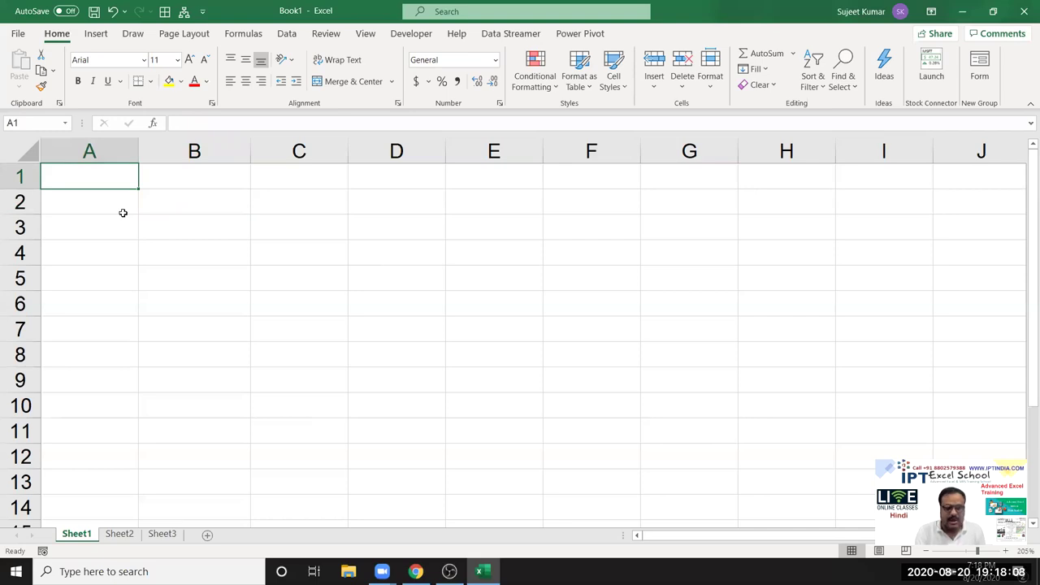
type("Profit/Lo")
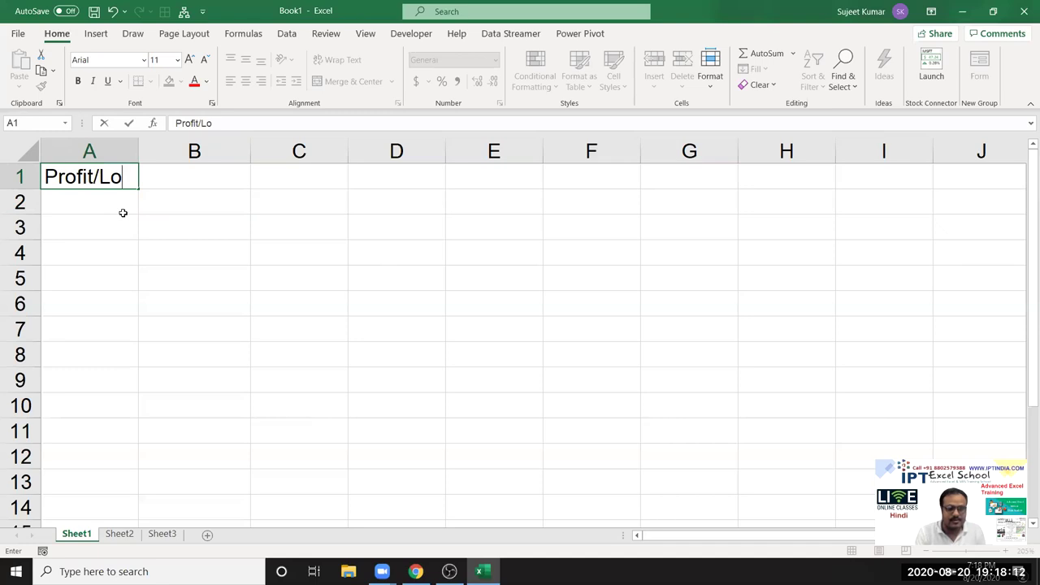
type("ss")
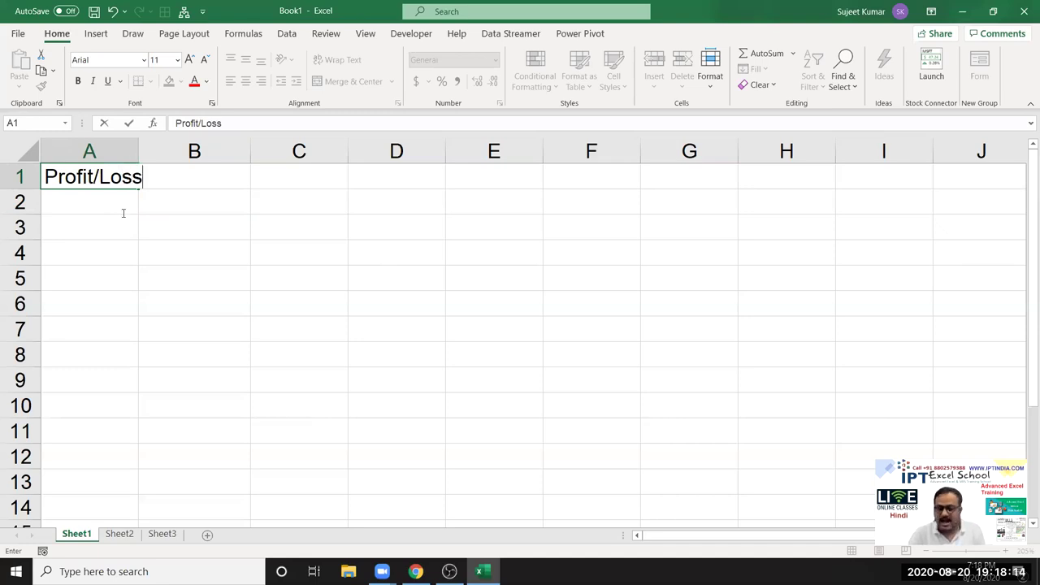
key("Return")
Step: Test and delete -154 in A2, then open Format Cells for A2:A5
type("-154")
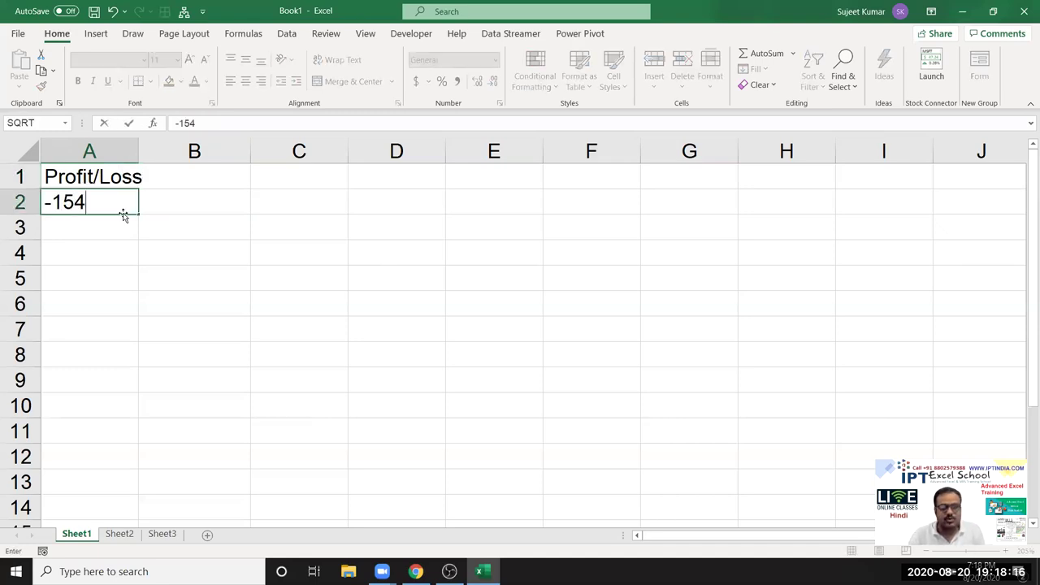
key("ctrl+Return")
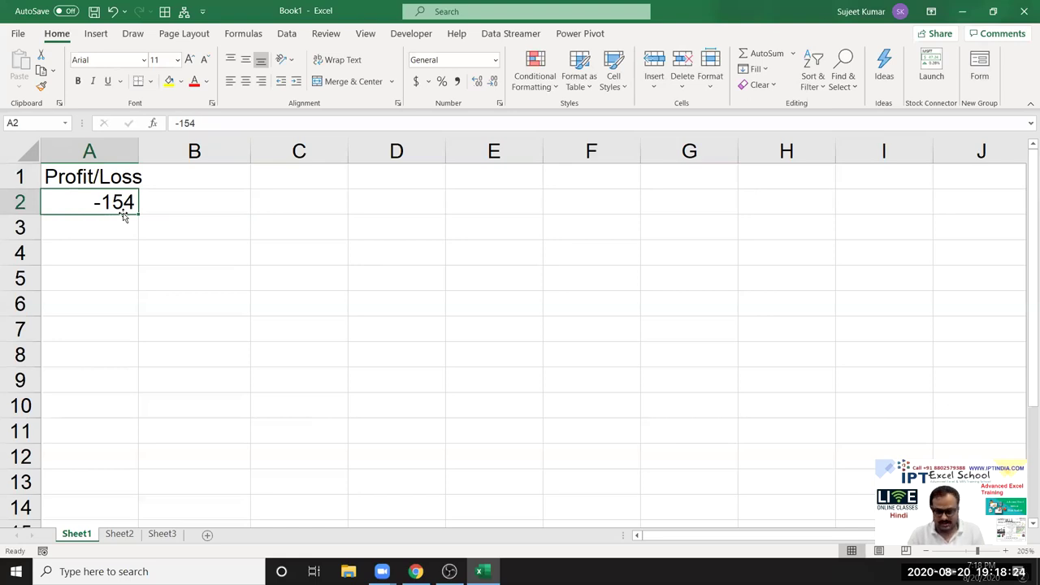
key("Delete")
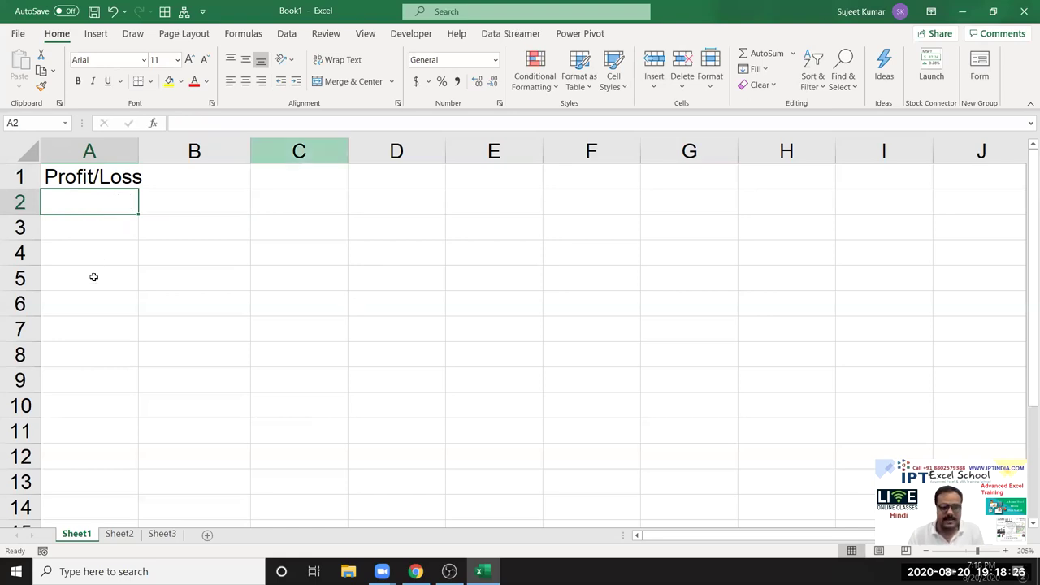
key("shift+Down")
key("shift+Down")
key("shift+Down")
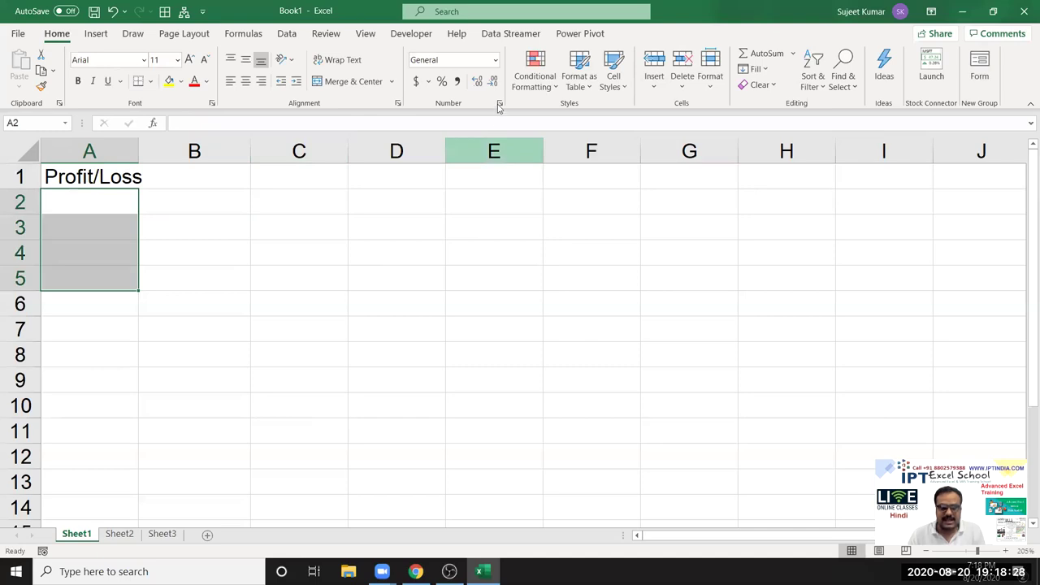
key("ctrl+1")
Step: Replace General with the custom code "Profit" 0;"Loss" 0;"NPNL" 0 for A2:A5
left_click(528, 286)
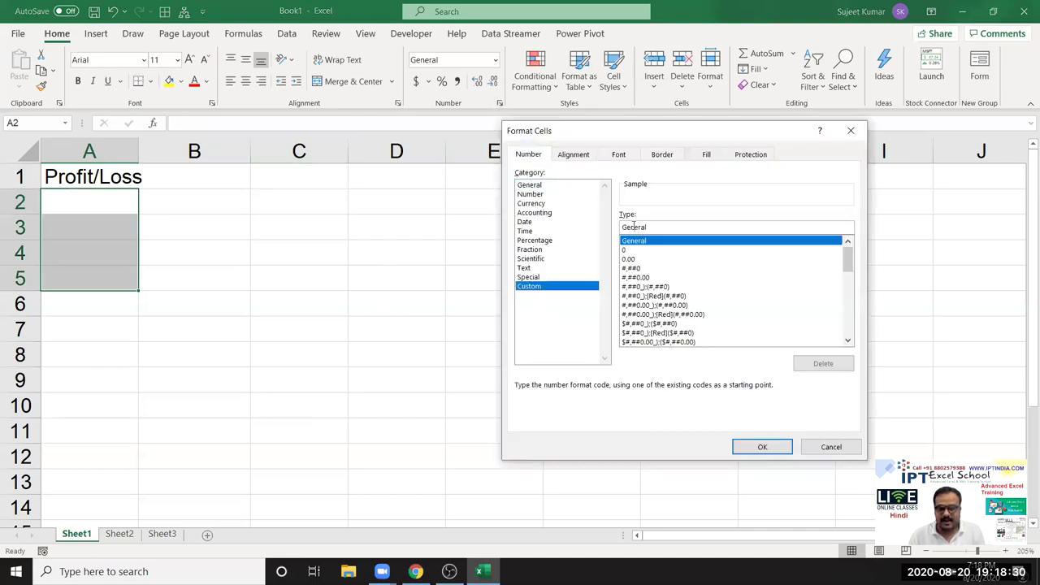
key("BackSpace")
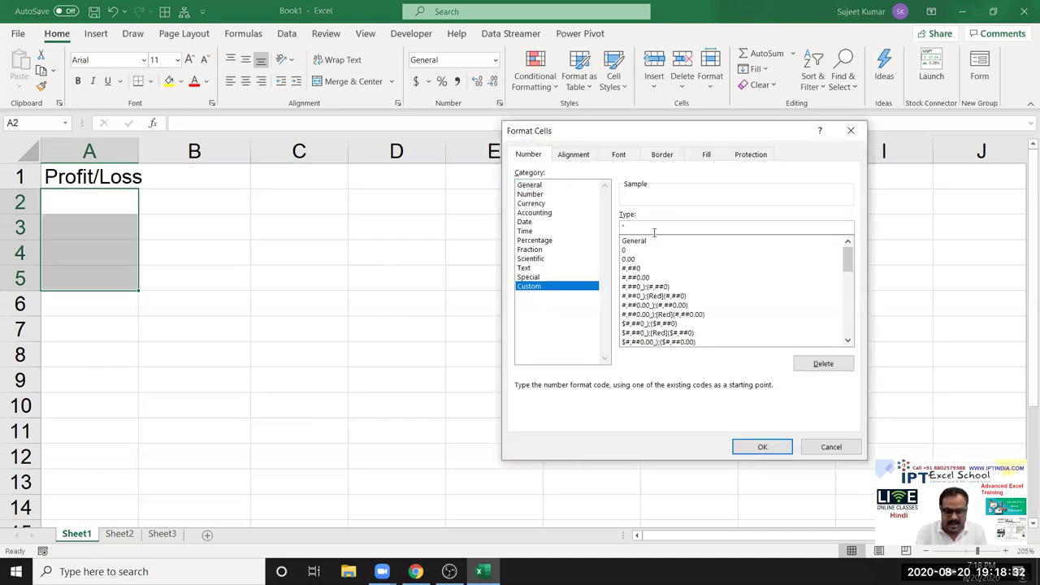
type("\"Profit")
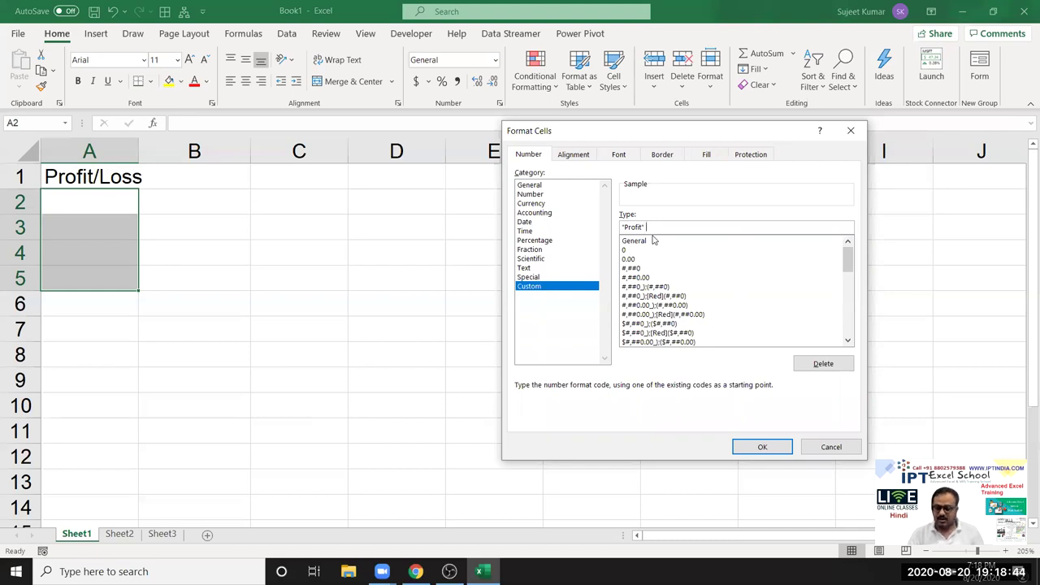
type("0")
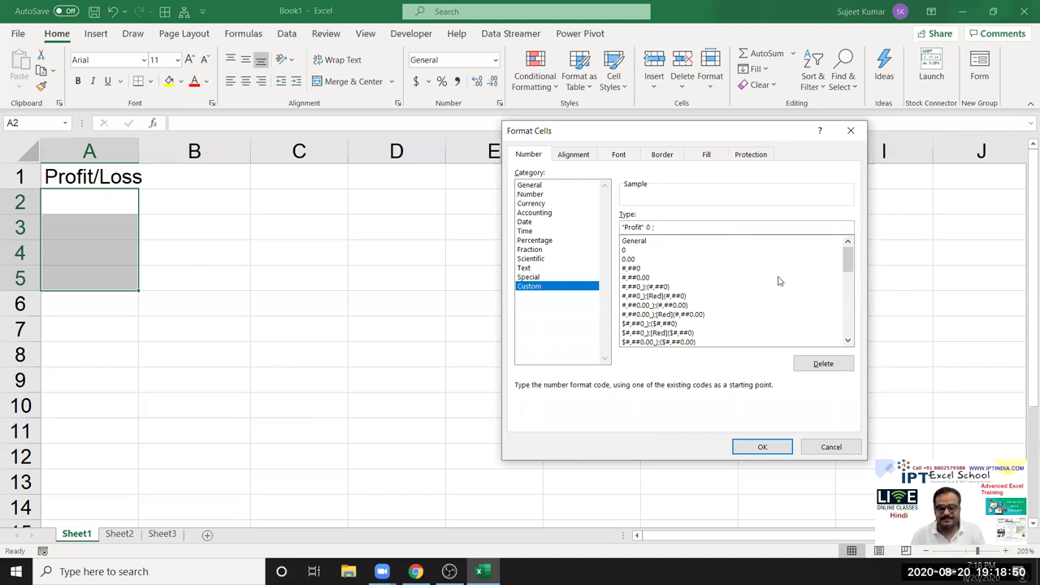
type("\"Loss\" ")
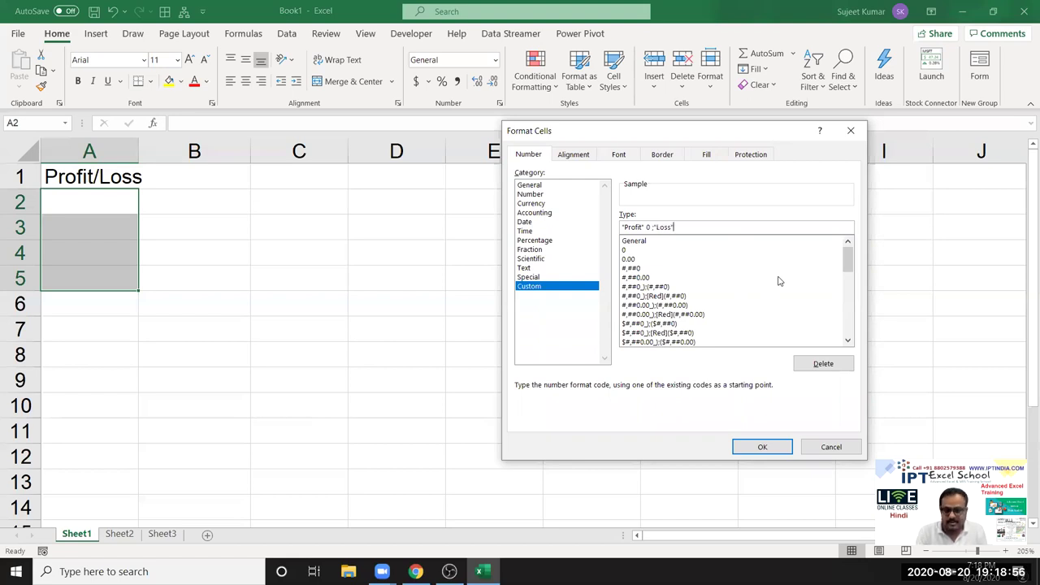
type("0")
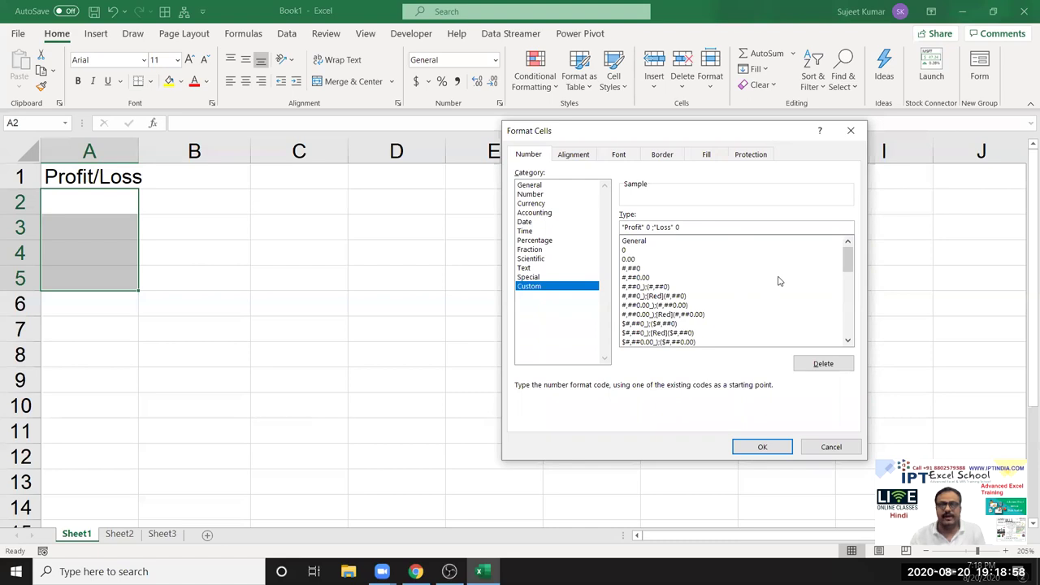
type(" ;")
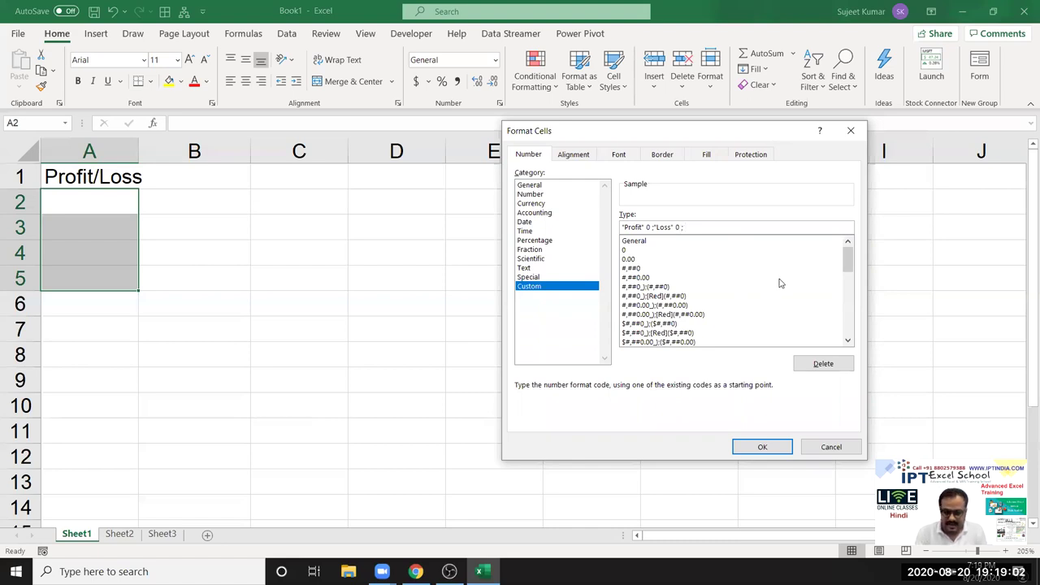
type(" \"N")
type("NL\" 0")
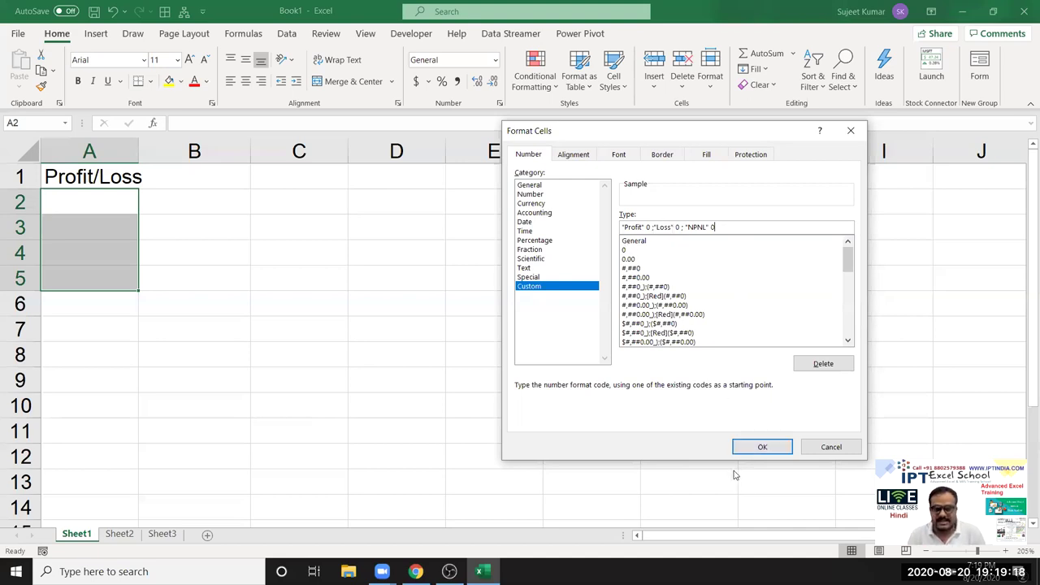
left_click(752, 446)
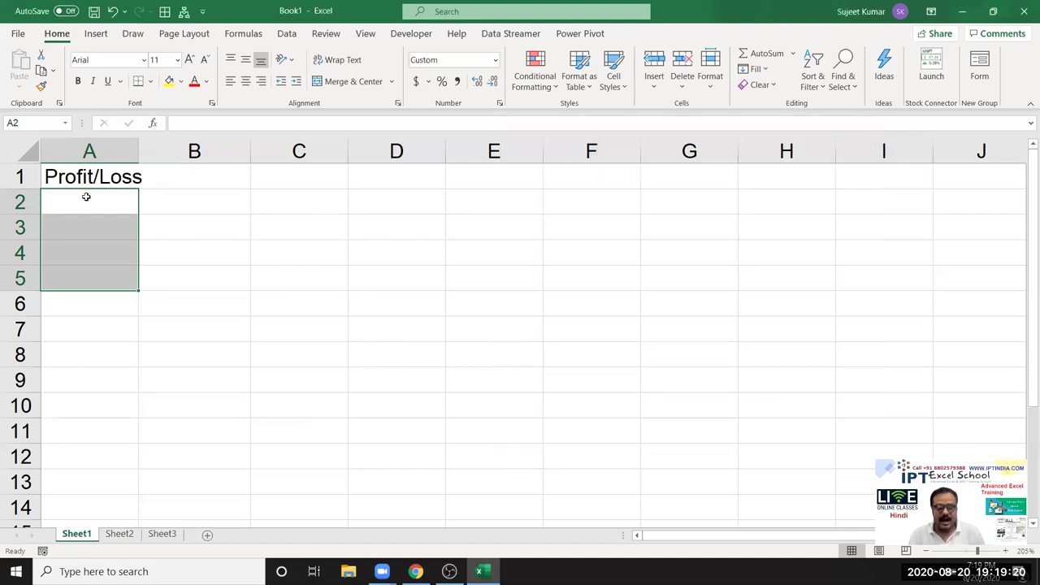
Step: Enter 152, -65 and 0 in A2:A4, displayed as Profit 152, Loss 65 and NPNL 0
left_click(86, 195)
type("152")
key("Return")
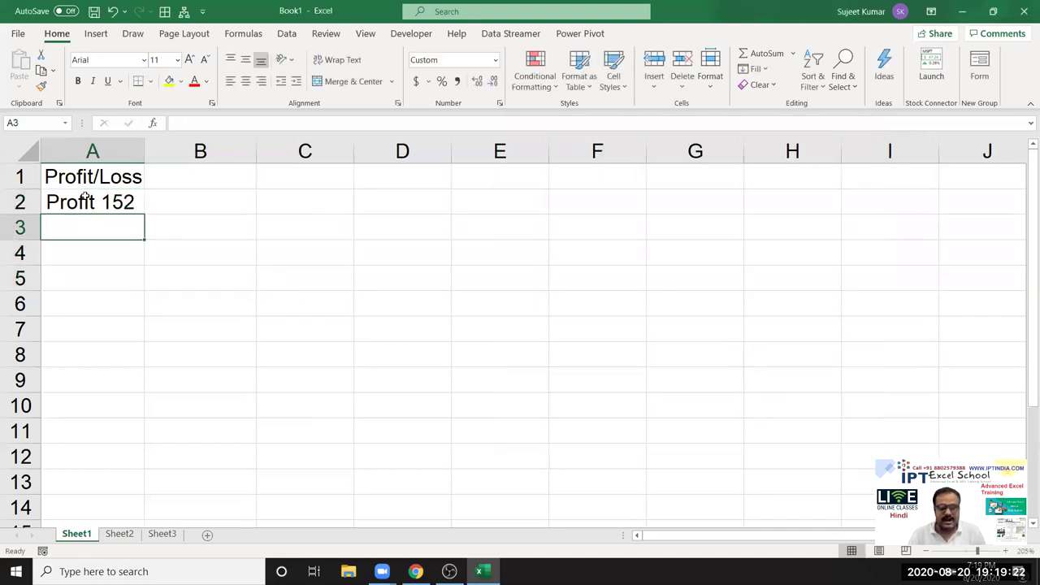
type("-65")
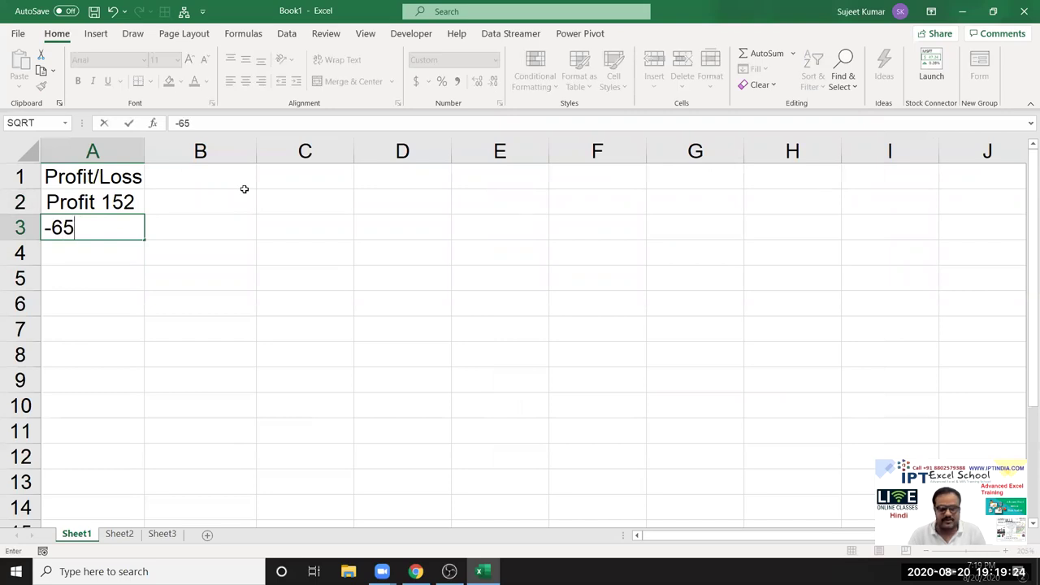
key("Return")
type("0.")
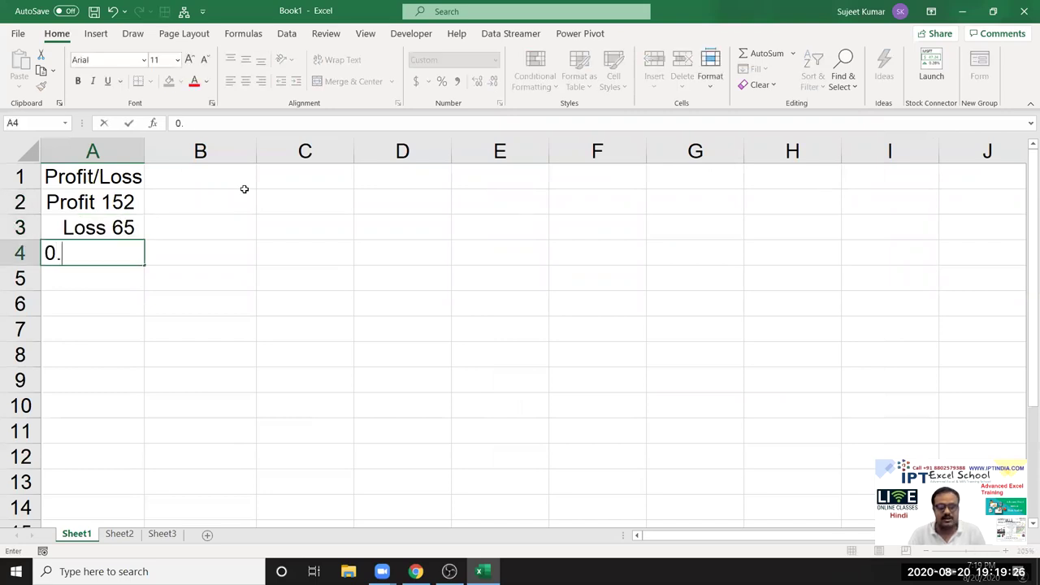
key("Return")
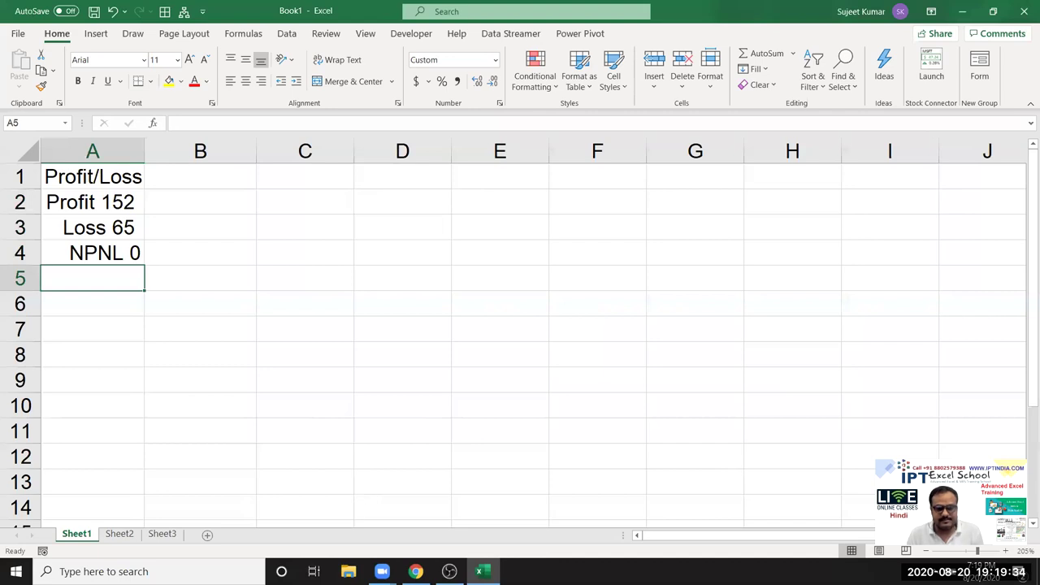
left_click(381, 571)
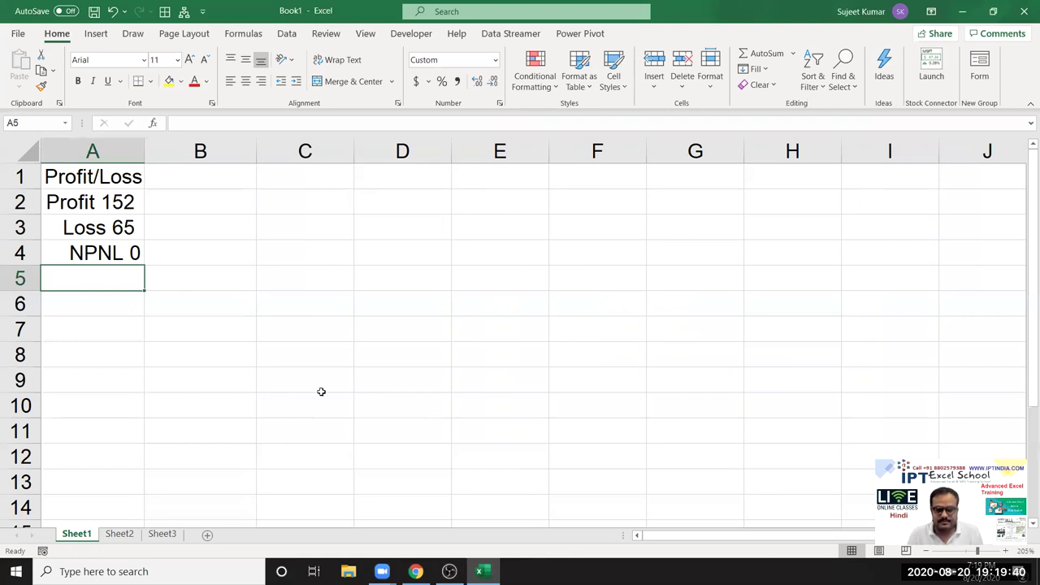
mouse_move(113, 252)
left_mouse_down()
mouse_move(117, 182)
mouse_move(119, 195)
left_mouse_up()
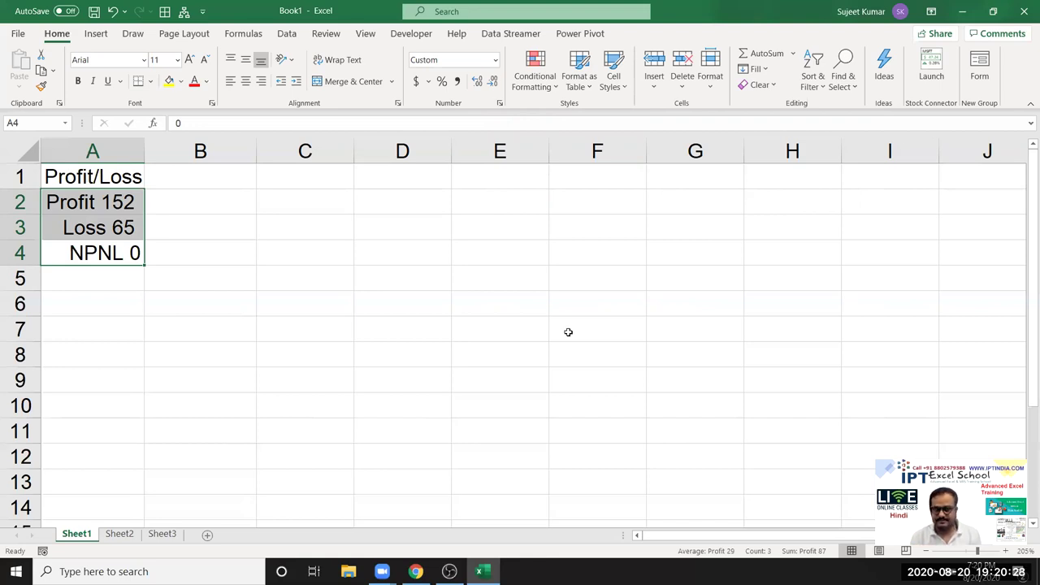
Step: Pad the Loss section to two digits and enter -5 in A3, showing Loss 05
left_click(499, 104)
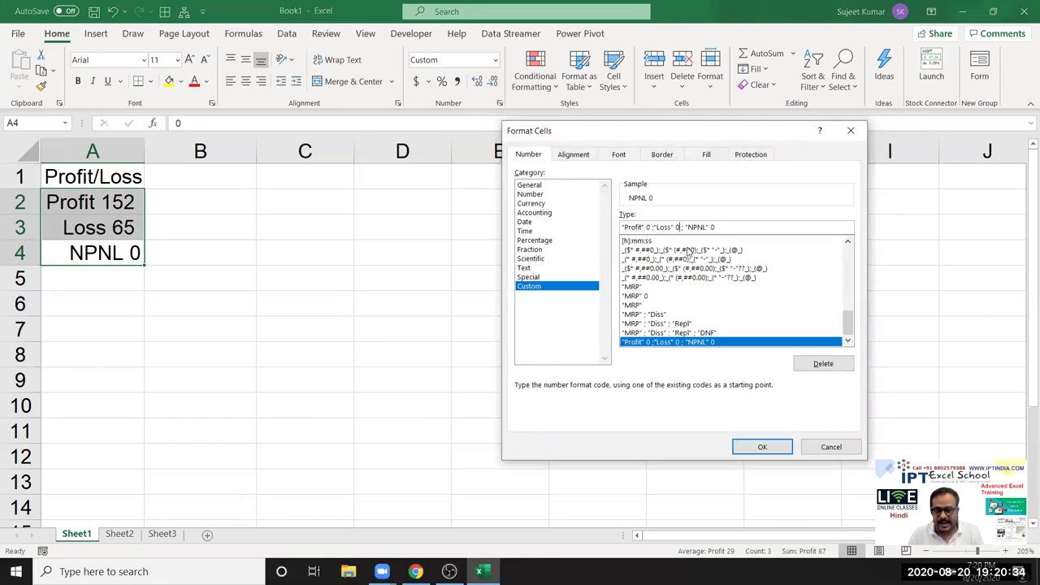
type("0")
key("Return")
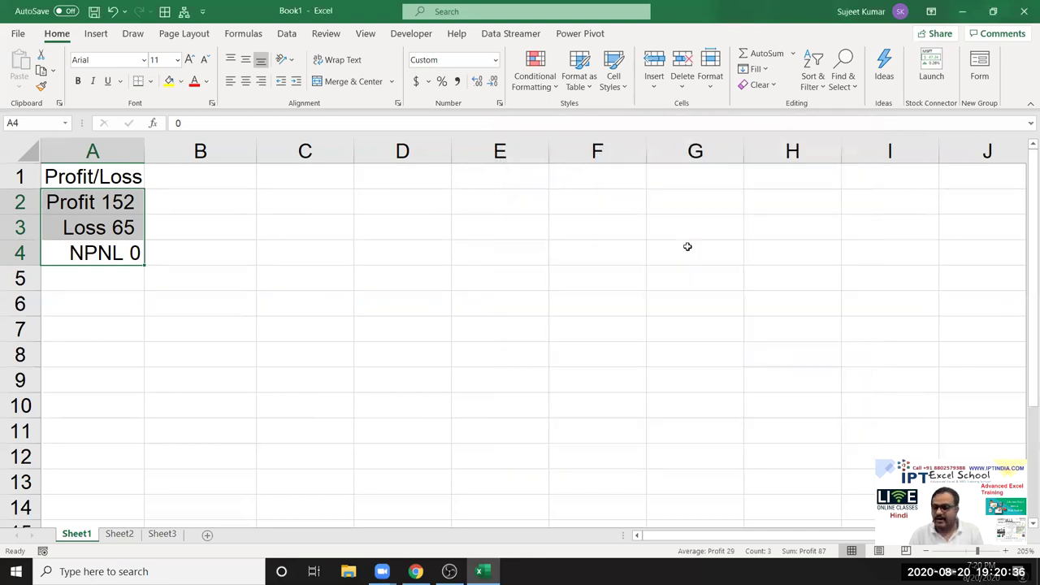
key("Down")
key("Up")
key("Up")
type("-5")
key("Return")
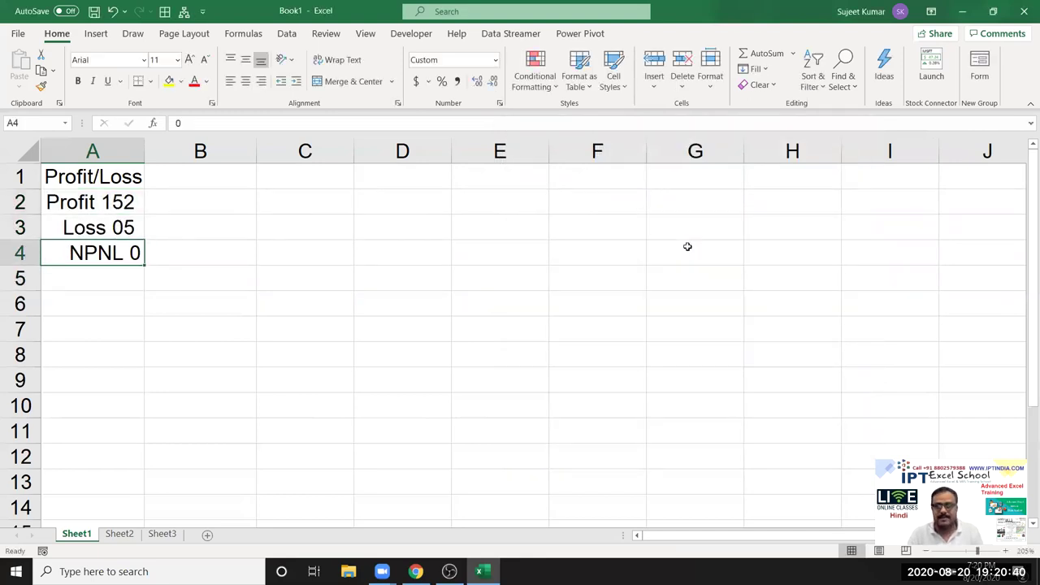
key("Up")
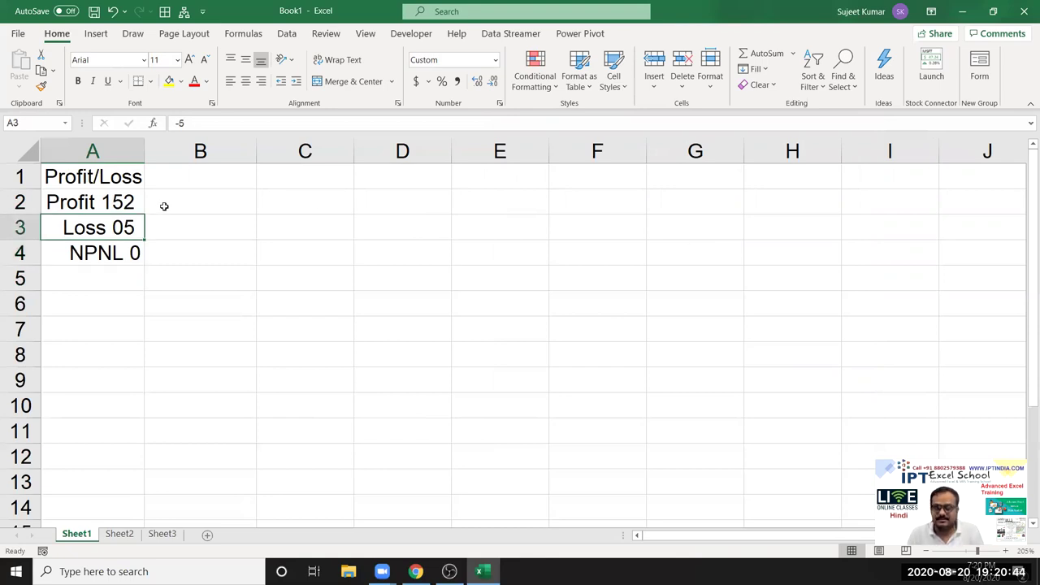
Step: Edit the A2:A4 code to "Profit" 0;"Loss" - 00;"NPNL" 0 so A3 reads Loss - 05
left_click_drag(131, 198, 129, 253)
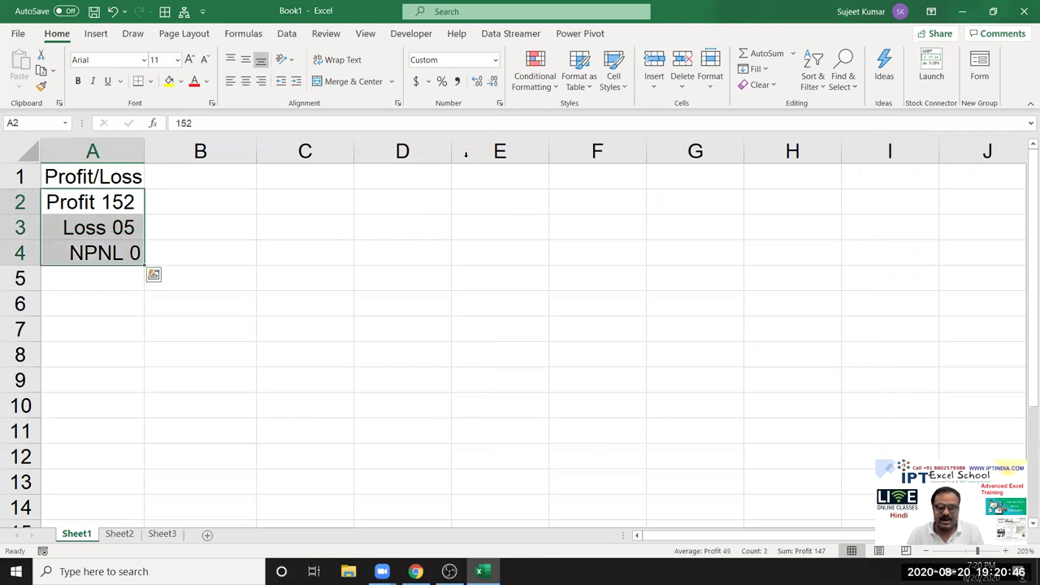
left_click(499, 102)
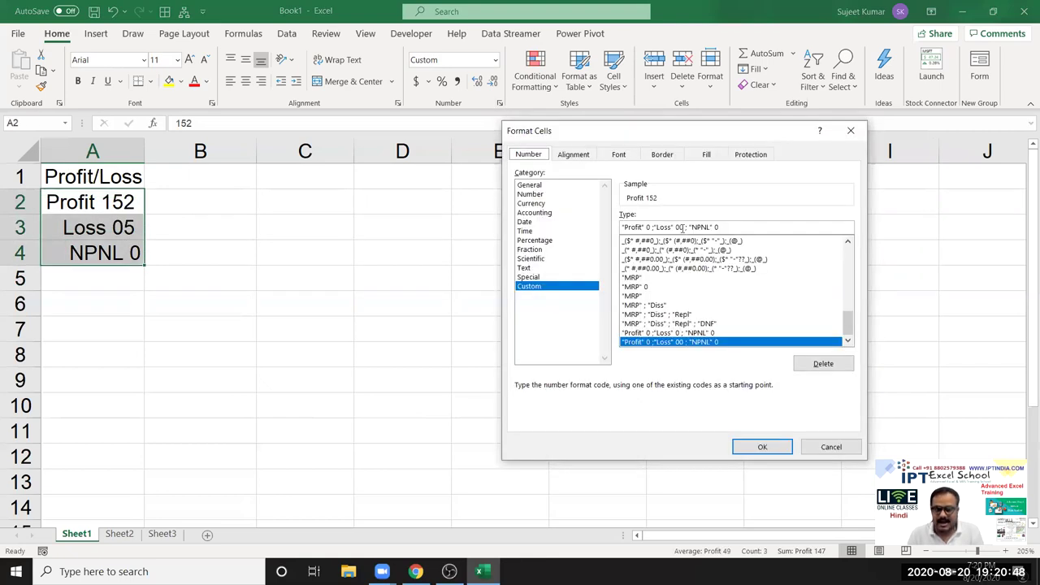
left_click(675, 226)
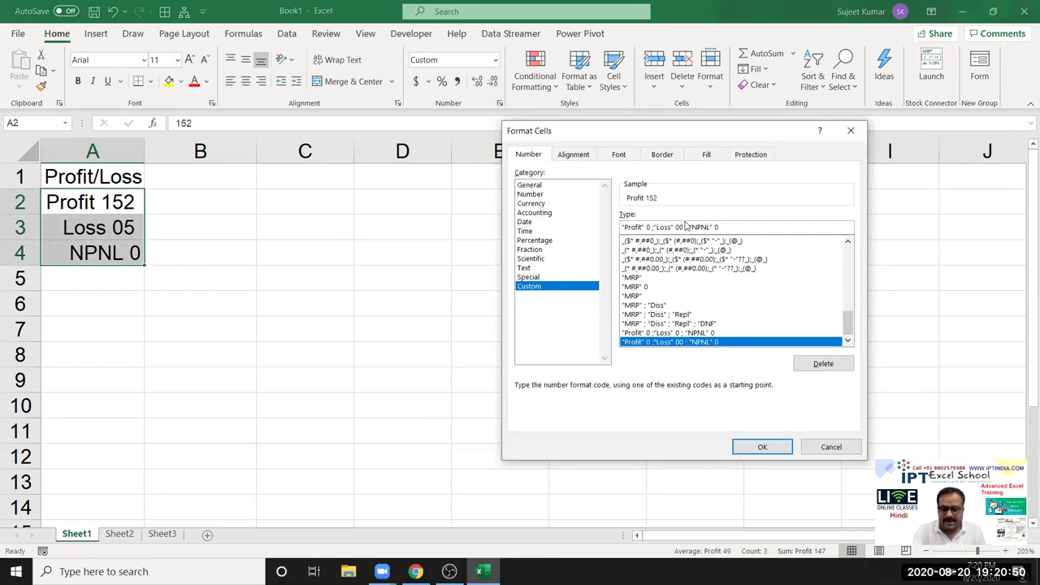
type("_")
key("Return")
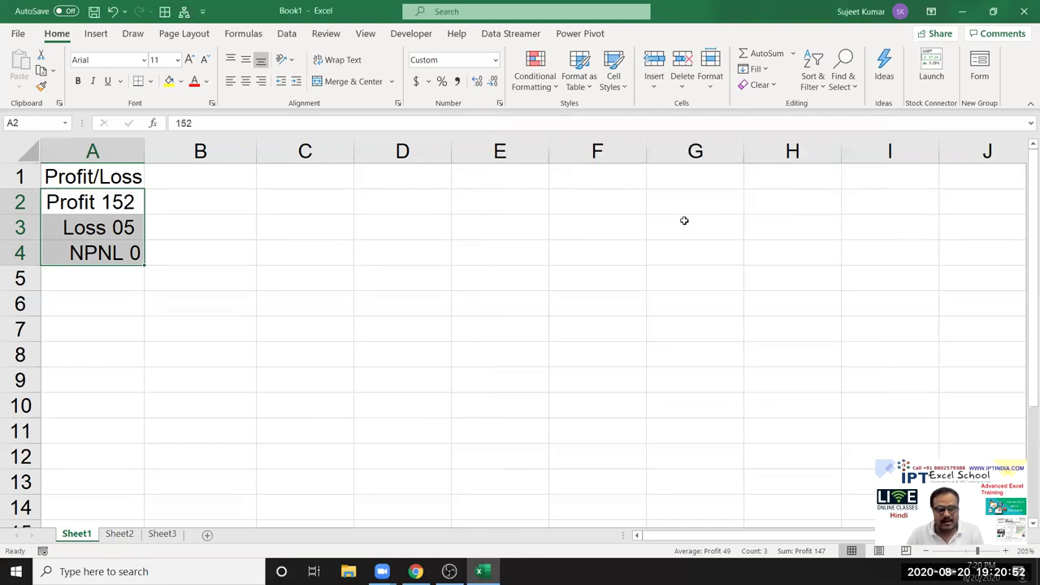
key("ctrl+q")
left_click(500, 104)
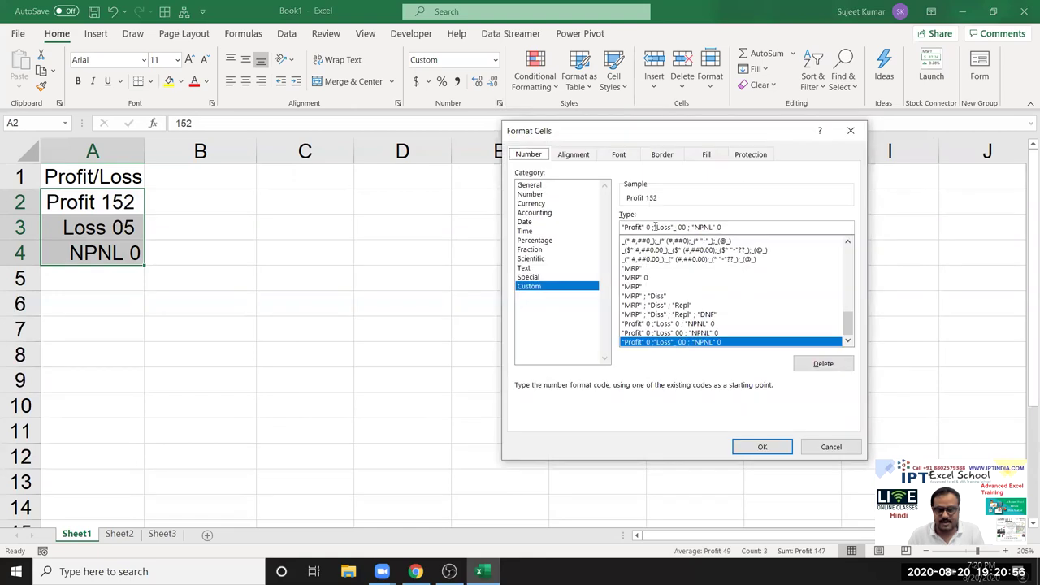
left_click(675, 228)
key("Delete")
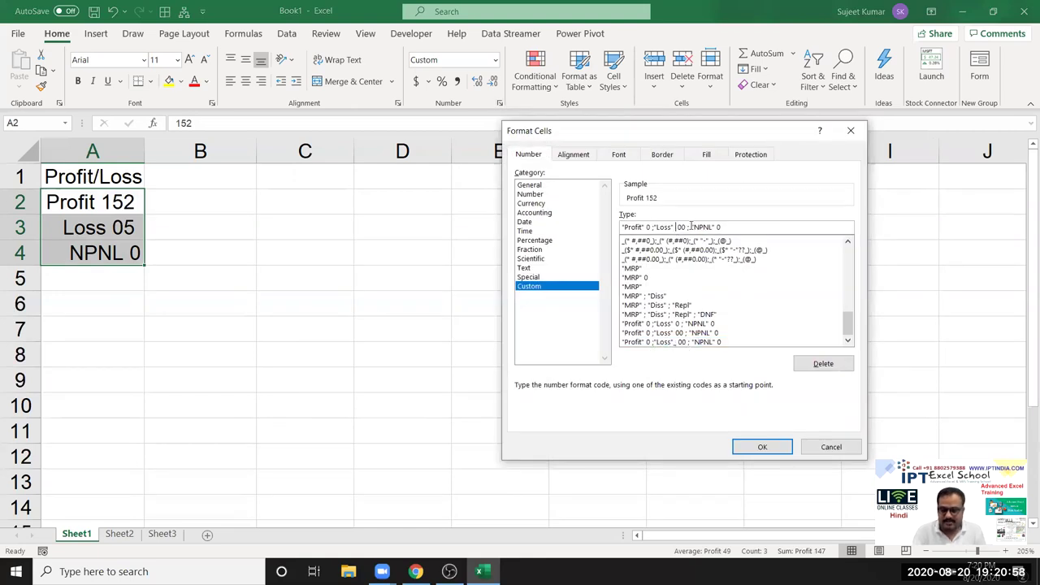
type("-")
key("Return")
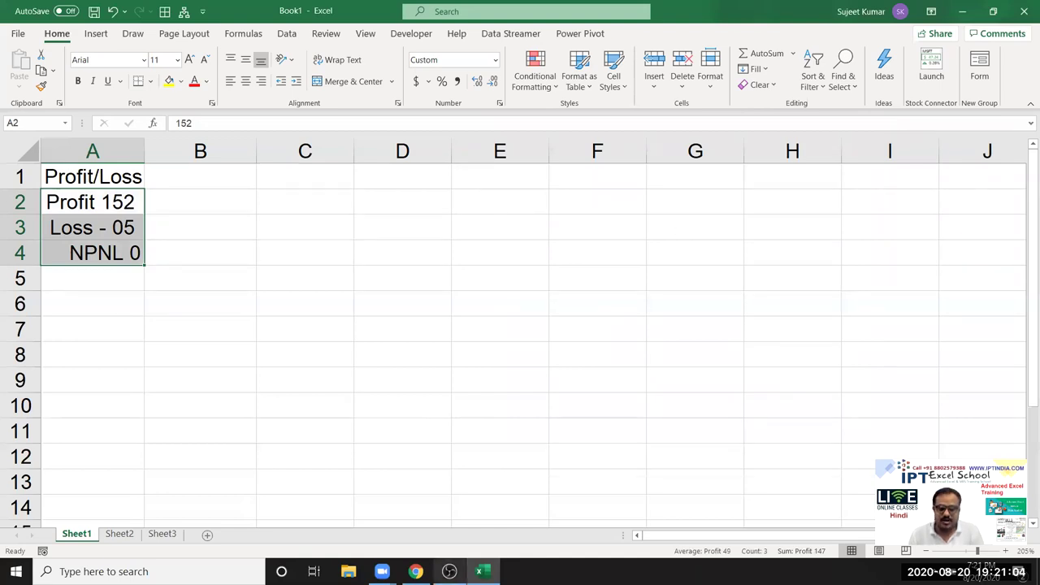
left_click(415, 571)
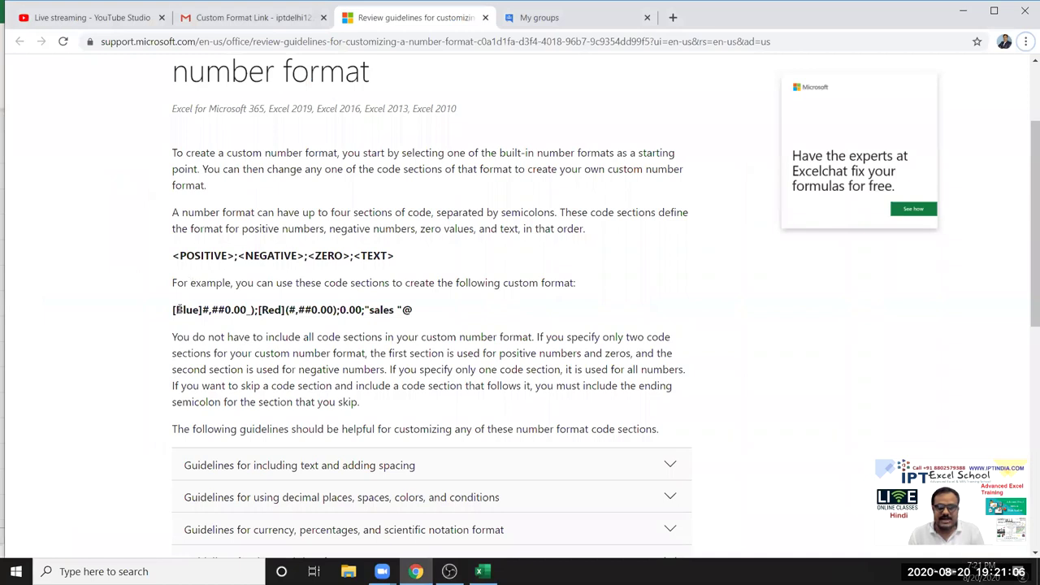
Step: Highlight the [Red] colour code in the support page's example format, then return to Excel
left_click_drag(173, 310, 284, 311)
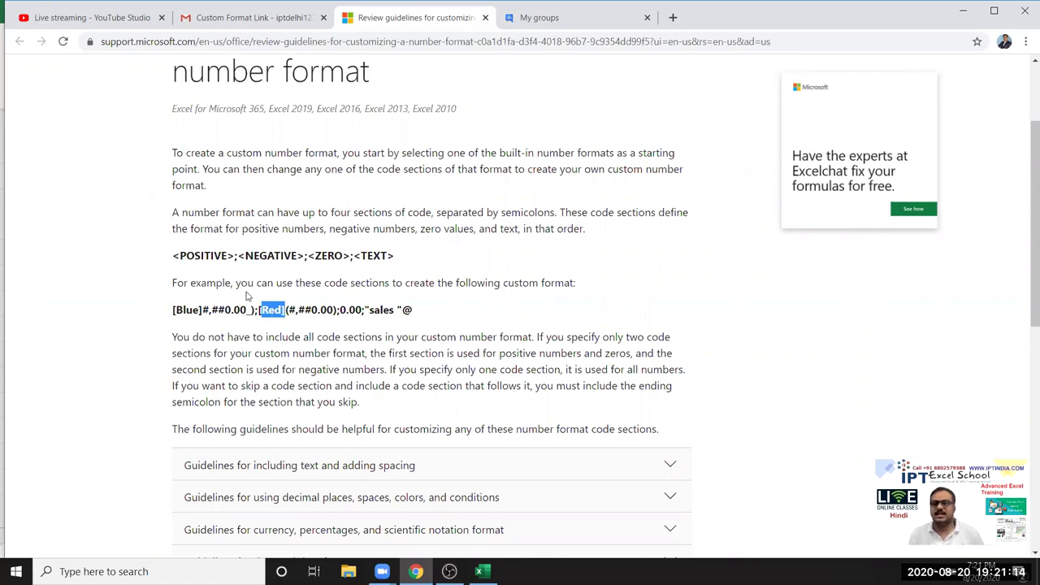
key("alt+Tab")
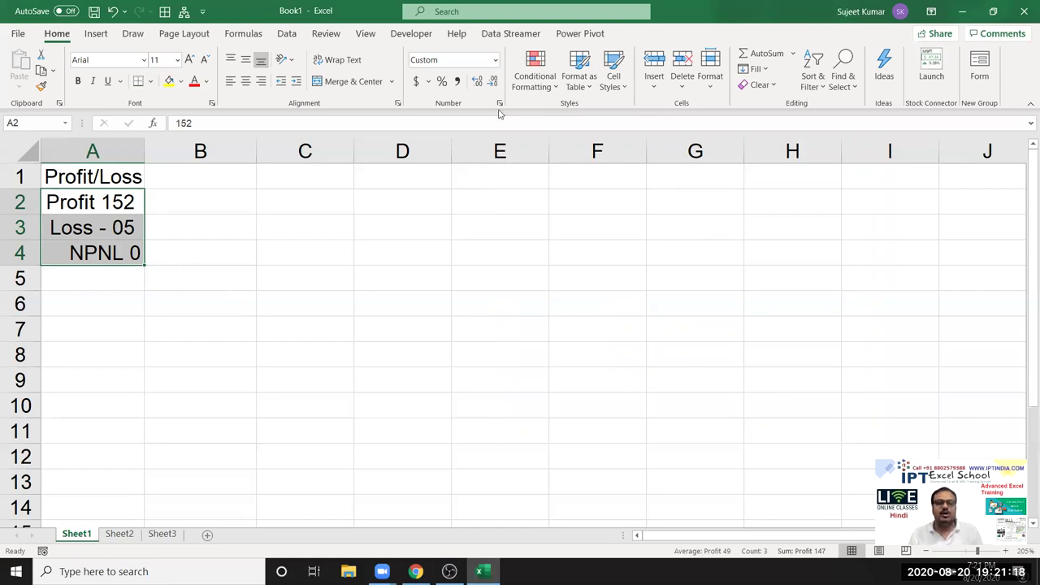
Step: Prefix the custom code with [Green] and the Loss section with [RED]
key("ctrl+1")
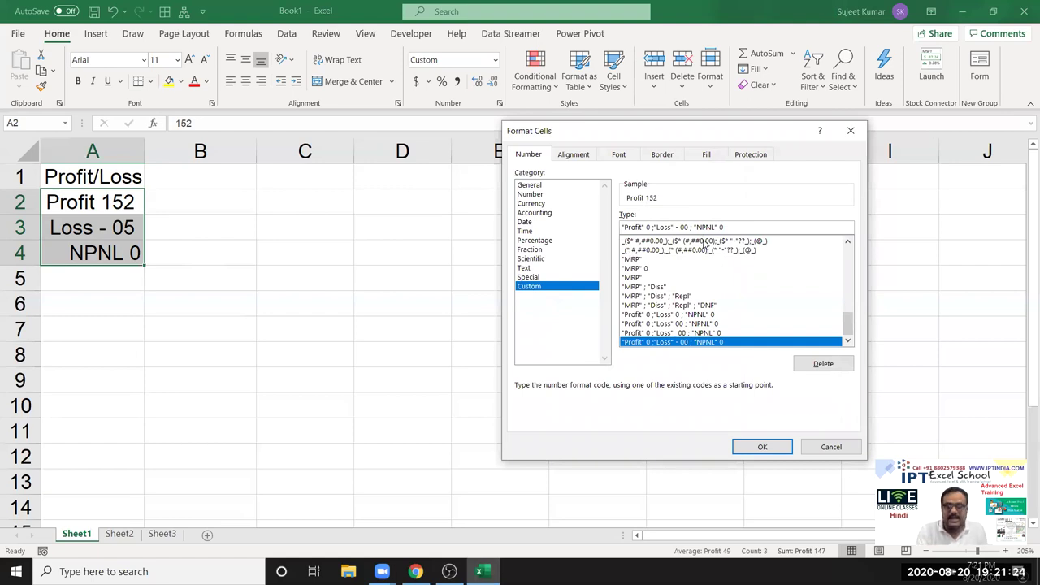
key("Home")
type("[Green]")
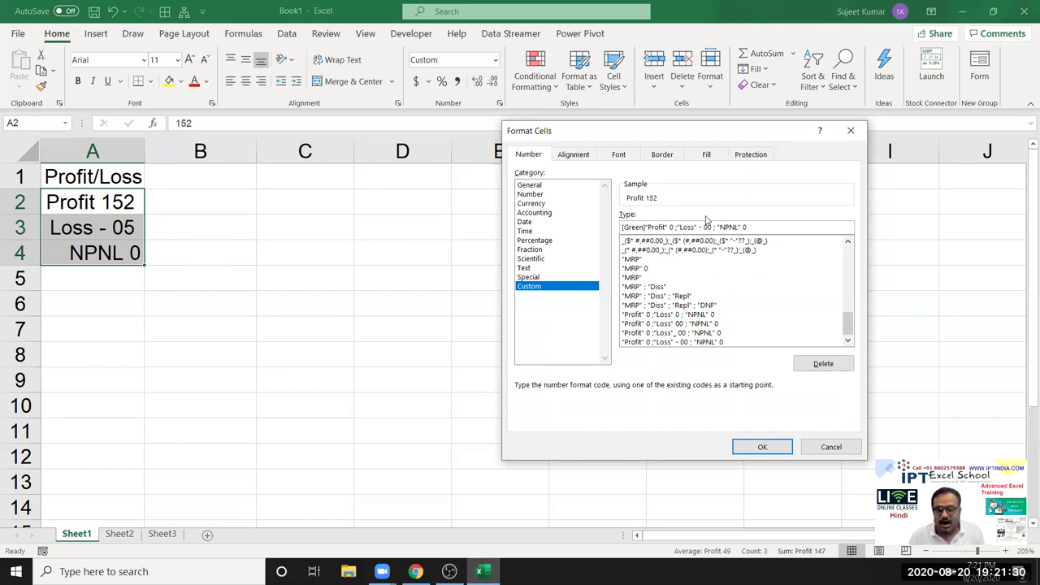
left_click(677, 227)
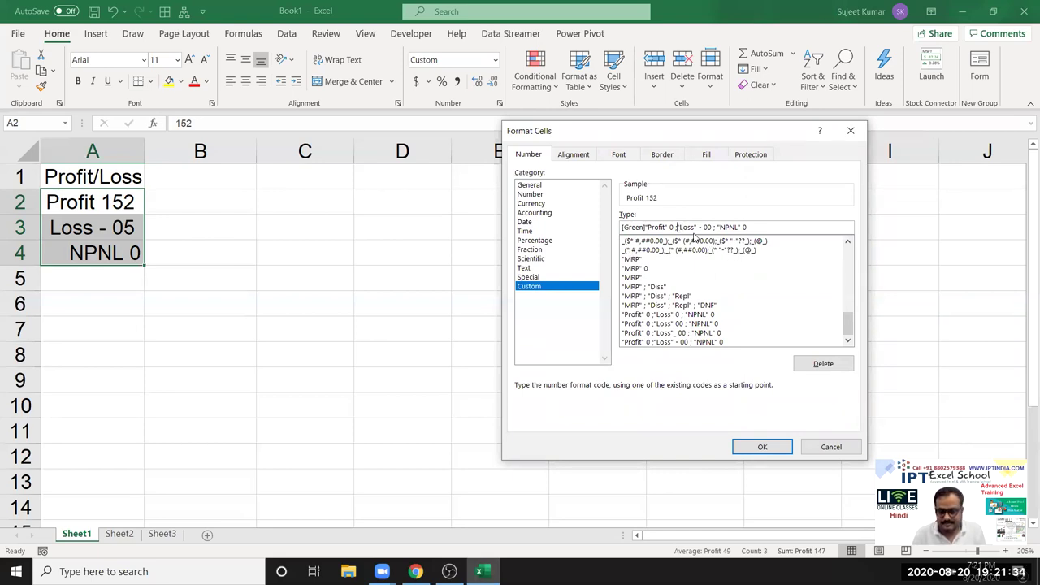
type("[RED]\"")
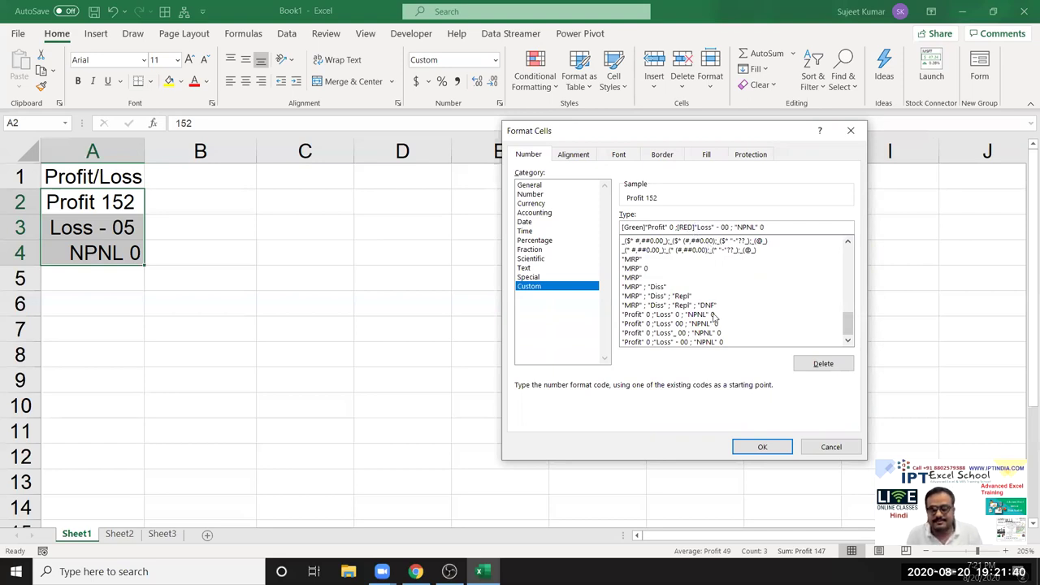
left_click(759, 448)
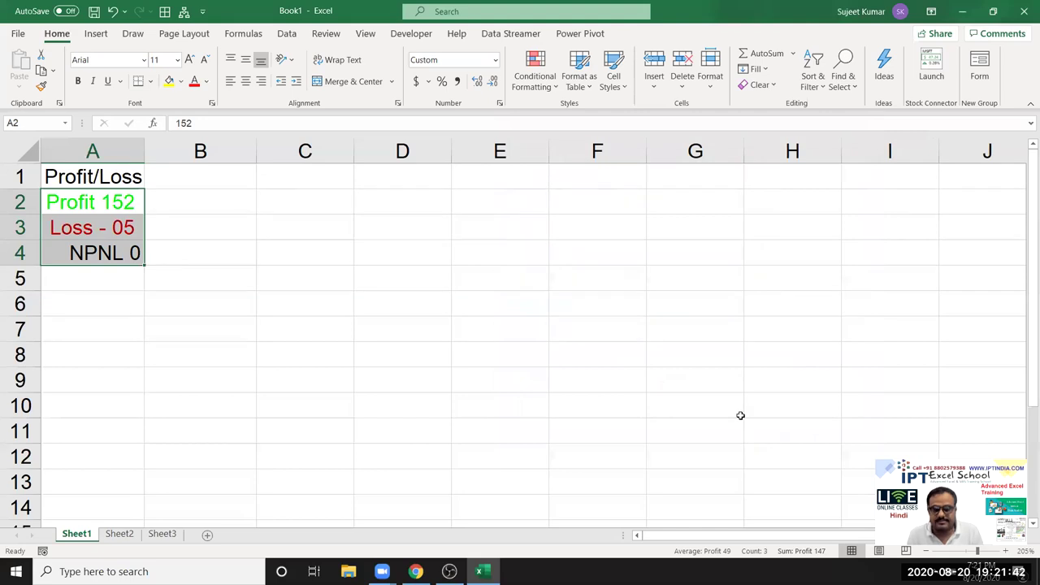
left_click(413, 396)
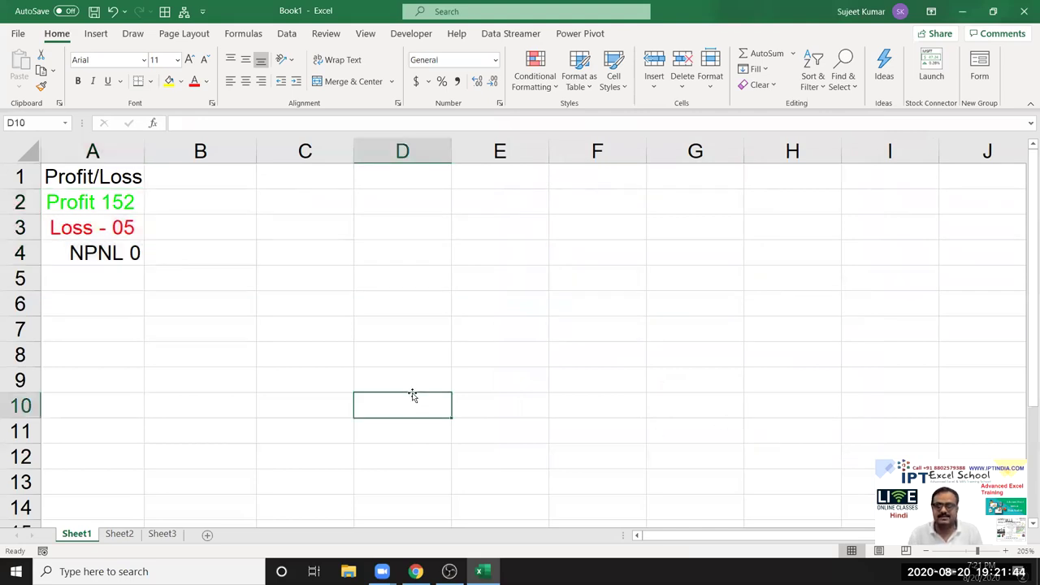
Step: Enter -95 in A2 and 695 in A3, showing Loss - 95 and Profit 695
left_click(103, 202)
type("-95")
key("Return")
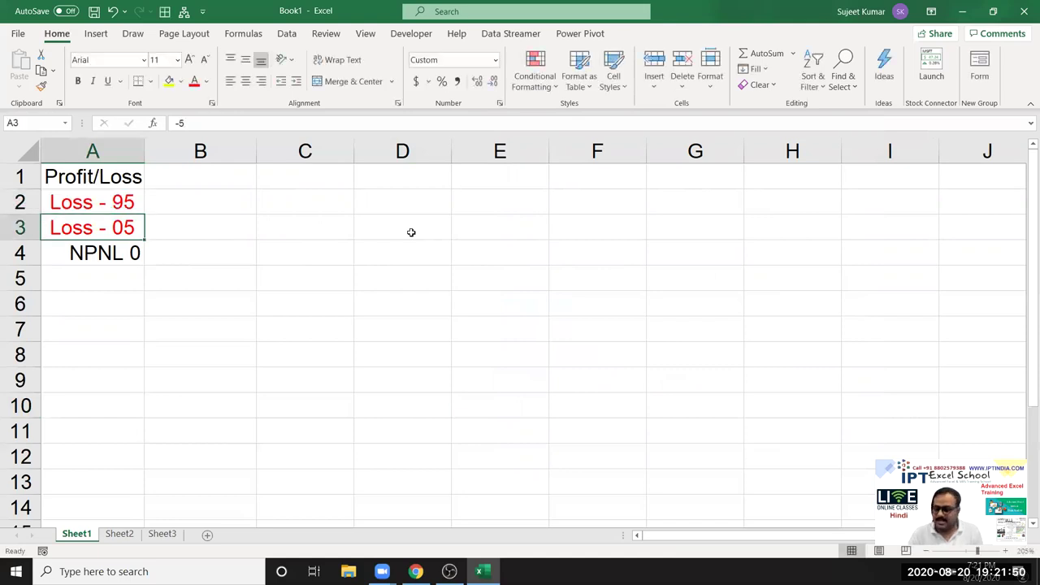
type("695")
key("Return")
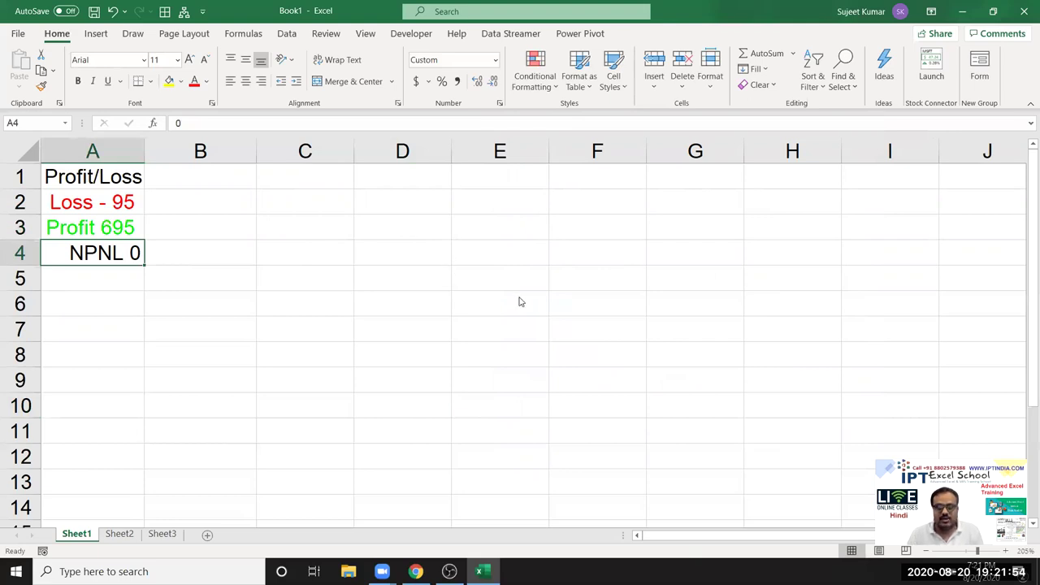
key("alt+Tab")
Step: Expand the text/spacing and decimals/spaces/colours/conditions guideline sections on the support page
scroll(581, 306, "down", 2)
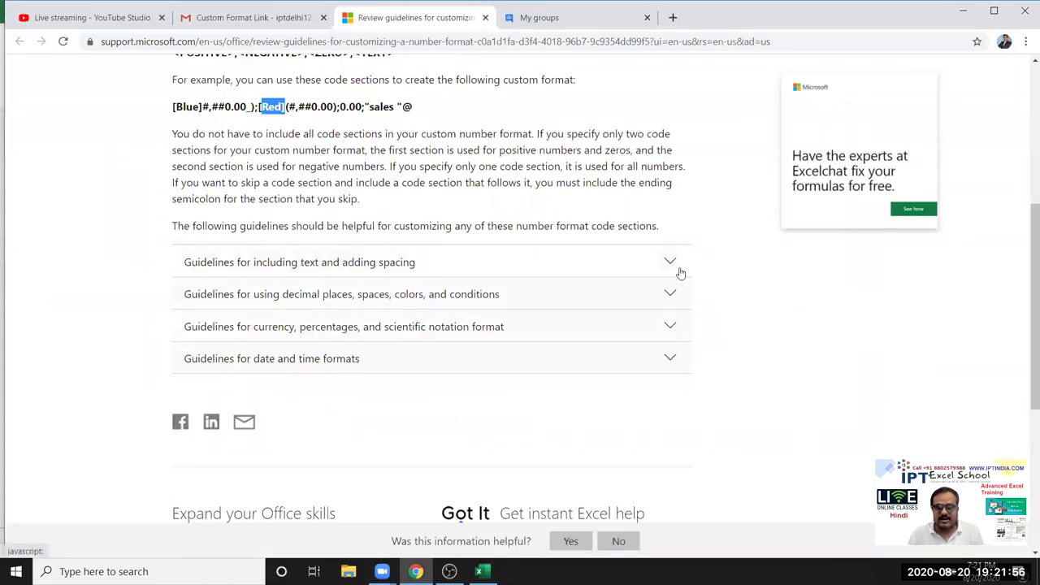
left_click(679, 268)
scroll(688, 301, "down", 1)
scroll(691, 307, "down", 3)
scroll(691, 307, "down", 5)
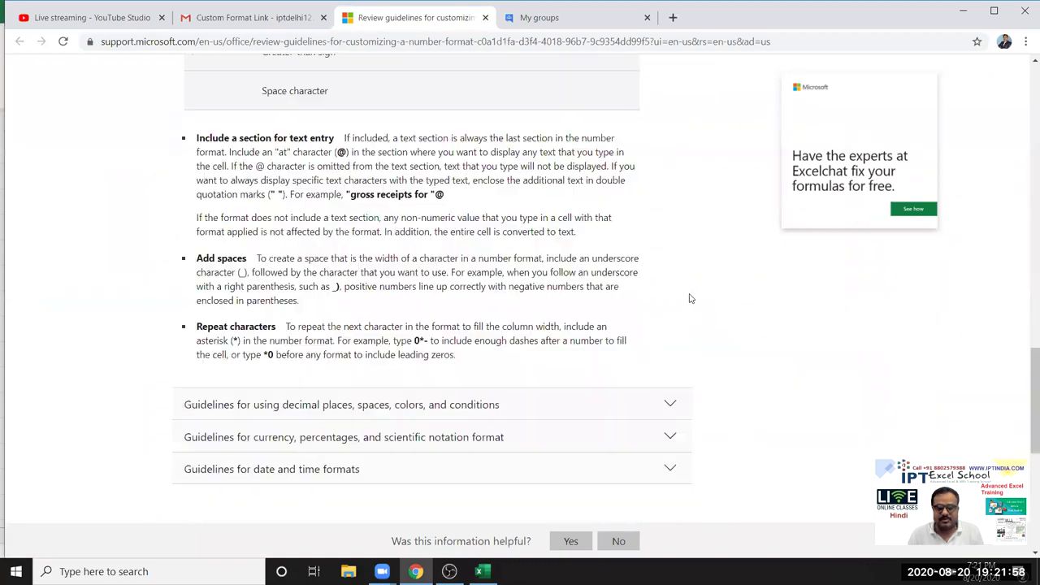
scroll(689, 297, "down", 3)
left_click(671, 134)
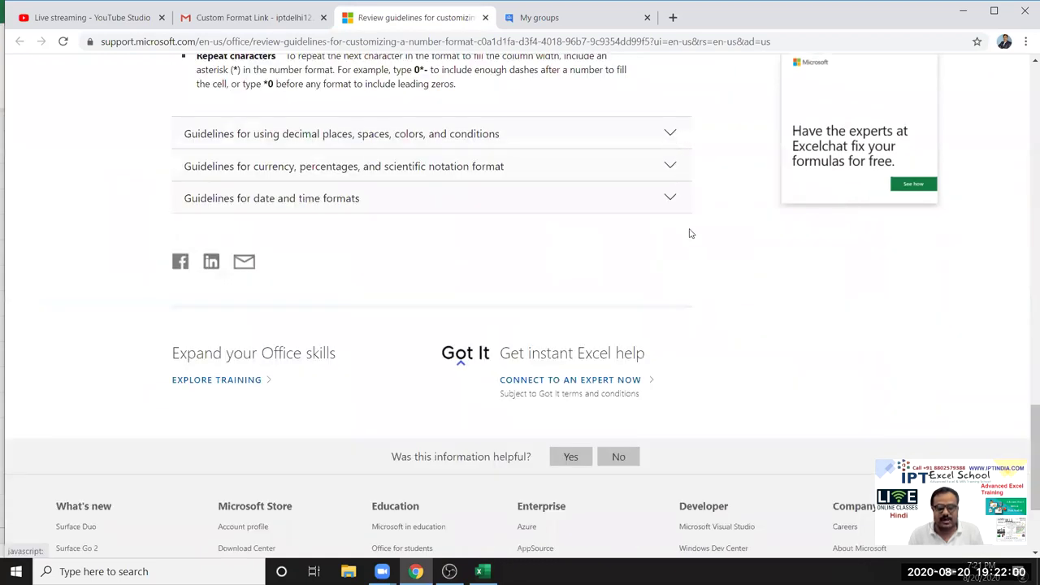
Step: Highlight the <POSITIVE>;<NEGATIVE>;<ZERO>;<TEXT> section-order line in the guidelines
scroll(687, 248, "down", 5)
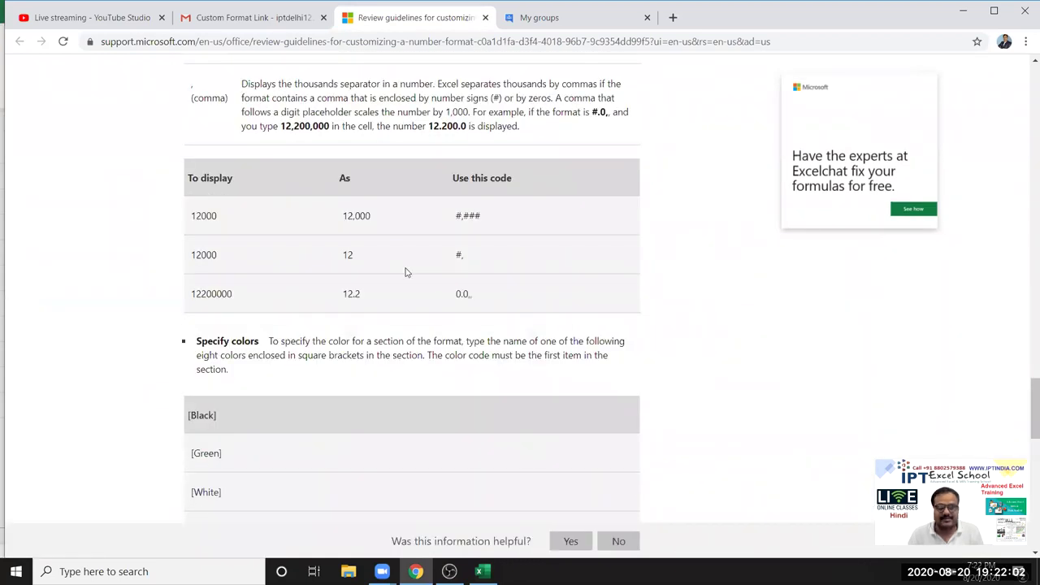
scroll(243, 175, "down", 3)
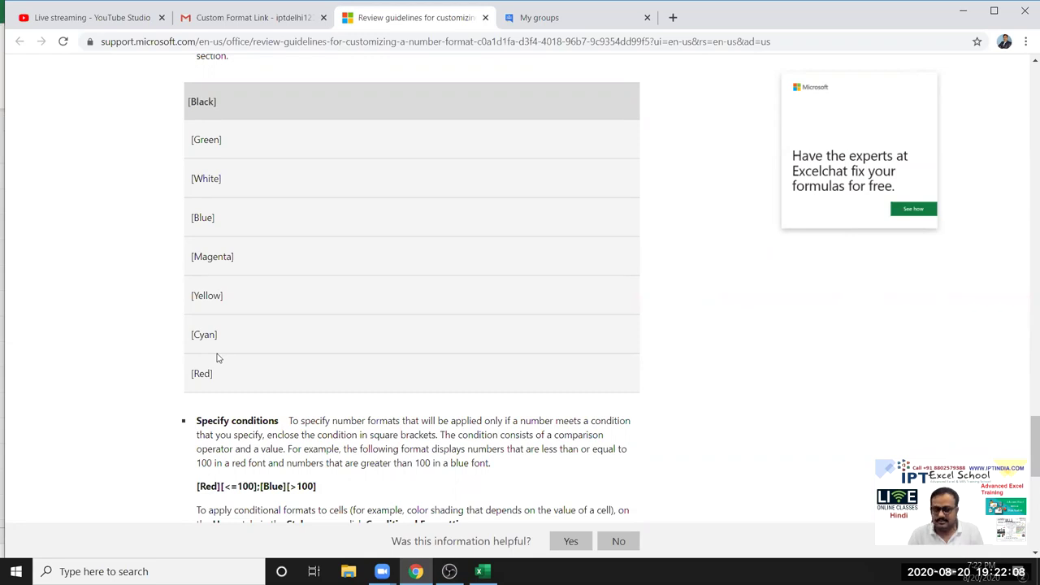
scroll(217, 358, "up", 5)
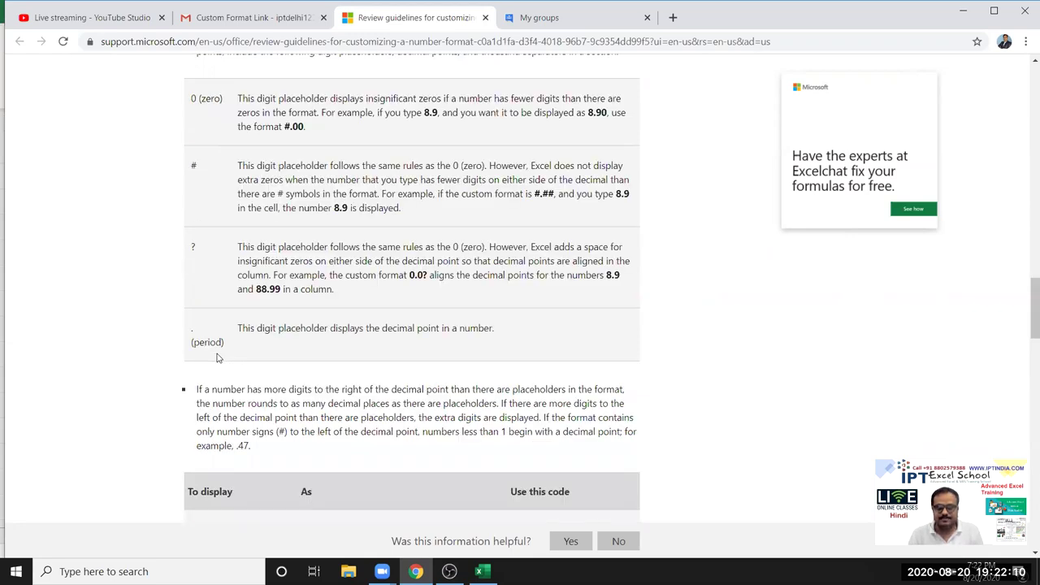
scroll(217, 358, "up", 10)
scroll(217, 357, "up", 10)
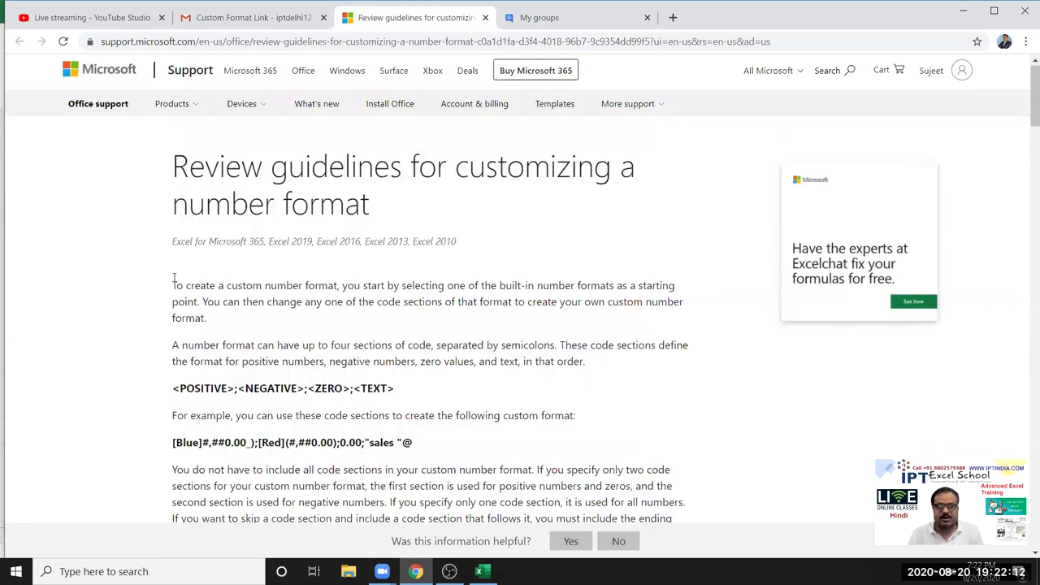
scroll(173, 273, "down", 3)
triple_click(398, 260)
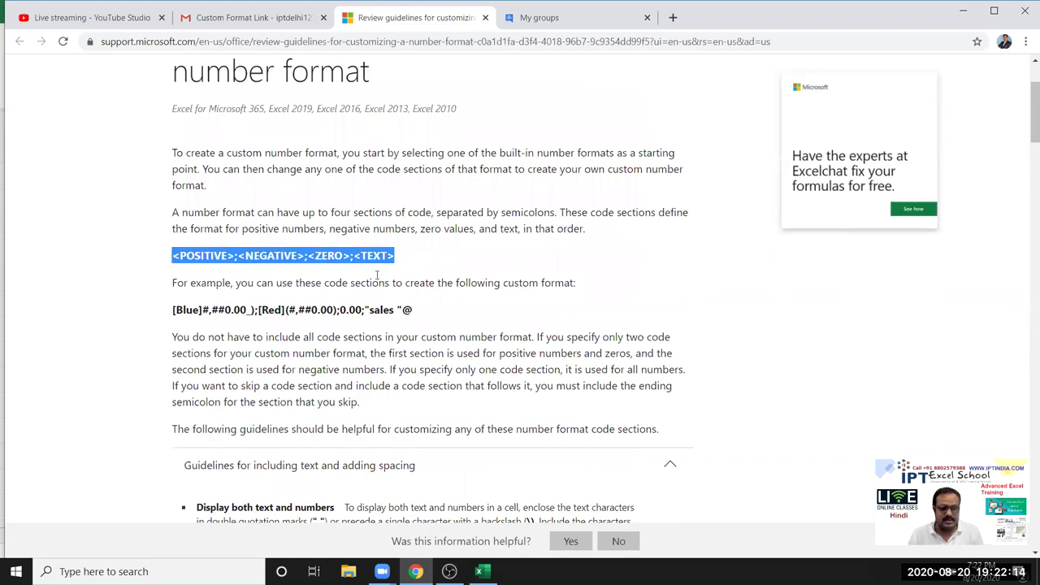
key("alt+Tab")
Step: On Sheet2, enter the Name heading in A1 and list names down to A16
left_click(118, 534)
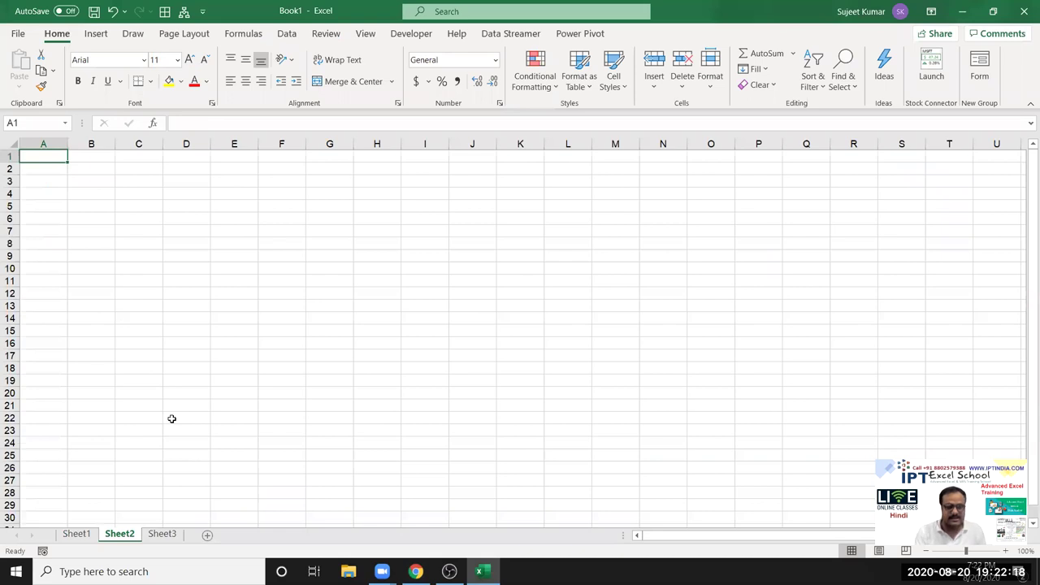
type("Name")
key("Return")
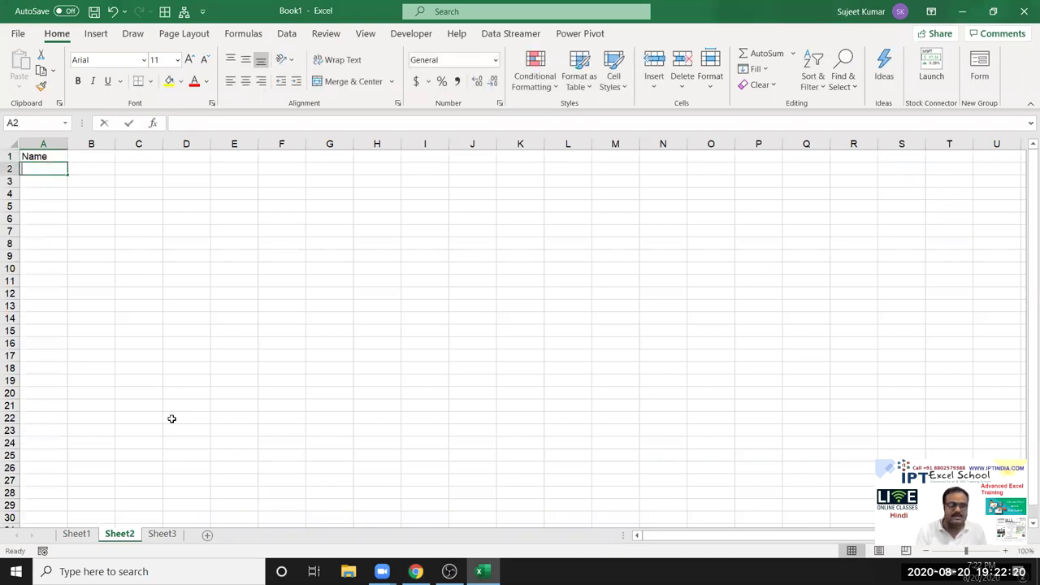
type("Puja")
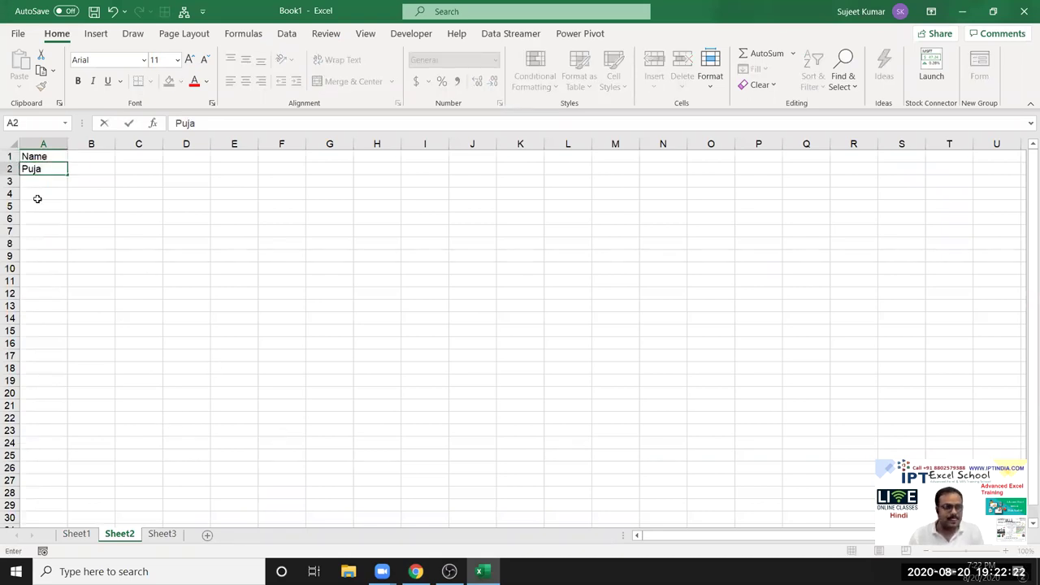
left_click(234, 368)
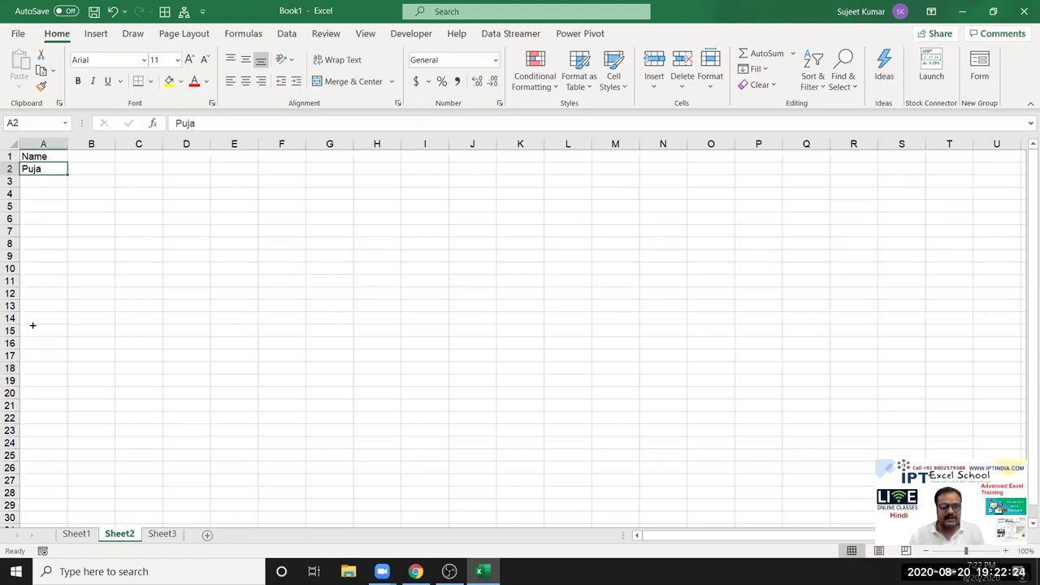
left_click_drag(66, 176, 37, 343)
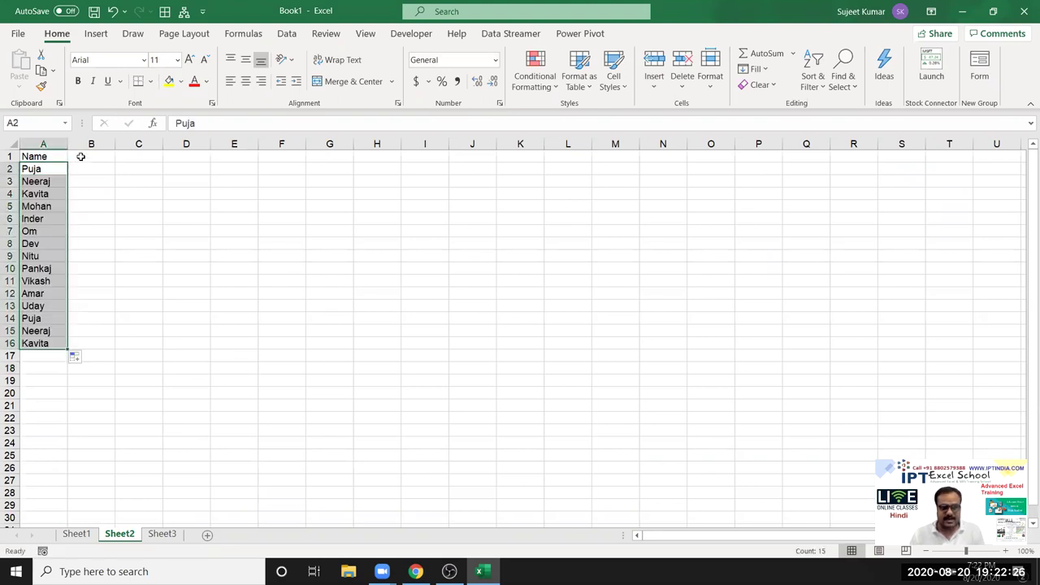
Step: Enter 8/1 in B1 and extend the date series across row 1 to 31-Aug
left_click(84, 154)
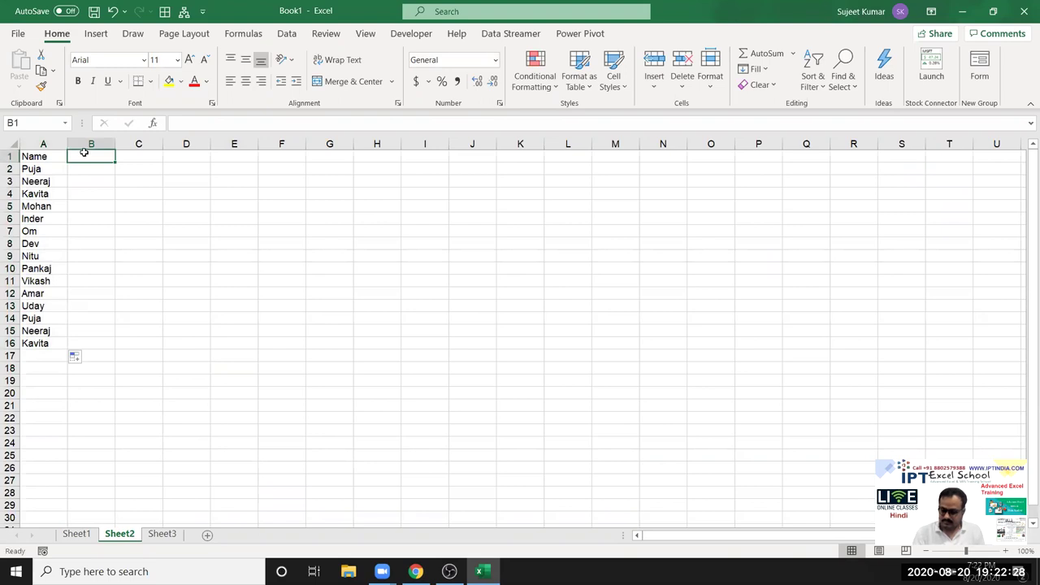
type("8/1")
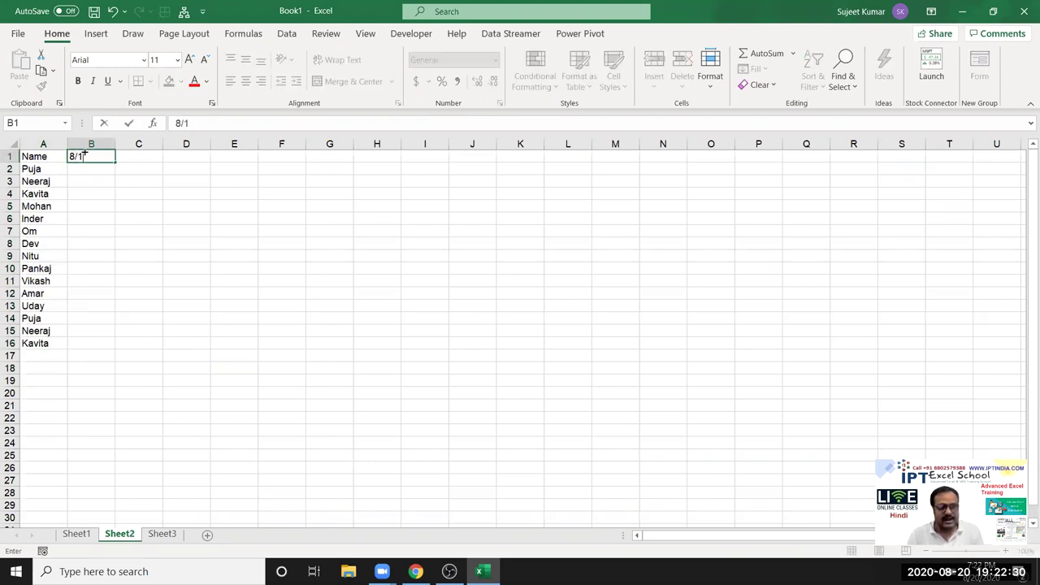
key("ctrl+Return")
left_click_drag(113, 160, 217, 168)
left_click_drag(424, 185, 839, 178)
mouse_move(926, 175)
left_mouse_down()
mouse_move(776, 155)
mouse_move(597, 150)
left_mouse_up()
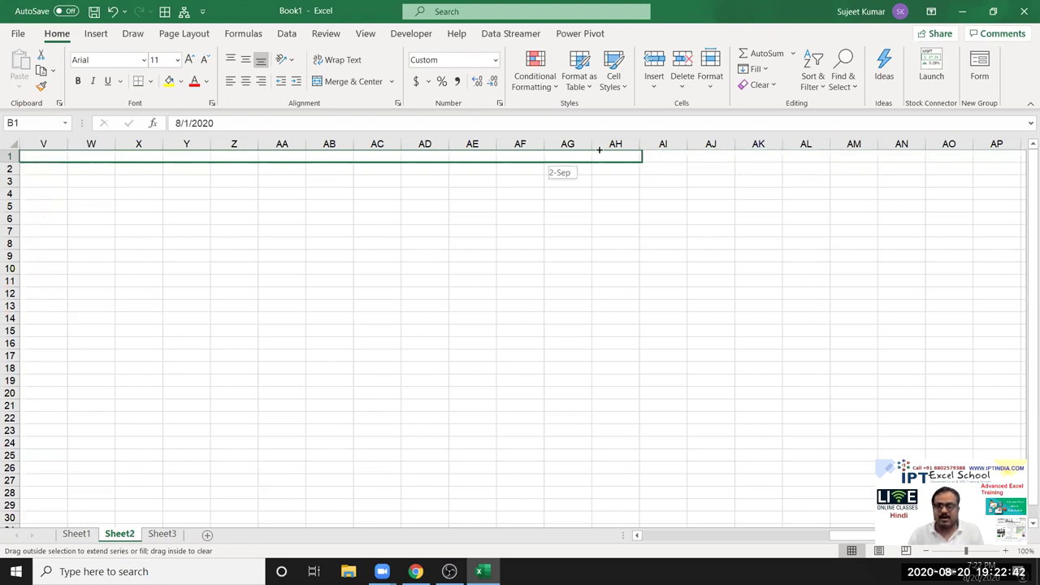
left_click_drag(598, 151, 554, 155)
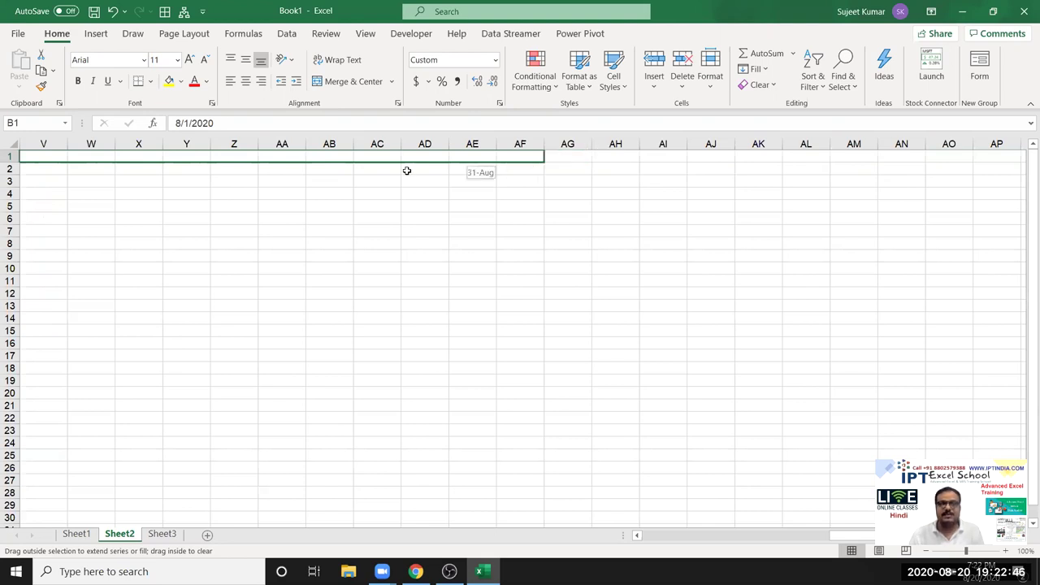
key("ctrl+Home")
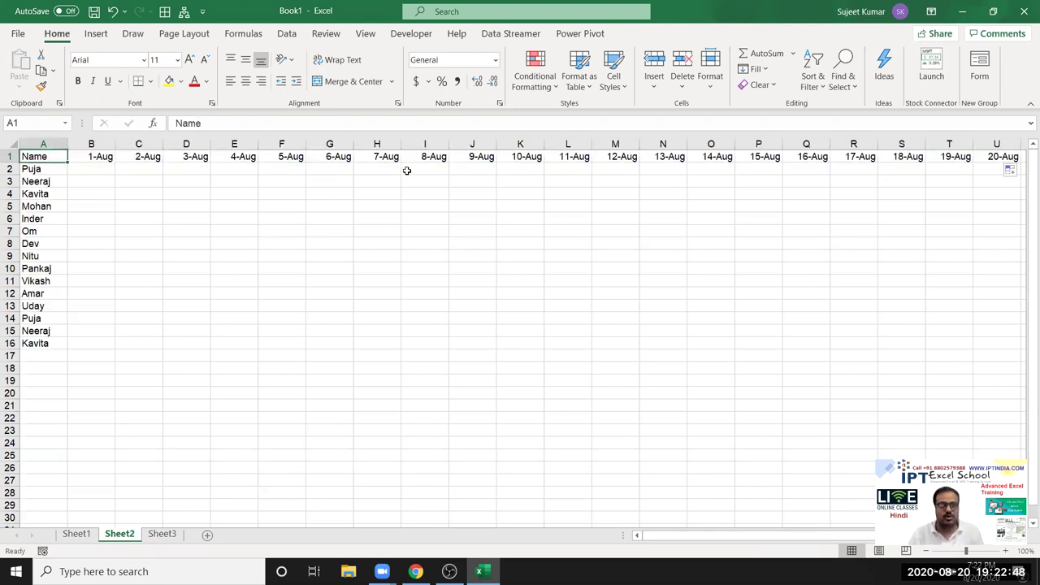
Step: Enter =RANDBETWEEN(1,9) in B2 using the function suggestions
key("Down")
key("Right")
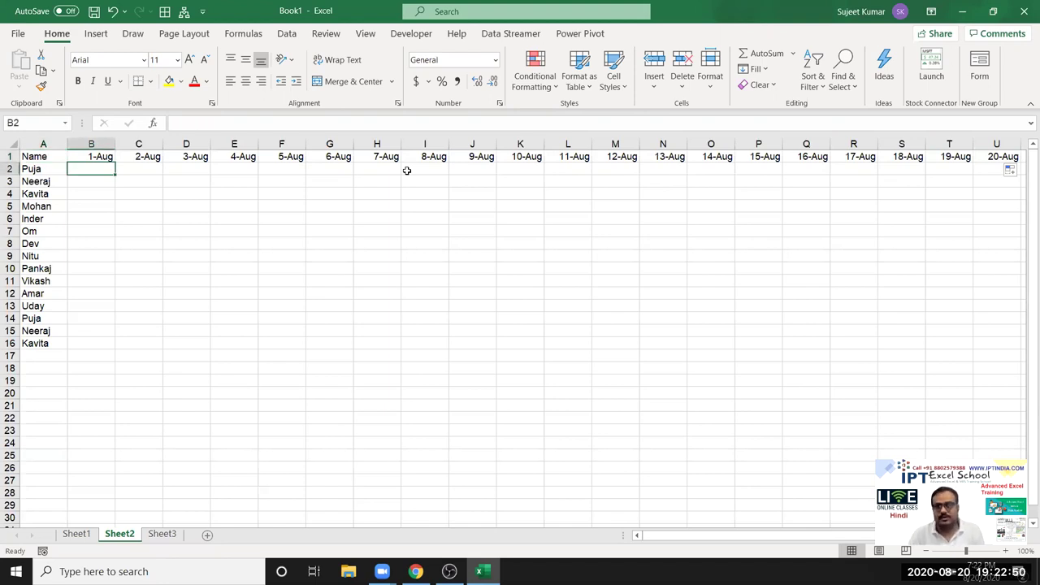
type("=ra")
key("Down")
key("Down")
key("Down")
key("Tab")
type("1,9")
key("ctrl+Return")
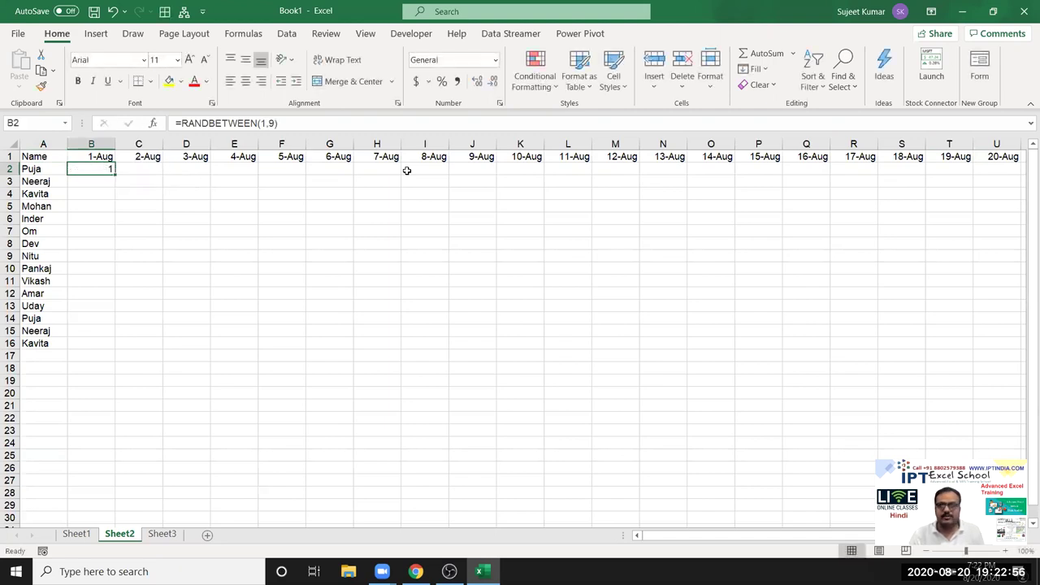
key("Up")
key("ctrl+Right")
key("Down")
key("ctrl+Left")
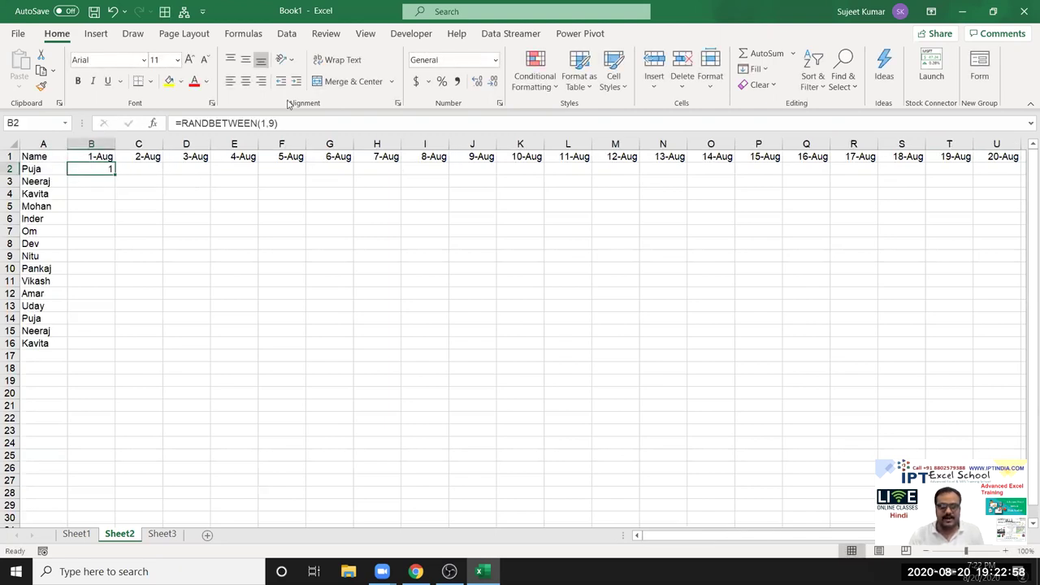
Step: Change B2's lower bound so the formula reads =RANDBETWEEN(0,9)
left_click(275, 124)
key("Left")
key("Left")
key("Left")
key("Delete")
type("0")
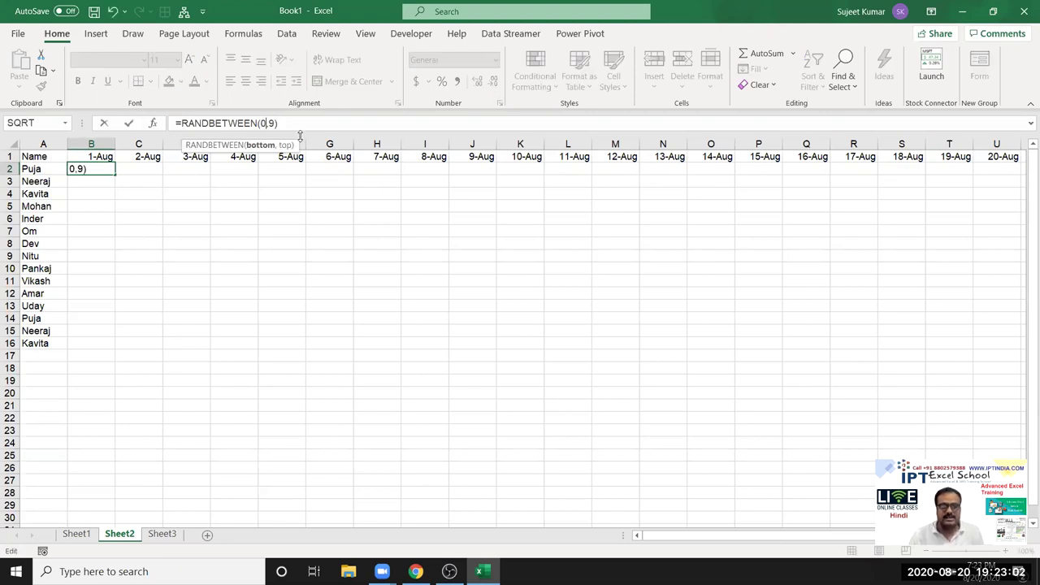
key("shift+Return")
Step: Fill B2:AF16 with the formula and paste the grid back as fixed values
key("ctrl+Right")
key("Down")
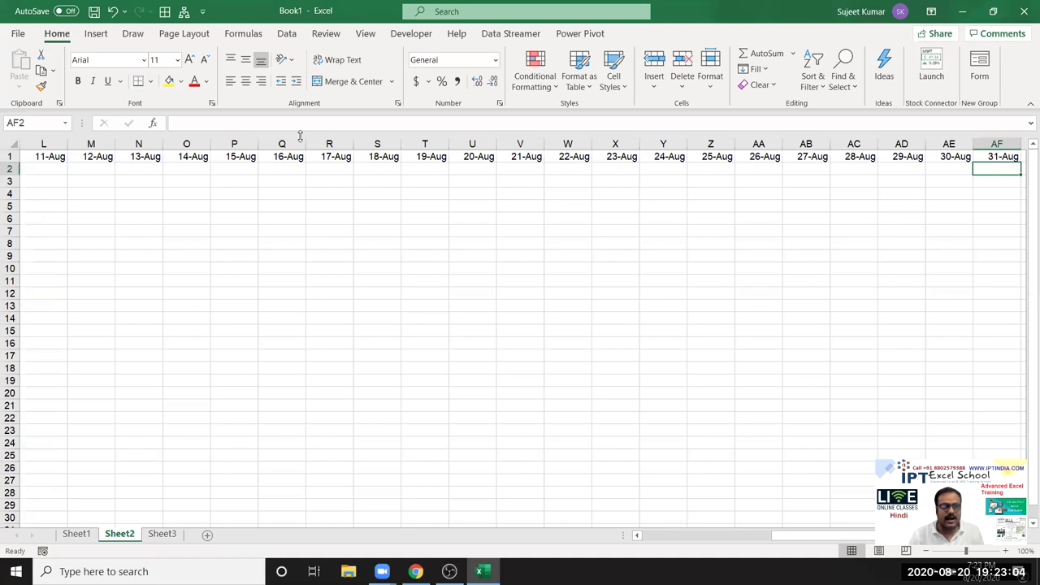
key("ctrl+shift+Left")
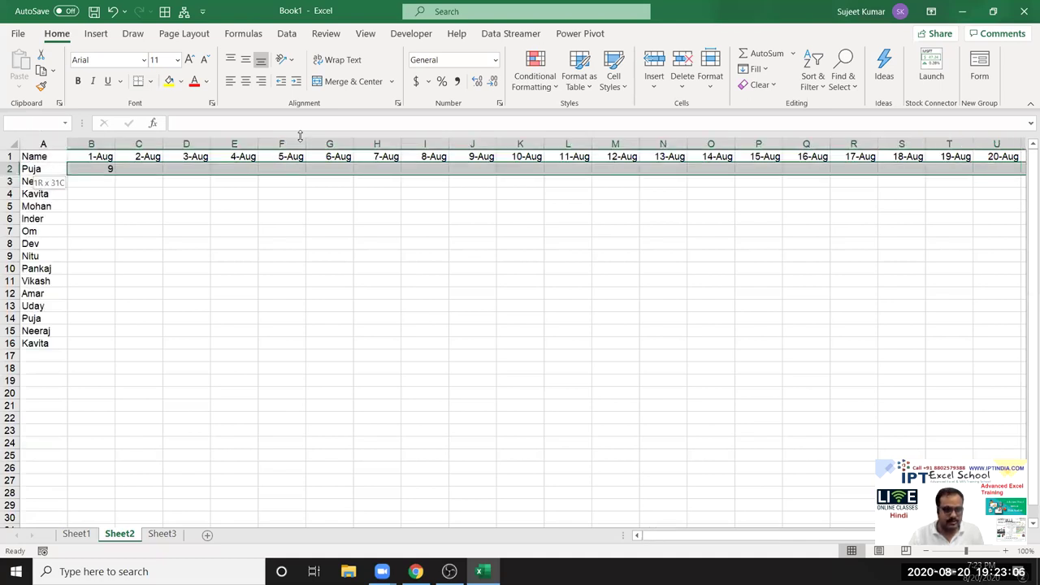
key("shift+Down")
key("shift+Down")
key("shift+Down")
key("shift+Down")
key("shift+Down")
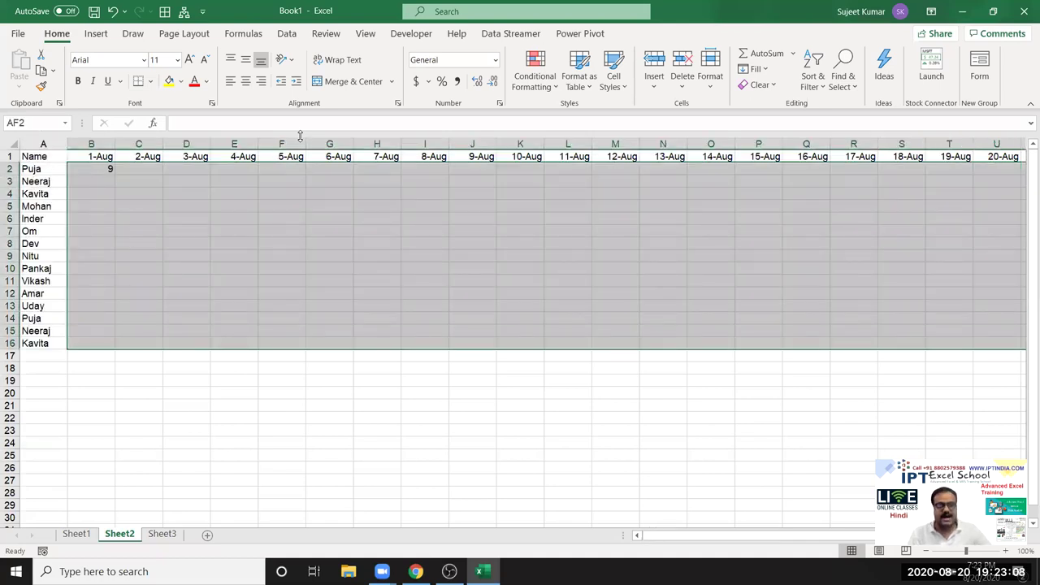
key("ctrl+v")
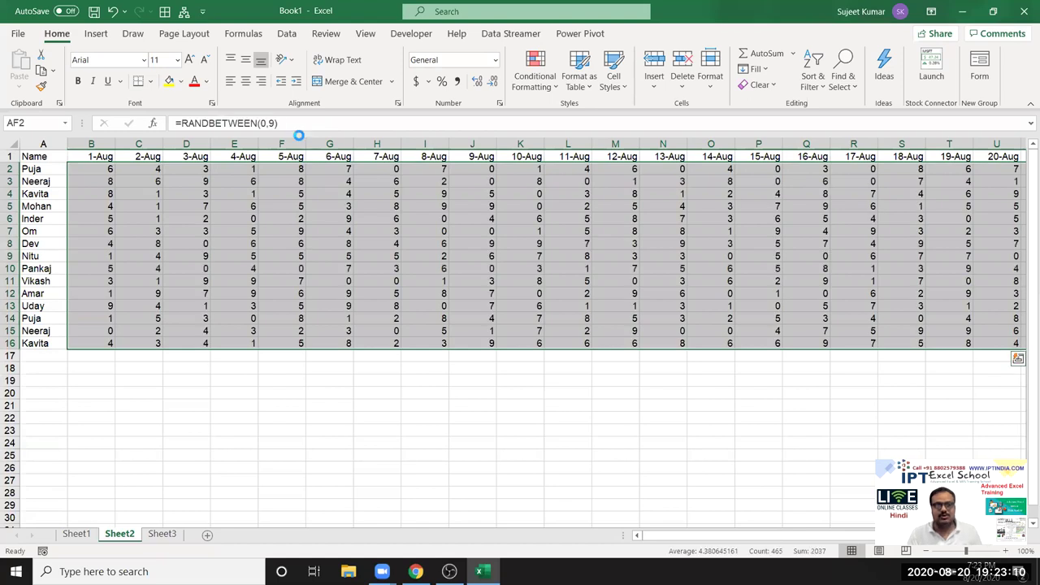
key("ctrl+c")
left_click(19, 87)
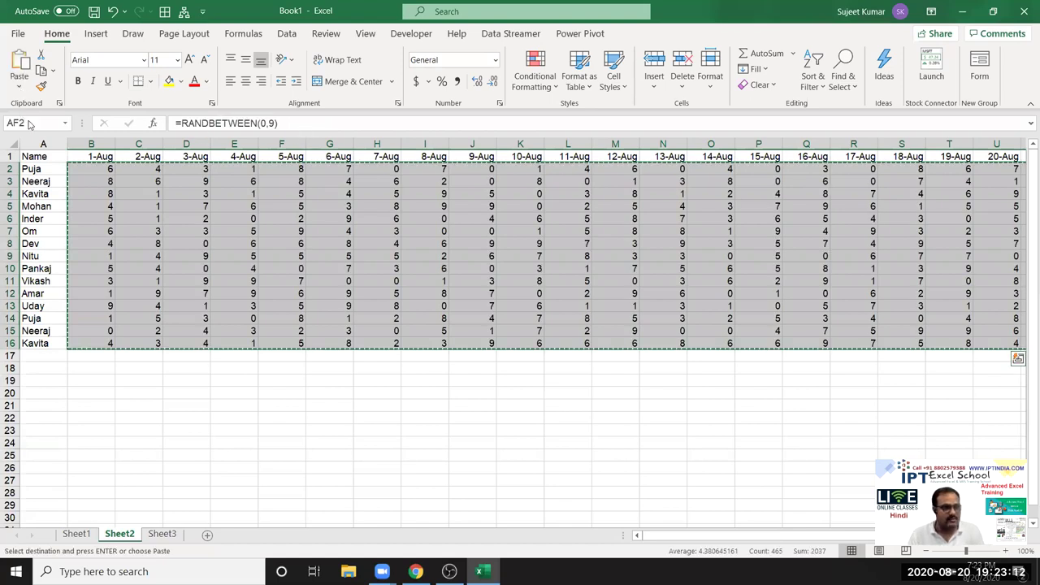
left_click(21, 190)
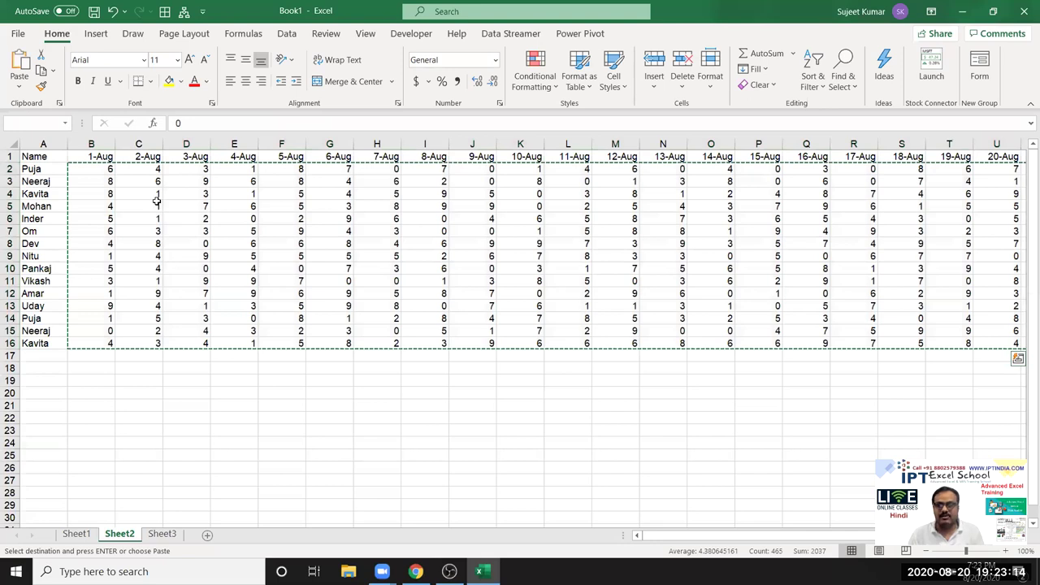
key("Escape")
key("ctrl+Left")
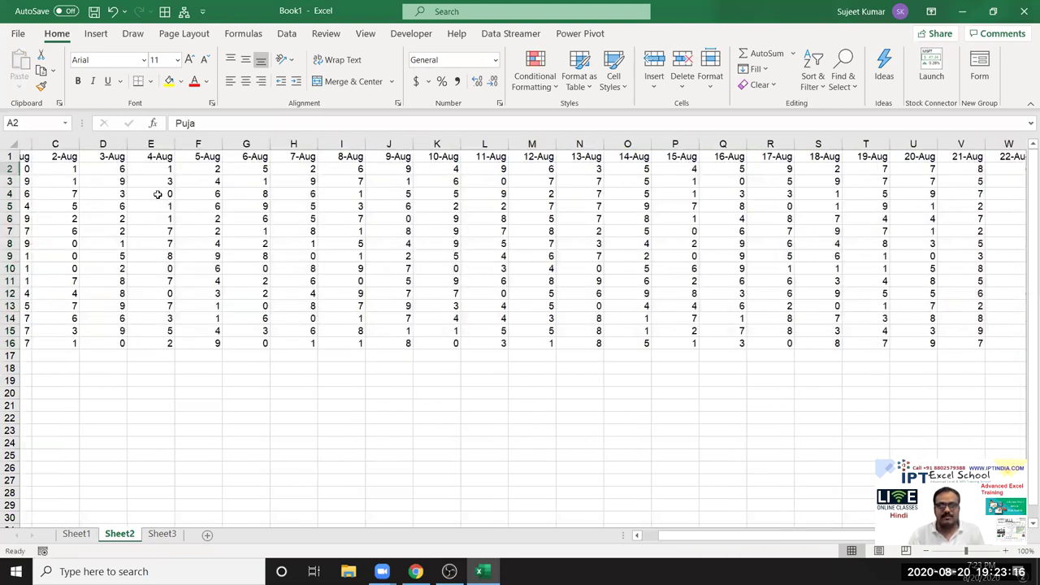
key("Right")
key("Right")
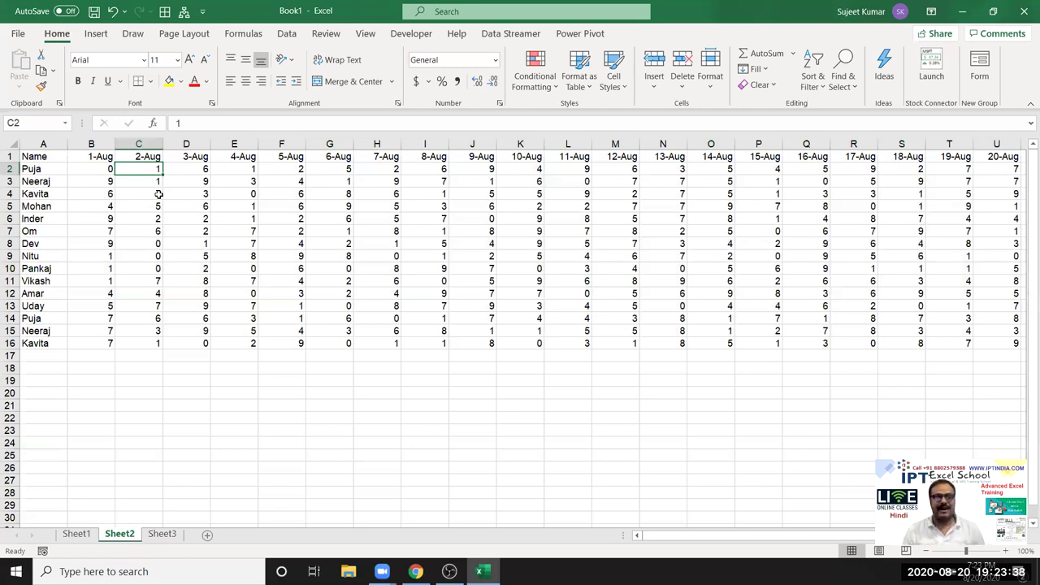
key("Left")
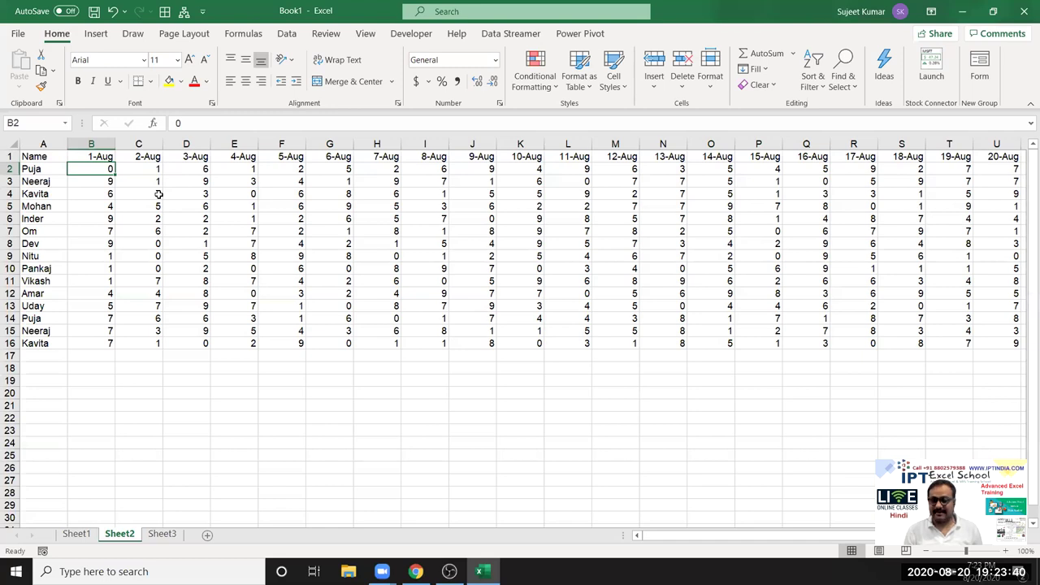
key("ctrl+shift+Right")
key("ctrl+shift+Down")
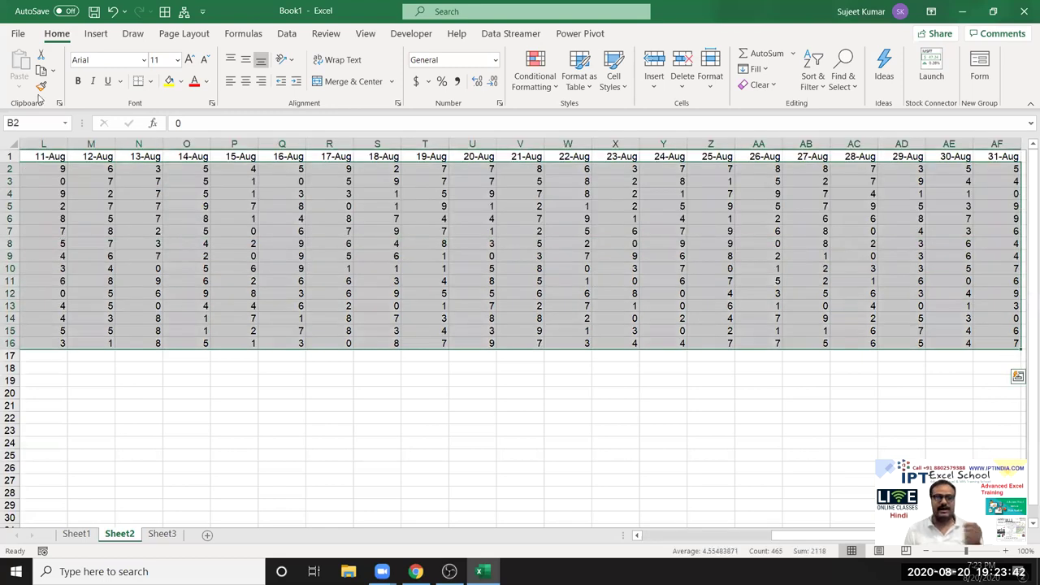
key("ctrl+c")
left_click(18, 84)
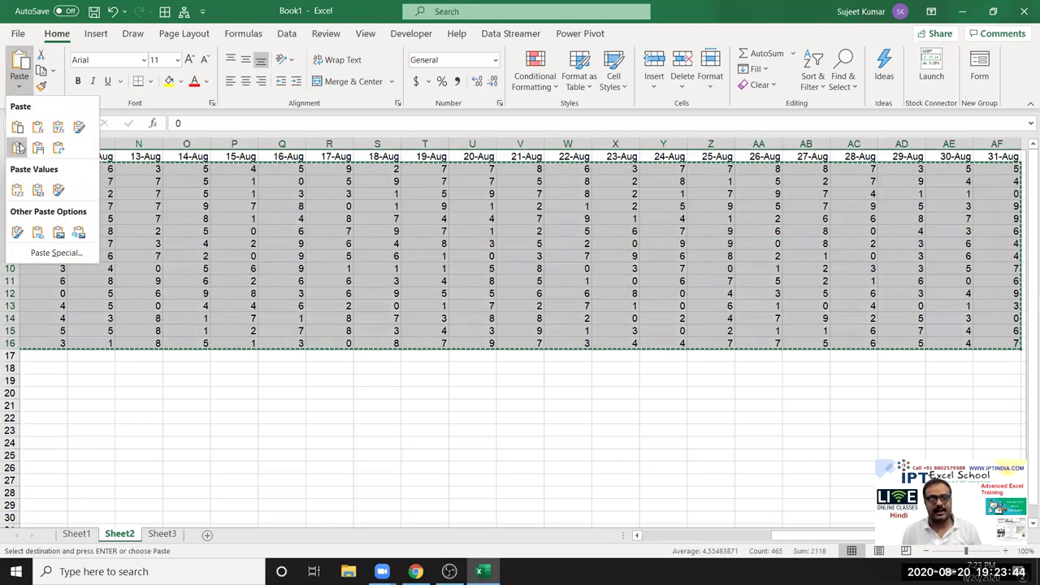
left_click(27, 187)
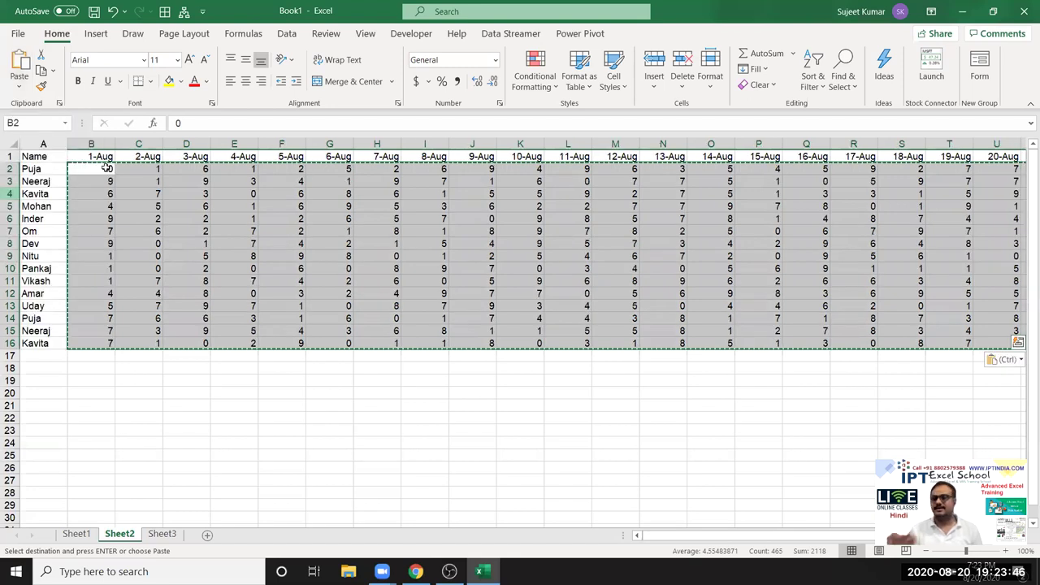
left_click(107, 166)
key("Down")
key("Down")
key("Down")
key("Down")
key("Down")
key("Down")
key("Up")
key("Up")
key("Up")
key("Up")
key("Up")
key("Up")
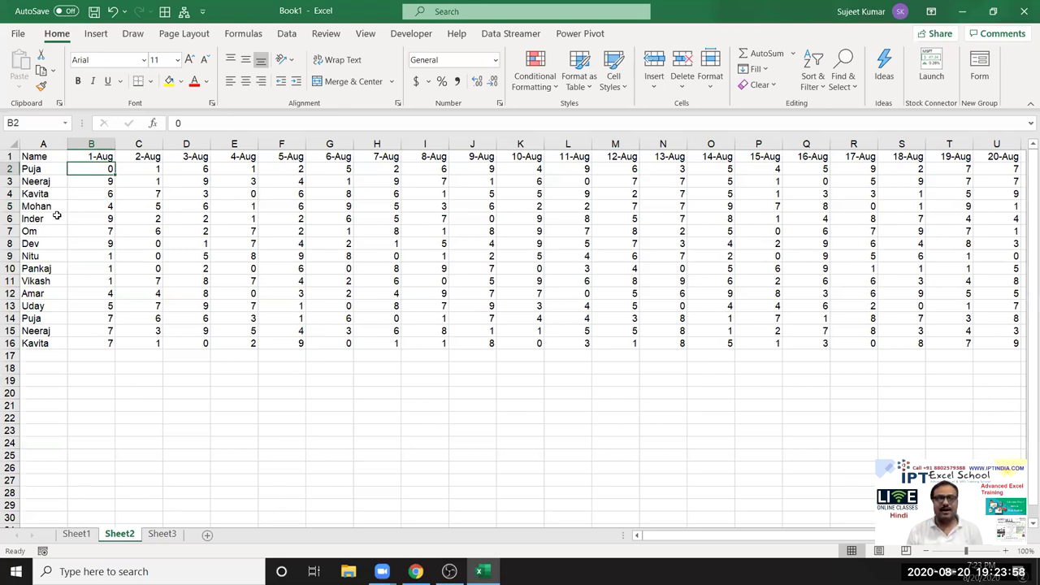
left_click_drag(186, 246, 210, 307)
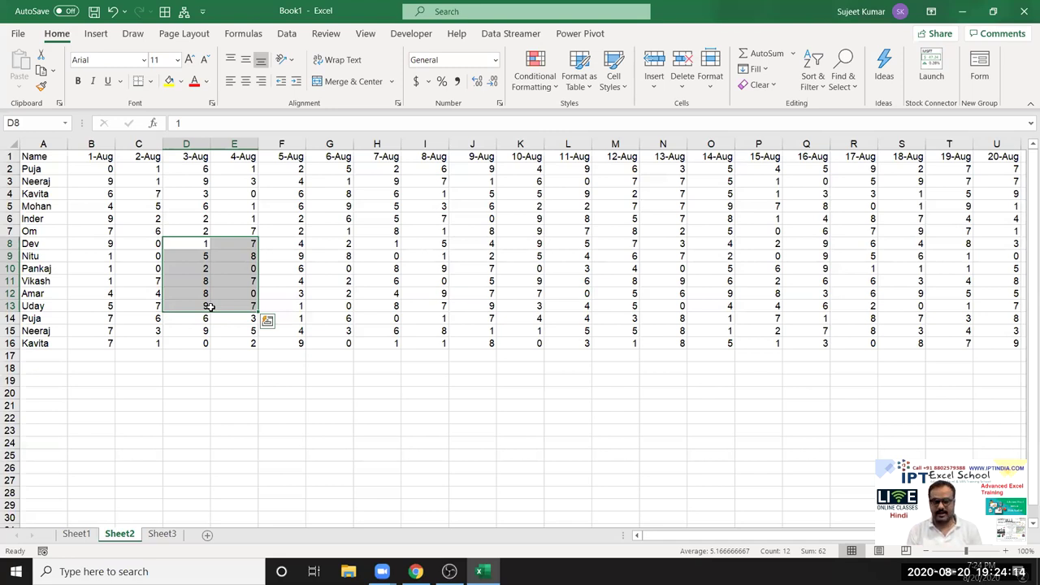
key("Up")
key("Up")
key("Up")
key("Up")
key("Up")
key("Left")
key("Left")
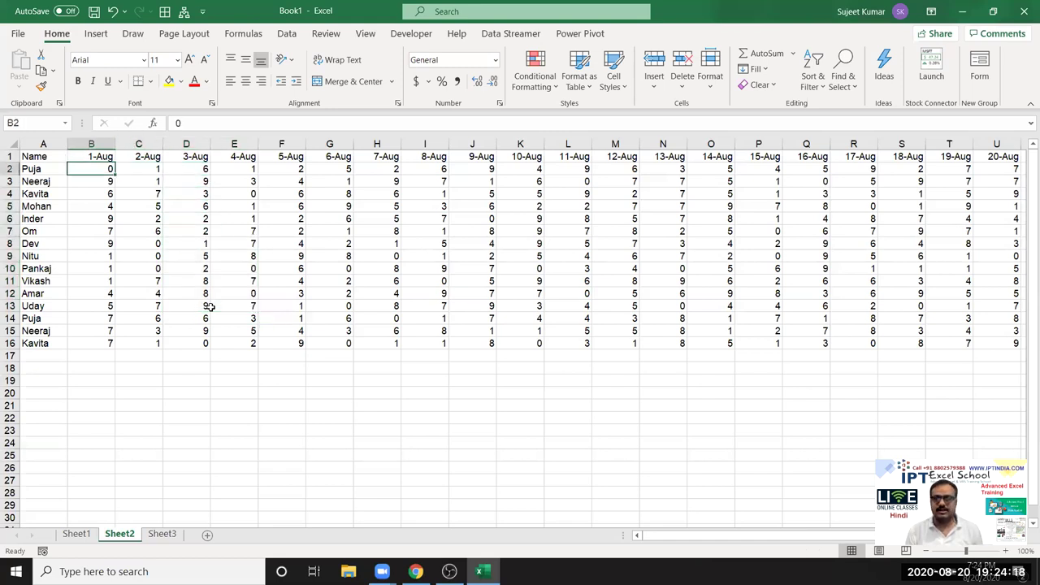
key("ctrl+shift+Right")
key("ctrl+shift+Down")
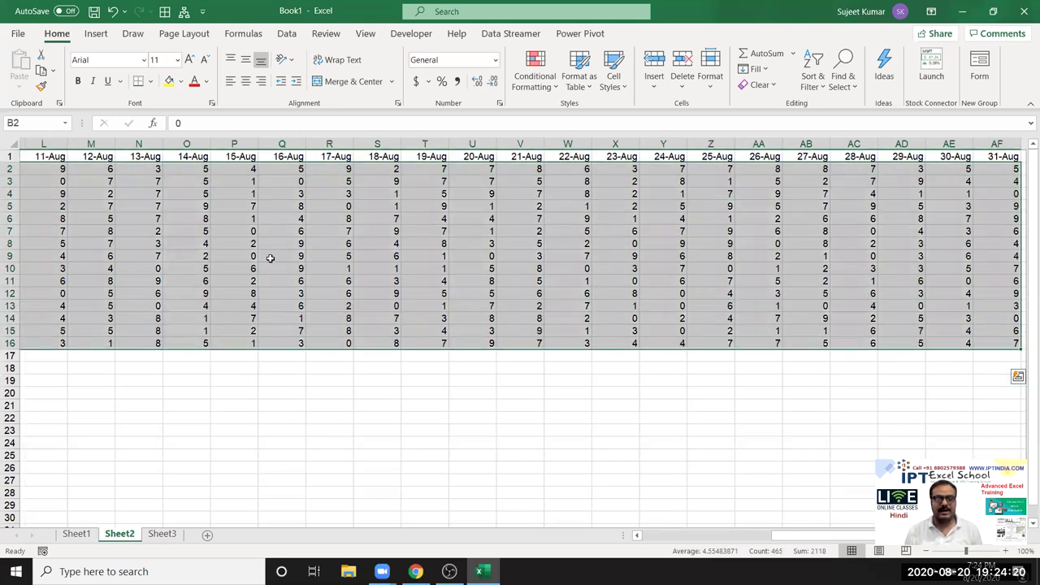
Step: Apply the custom number format "P";;"A" to the B2:AF16 grid
right_click(269, 257)
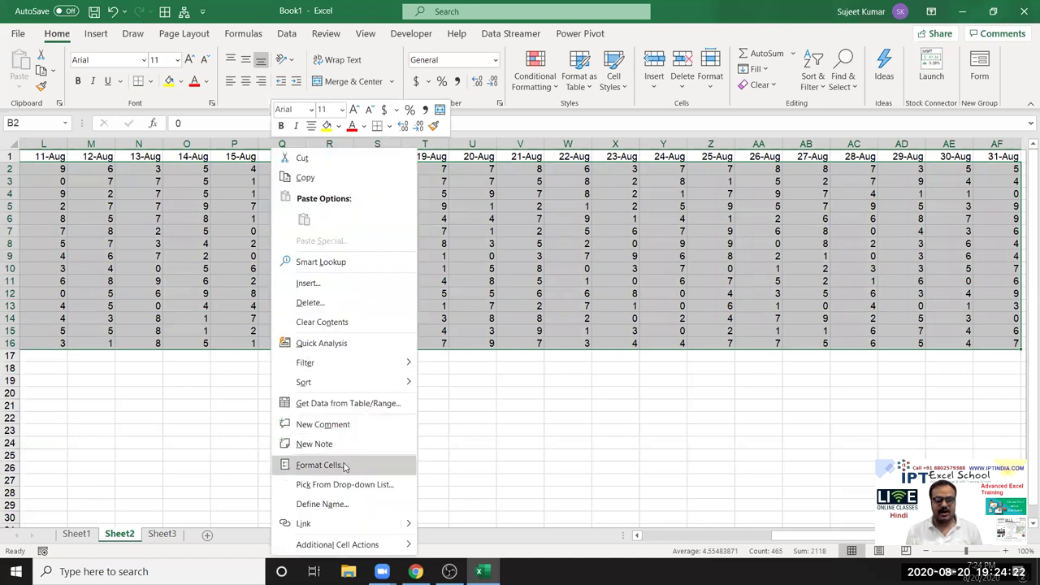
left_click(345, 465)
left_click(190, 379)
double_click(294, 319)
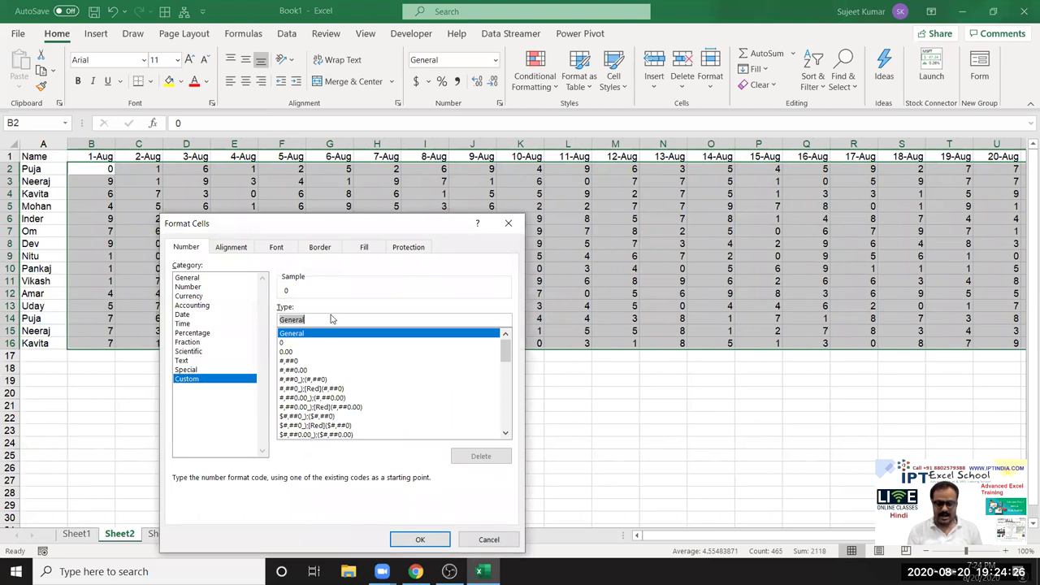
type("\"P\"")
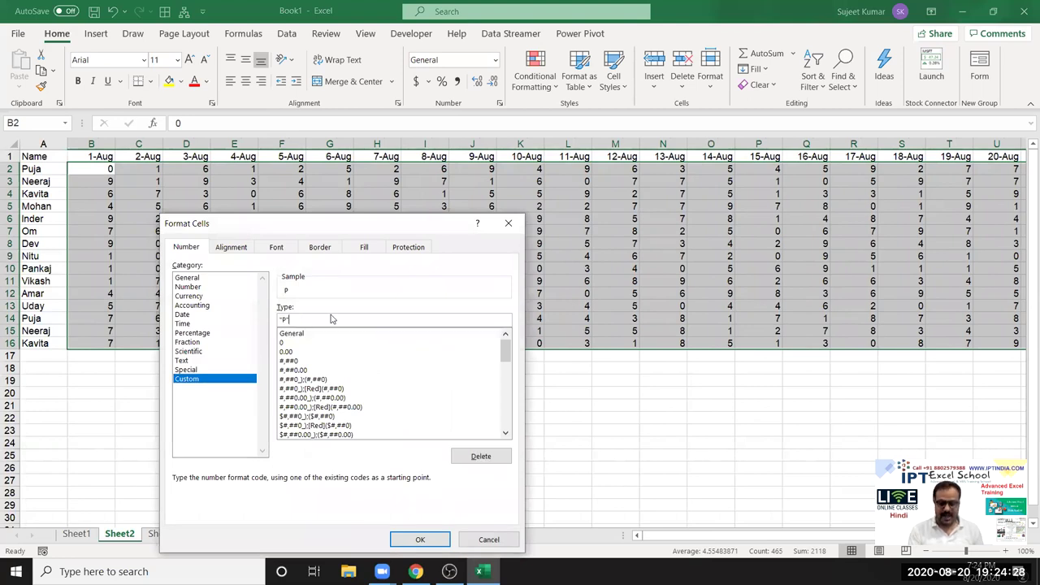
type(";")
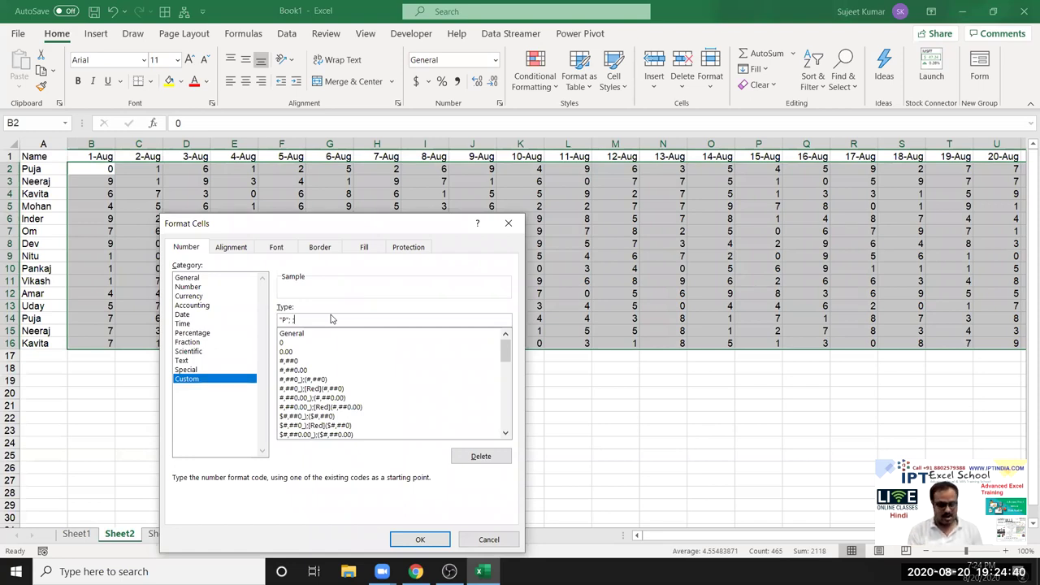
type("\"A\"")
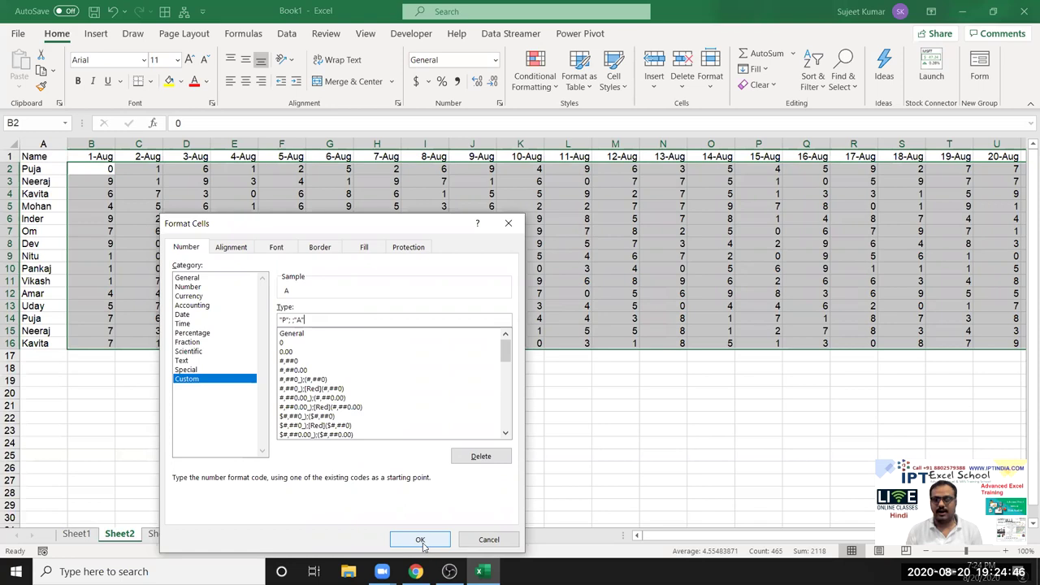
key("Return")
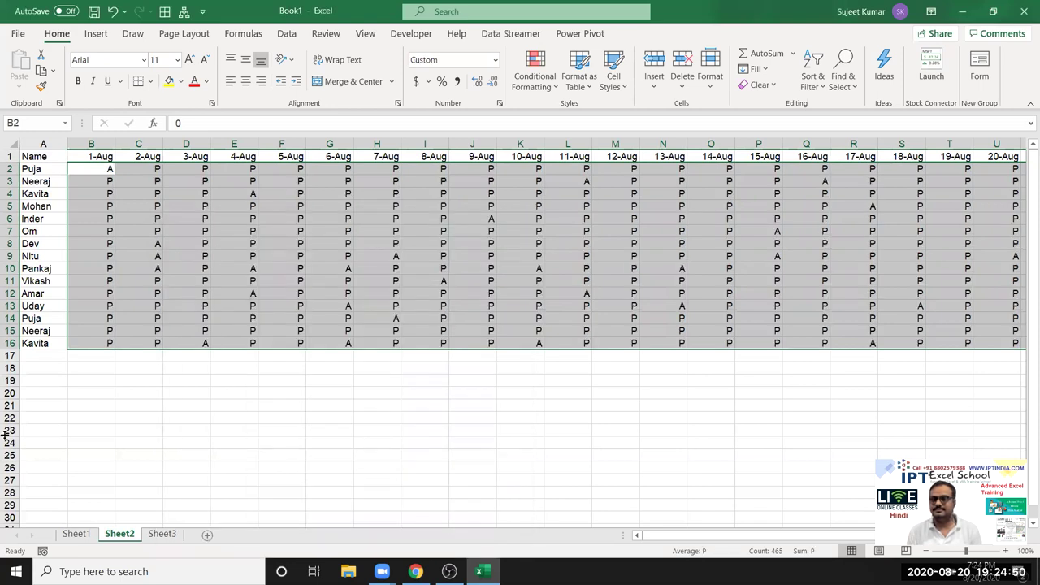
Step: Insert [Red] before "A" in the grid's custom format so absences display red
left_click(499, 106)
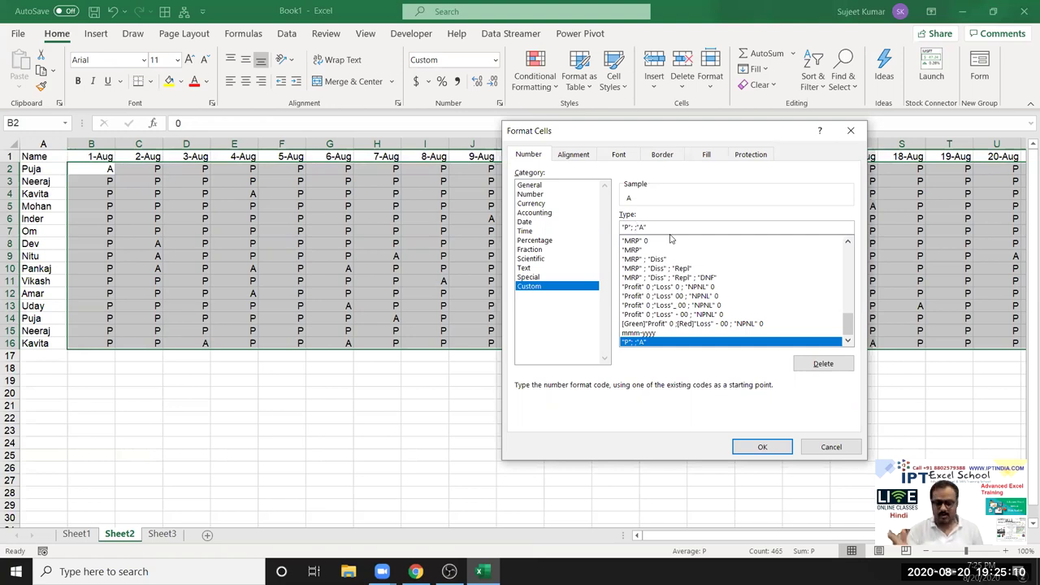
type("[")
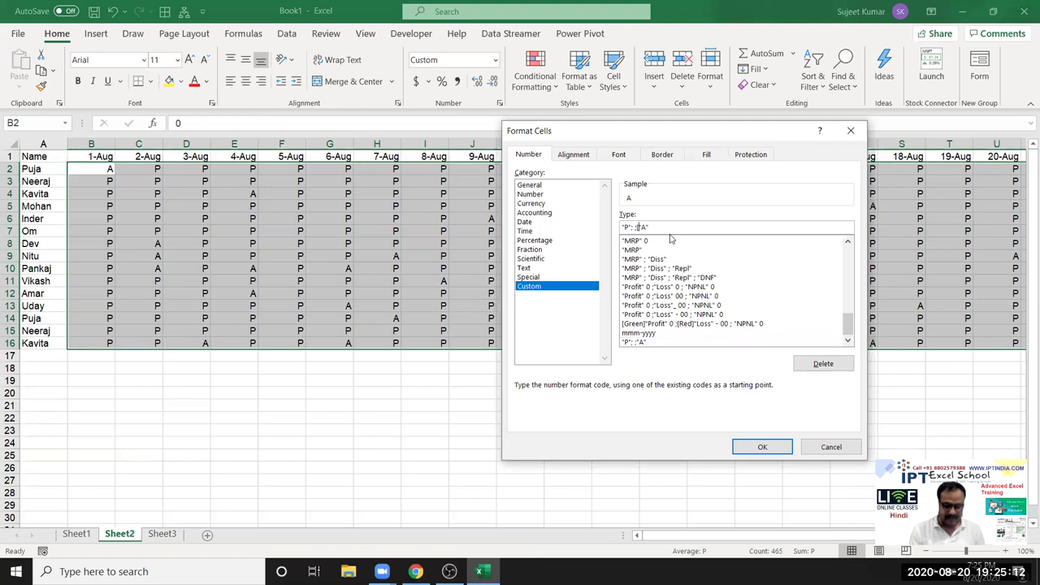
type("Red]")
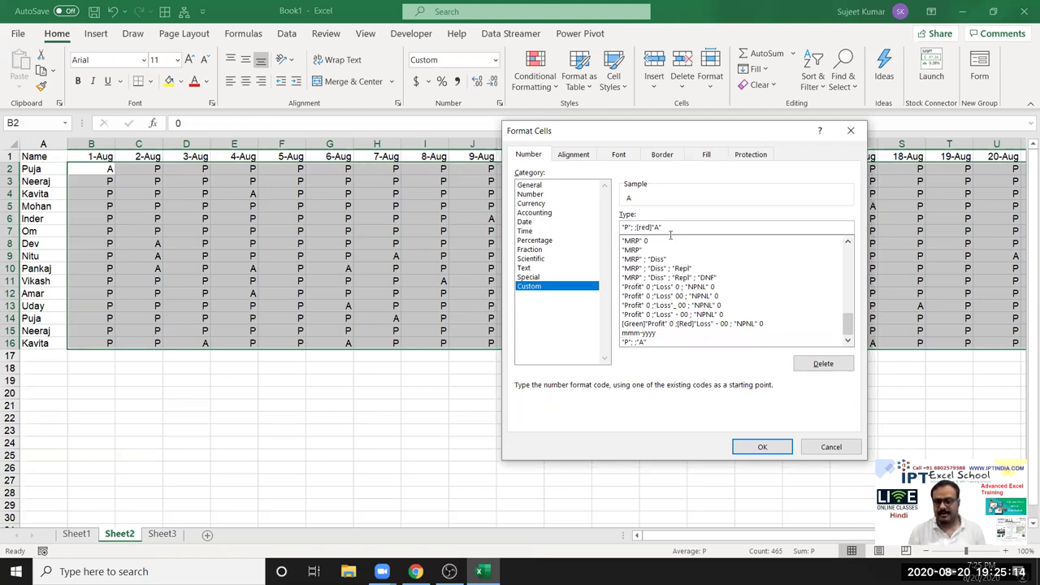
left_click(759, 447)
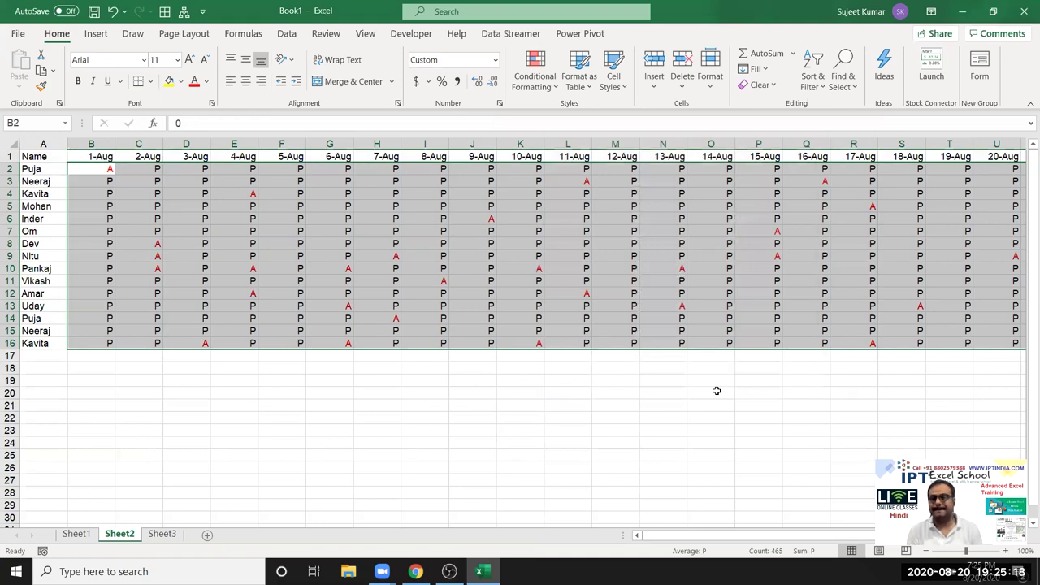
left_click(437, 329)
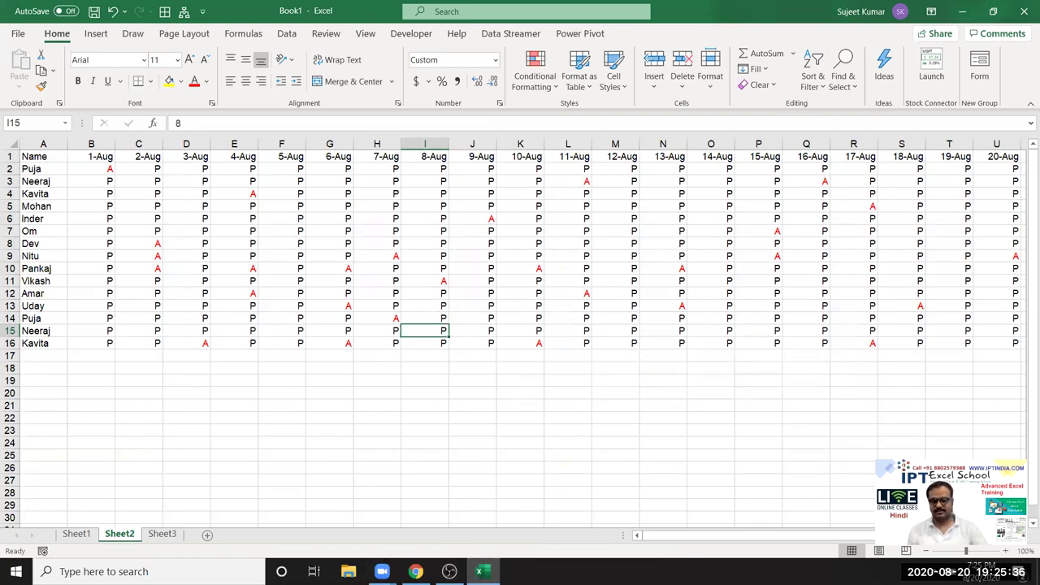
mouse_move(415, 571)
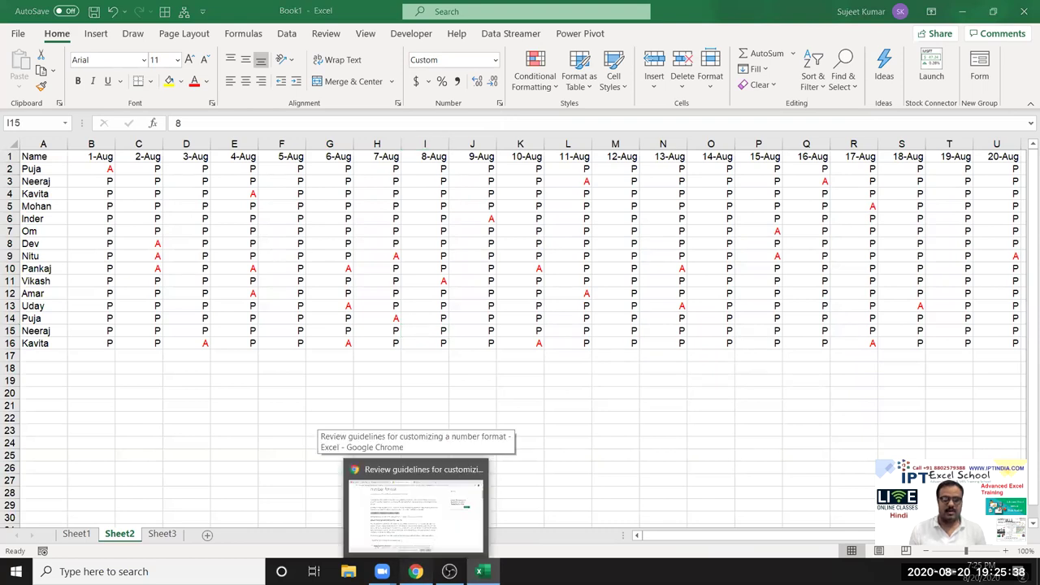
left_click(414, 507)
scroll(317, 310, "down", 2)
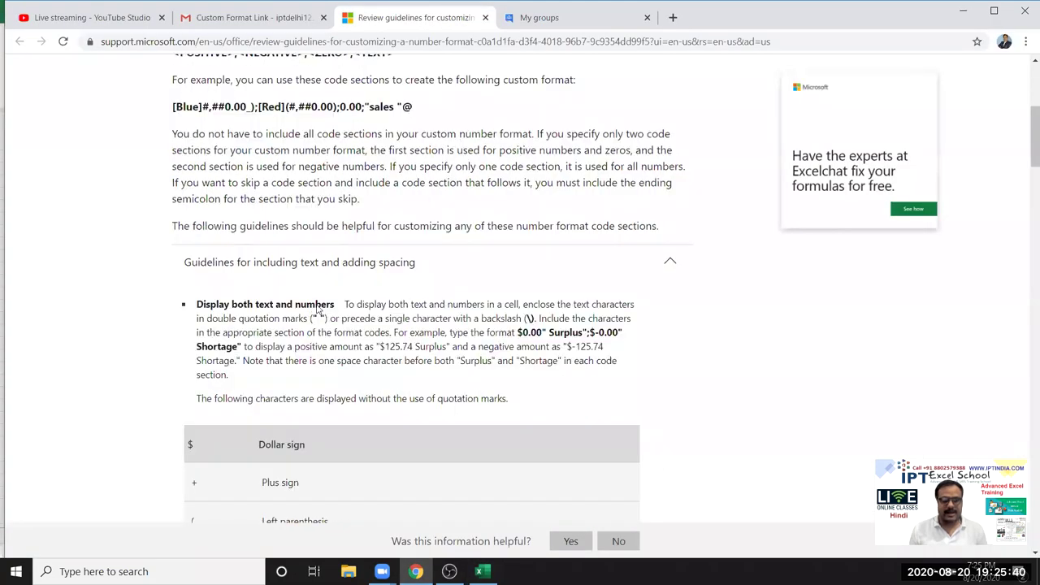
scroll(225, 244, "down", 3)
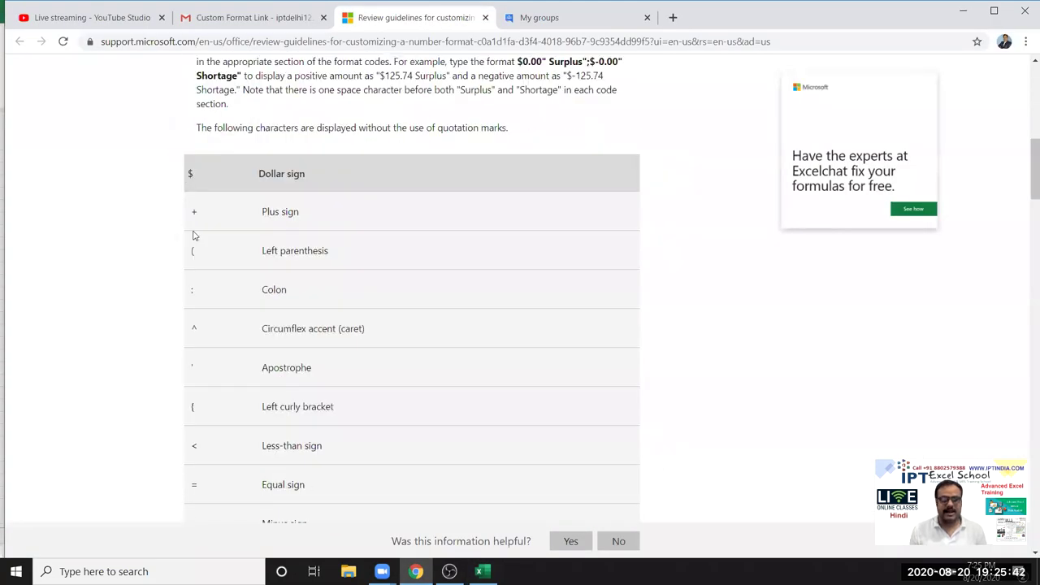
left_click_drag(194, 236, 318, 288)
scroll(318, 290, "down", 6)
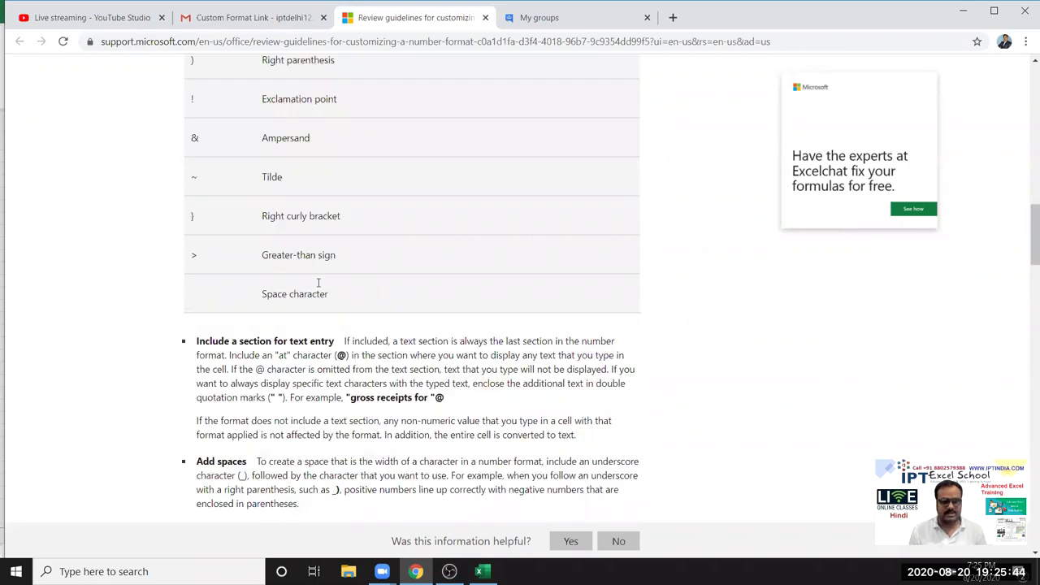
scroll(318, 280, "down", 2)
scroll(446, 130, "down", 1)
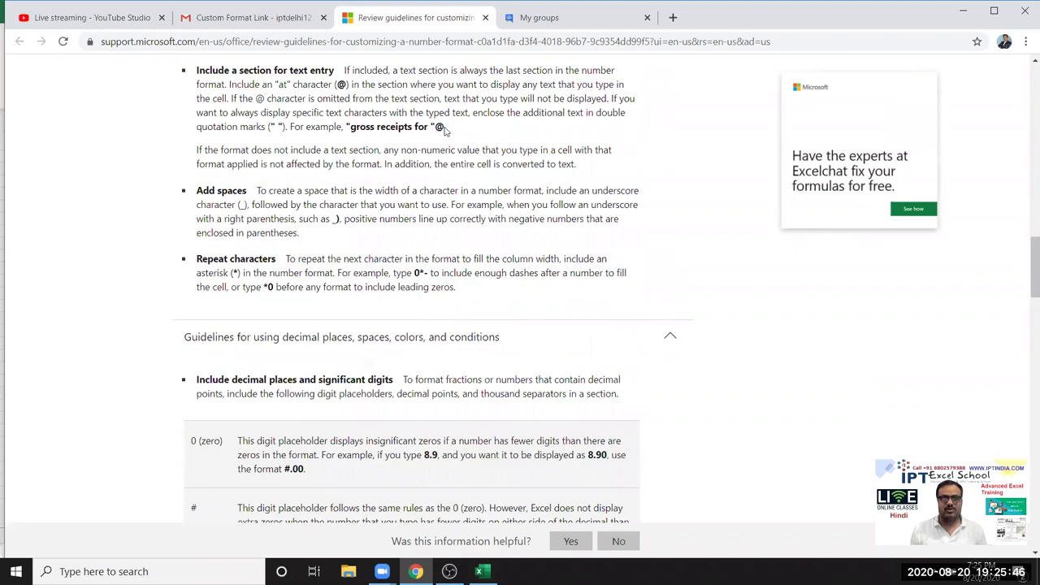
triple_click(436, 139)
key("alt+Tab")
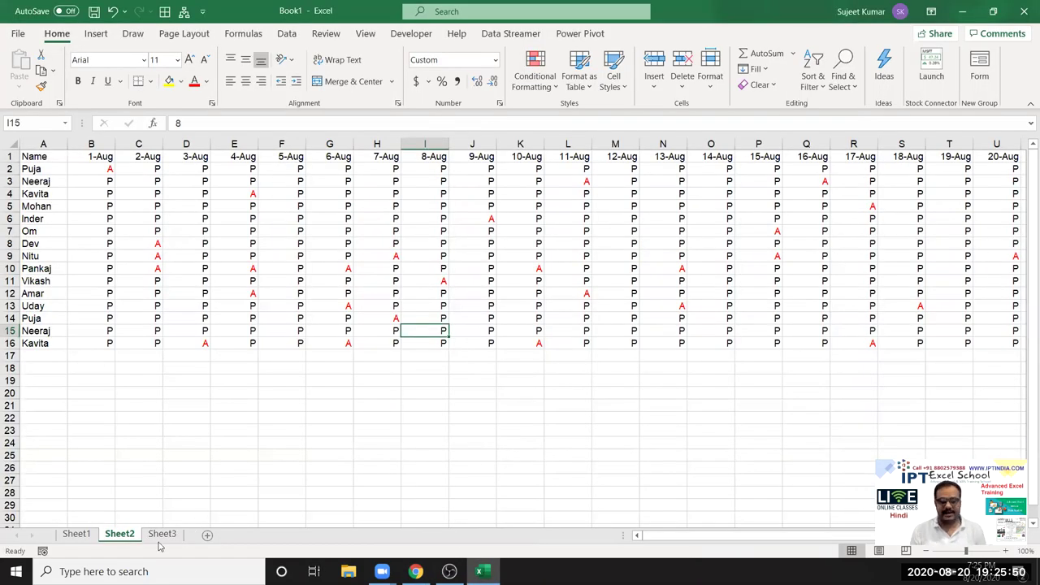
Step: Switch to the empty Sheet3 and enter the heading 'C Name' in A1
left_click(163, 534)
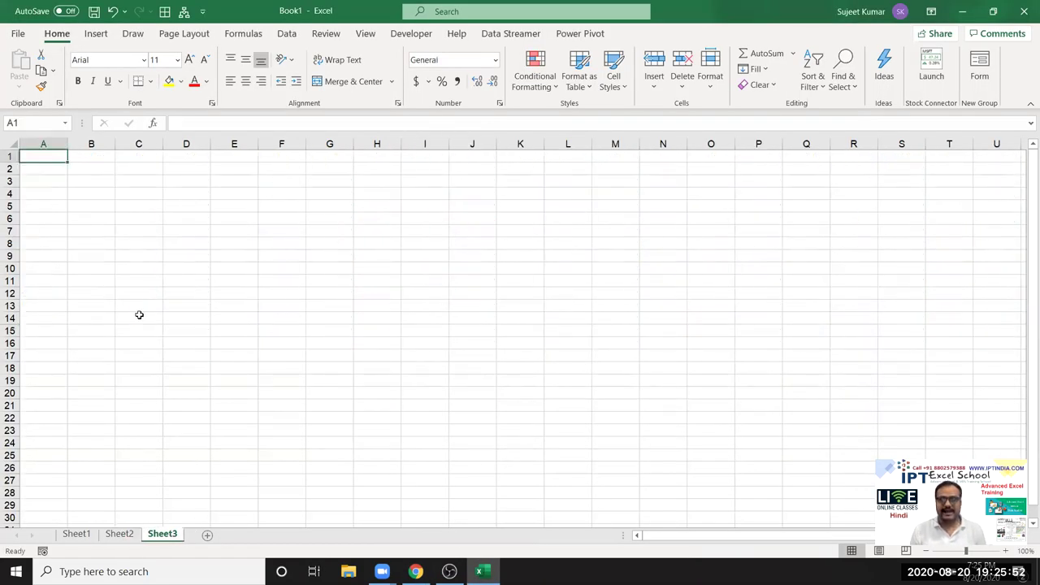
scroll(137, 305, "up", 5)
scroll(154, 276, "up", 4)
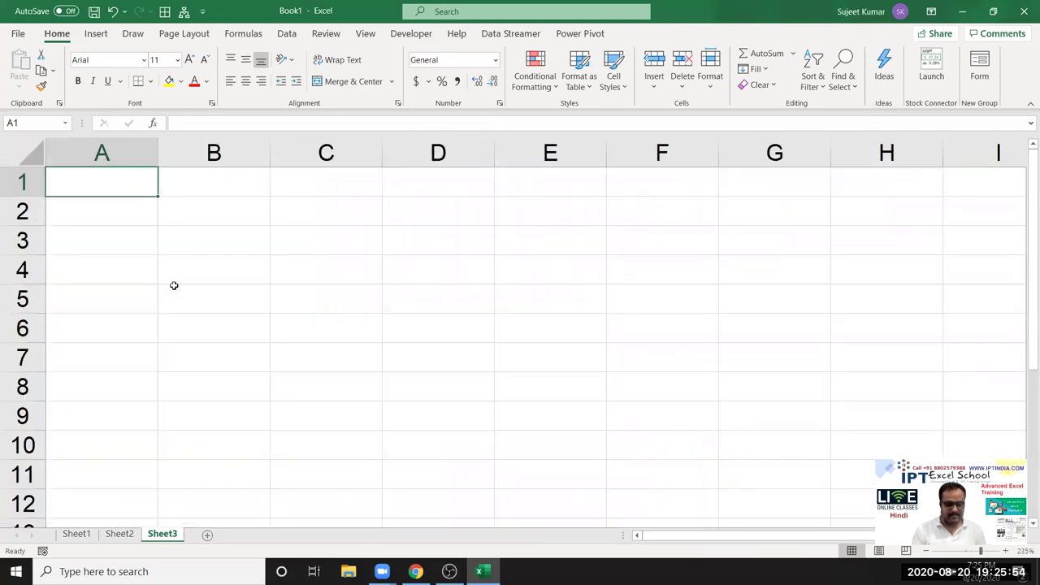
type("C")
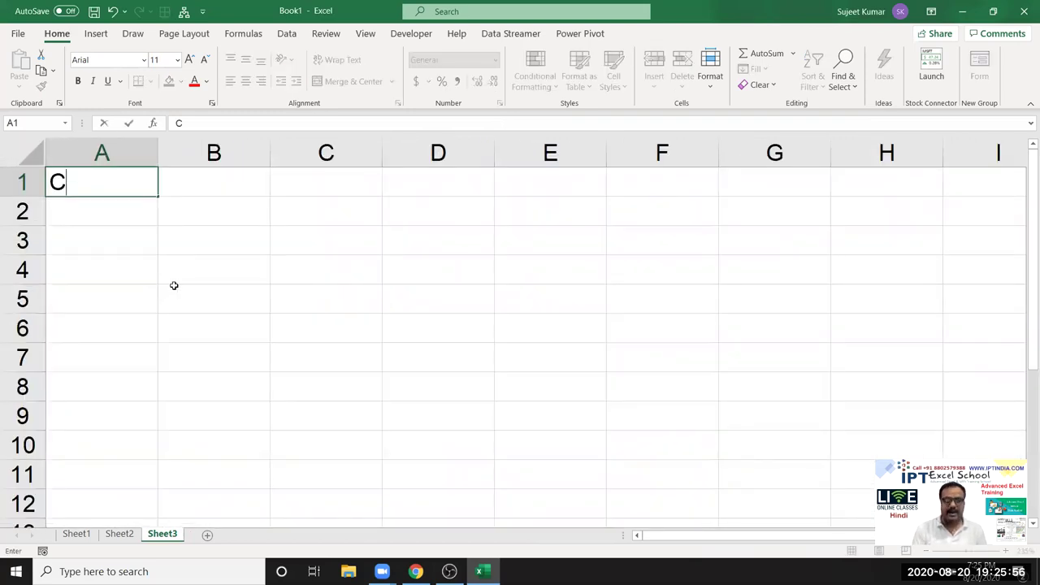
type(" NAme")
key("Return")
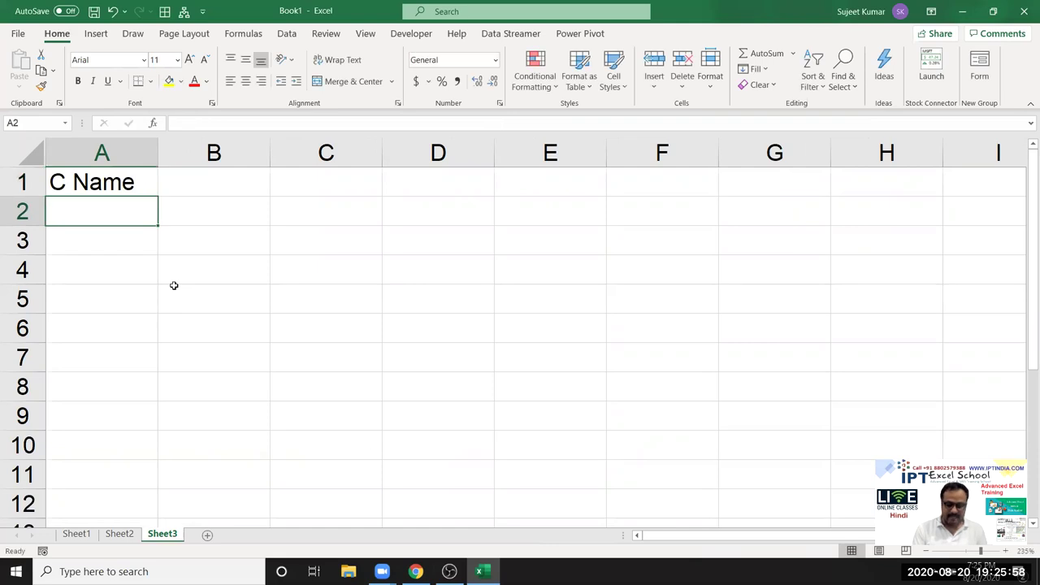
Step: Clear the trial entry in A2 and bring up Format Cells for A2:A7
type("M/S ")
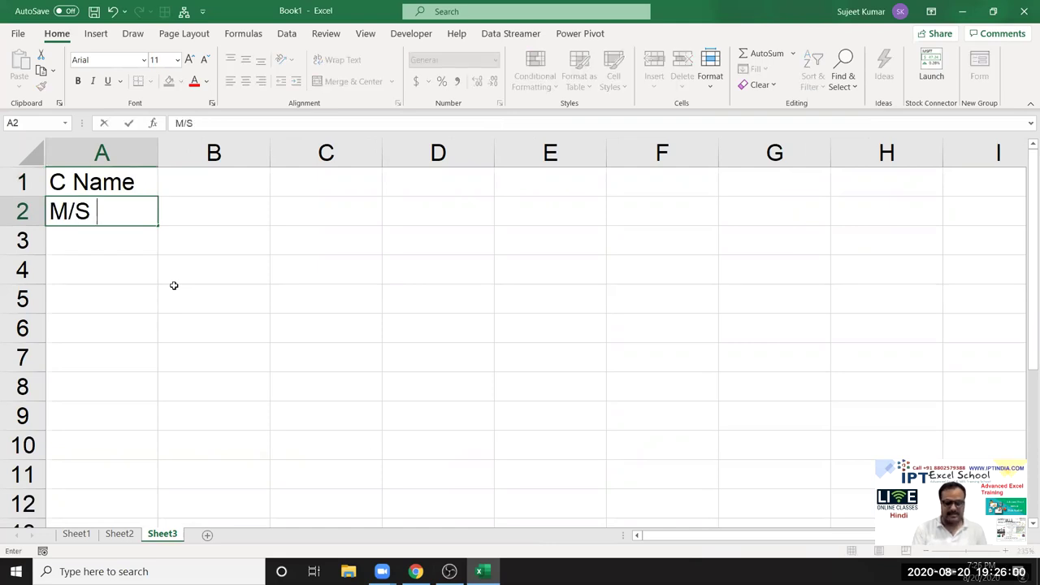
type("IPT")
key("ctrl+Return")
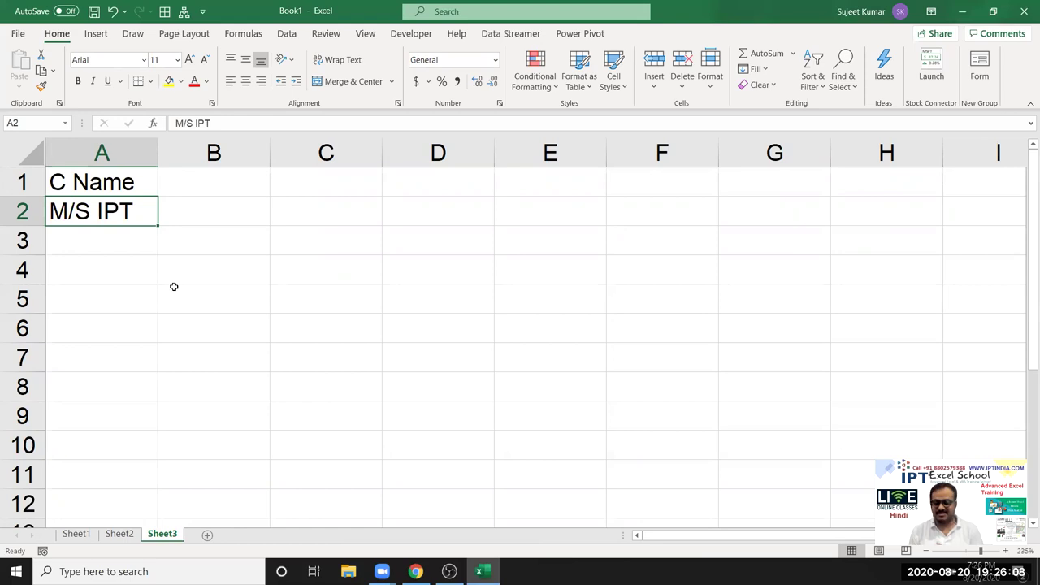
key("Delete")
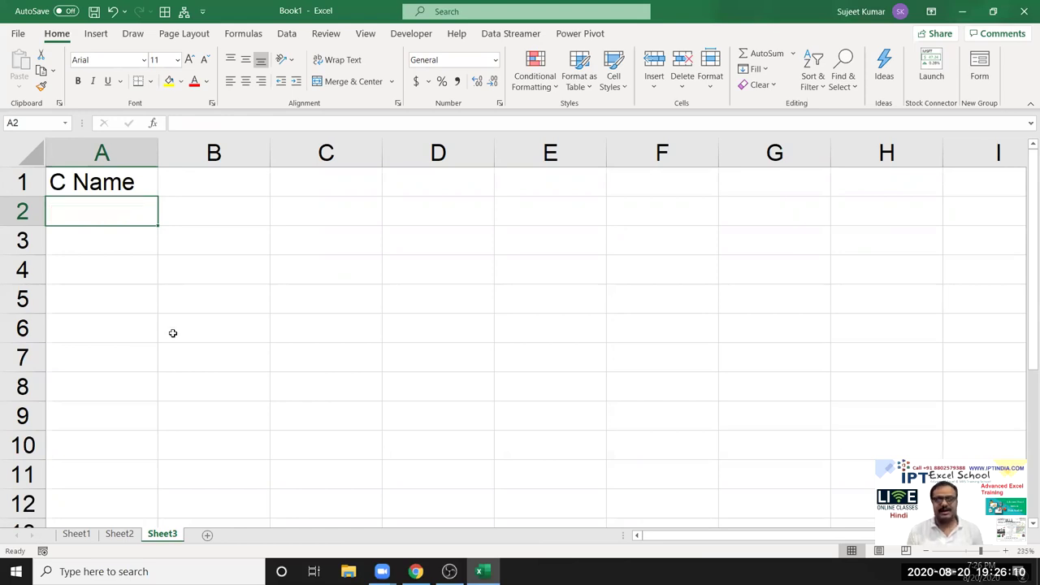
key("shift+Down")
key("shift+Down")
key("shift+Down")
key("ctrl+1")
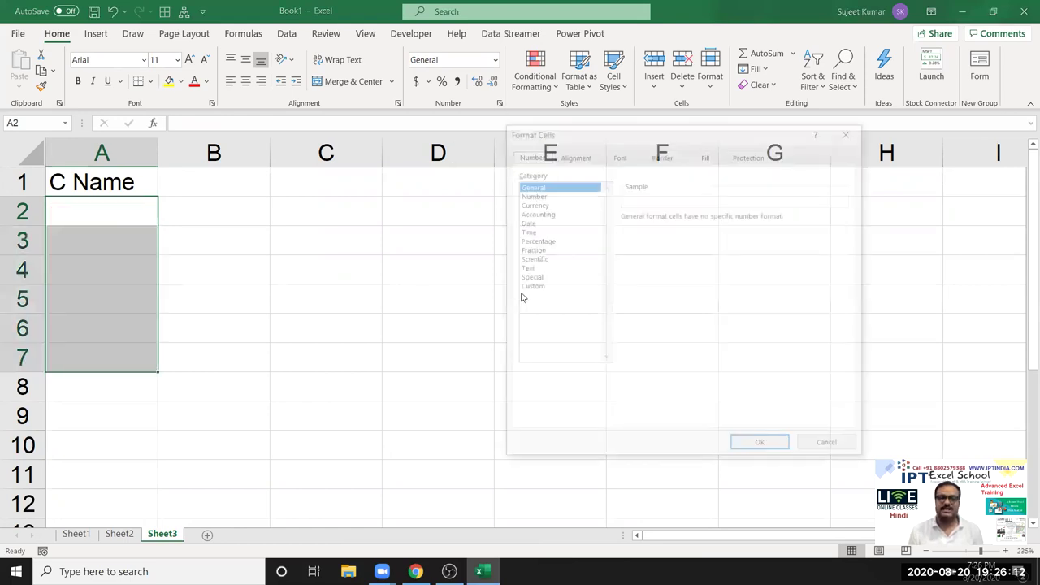
Step: Apply the custom format "M/S" @ to A2:A7
left_click(525, 290)
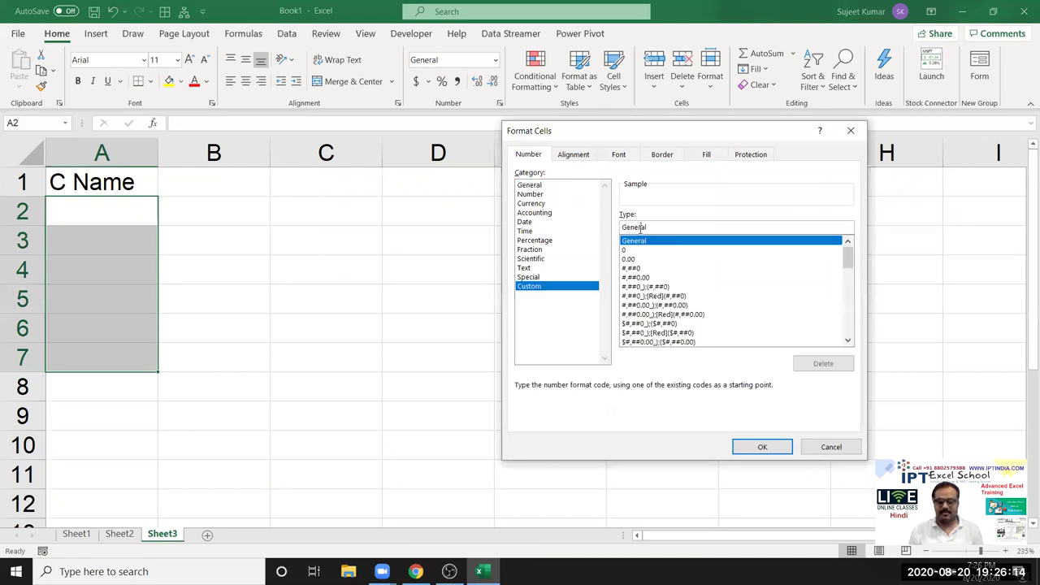
double_click(642, 226)
type("\"")
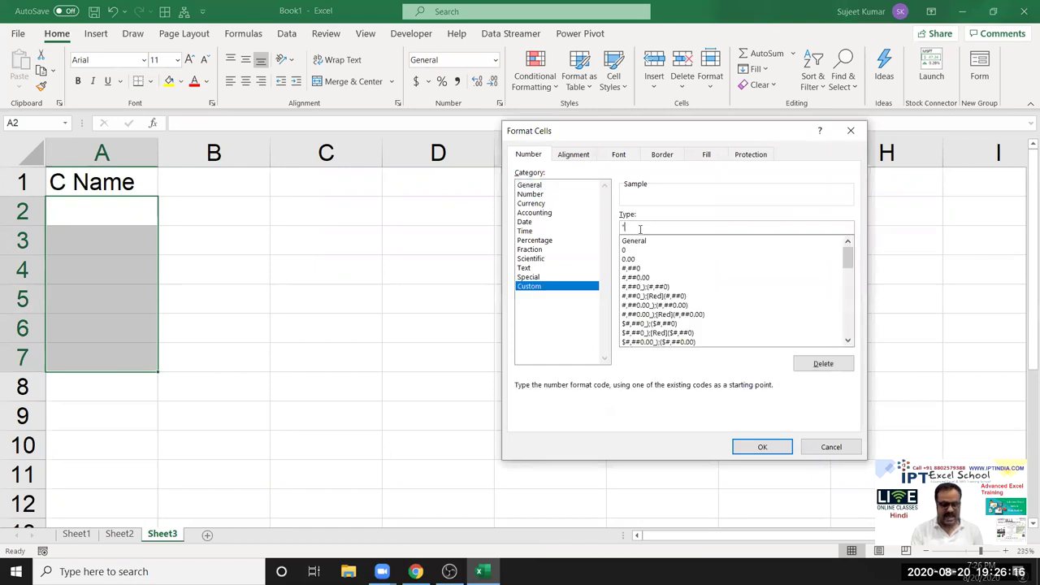
type("M/S\" @")
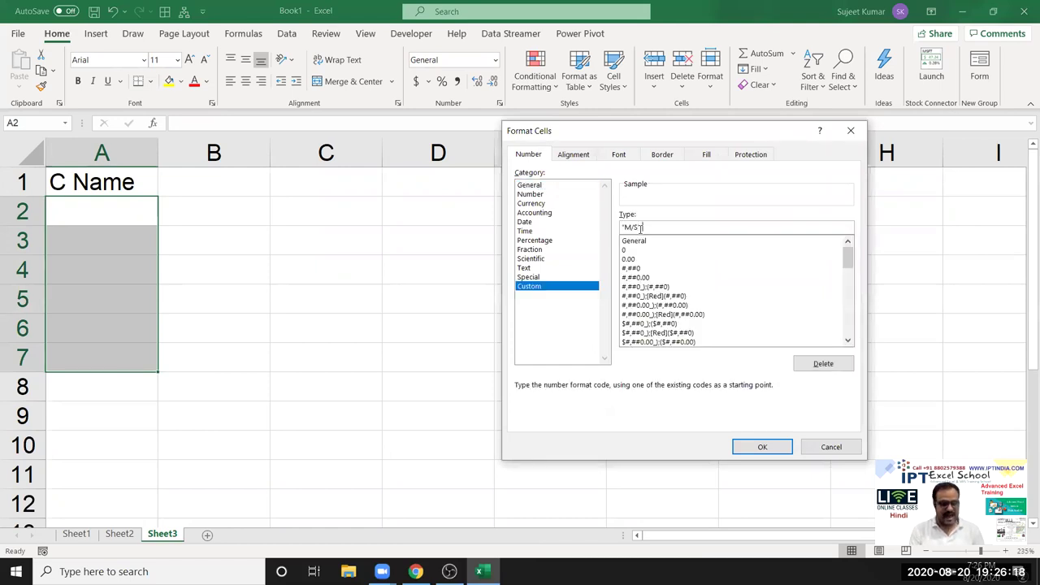
left_click(761, 447)
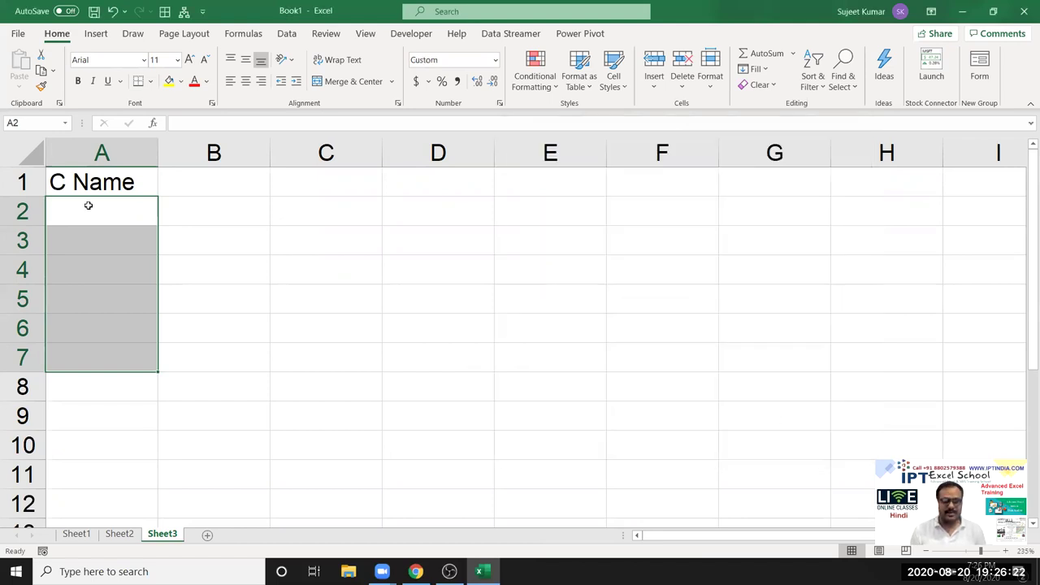
Step: Enter IPT in A2 and ACTI in A3, shown as M/S IPT and M/S ACTI
left_click(90, 206)
type("IPT")
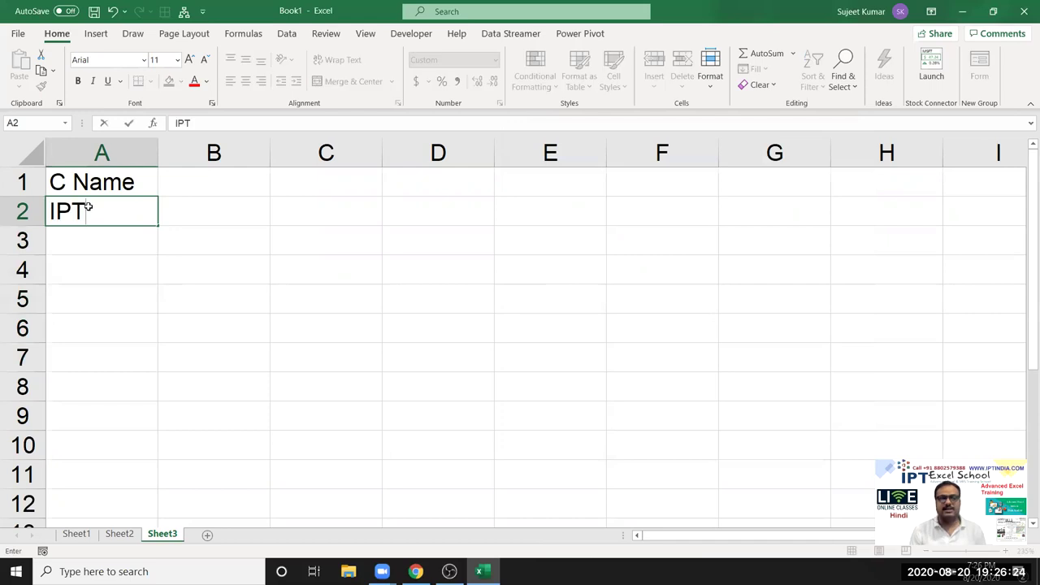
key("Return")
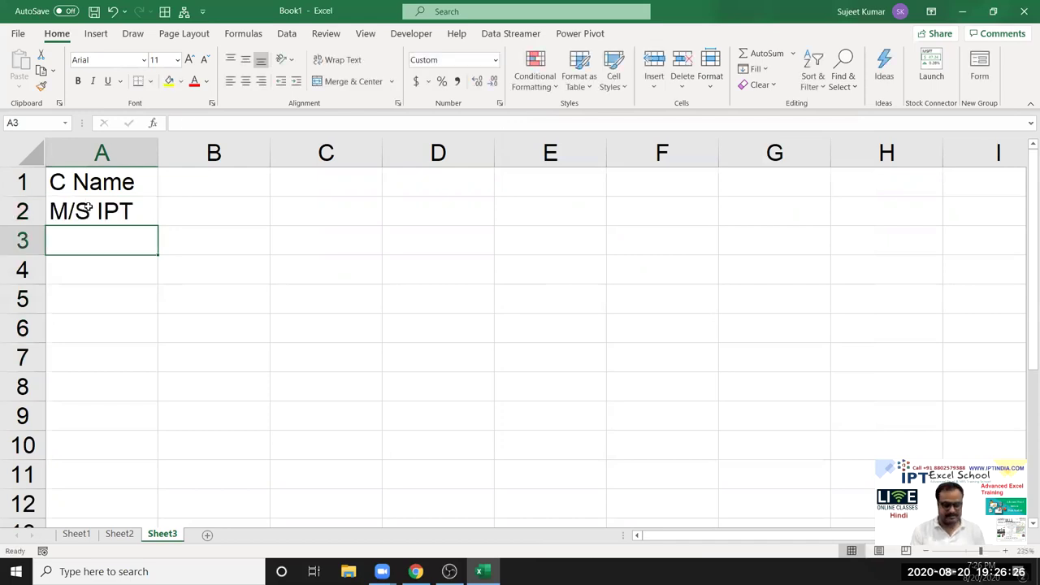
type("ACTI")
key("Return")
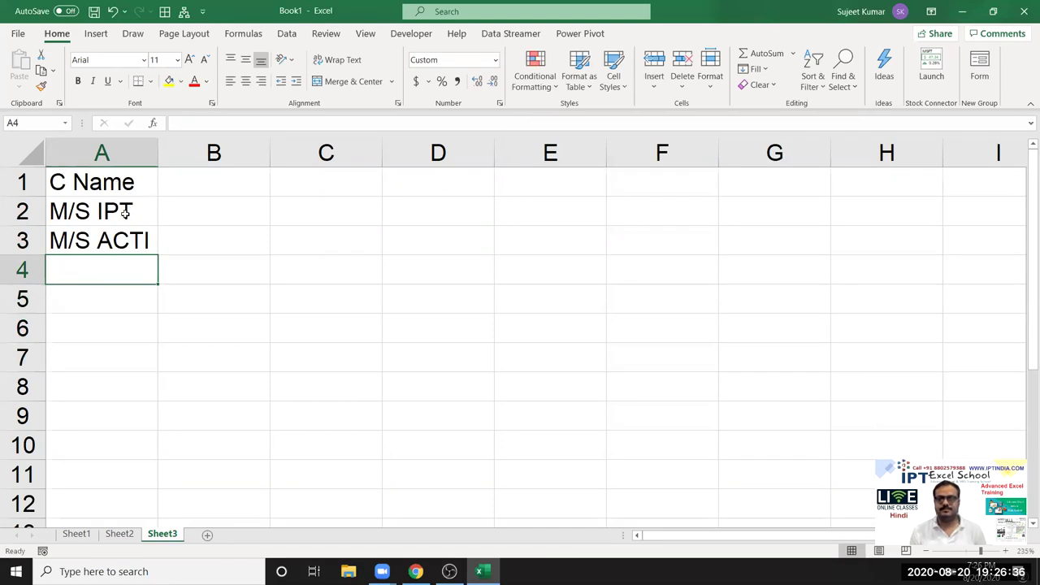
left_click(126, 239)
Step: Confirm A2 stores only IPT, then add the heading 'Address' in B1
left_click(176, 190)
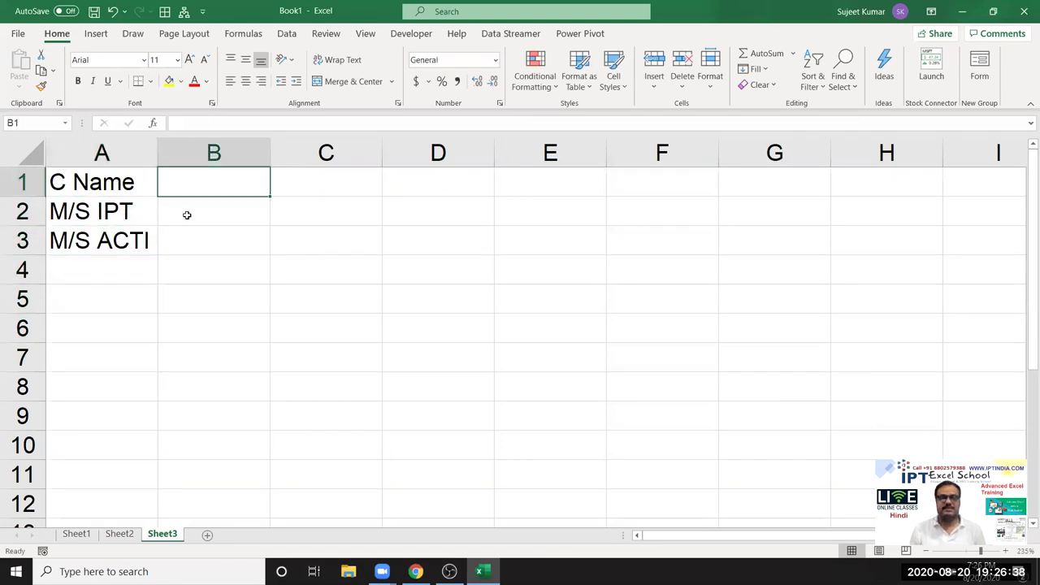
left_click(182, 234)
left_click(126, 238)
left_click(111, 204)
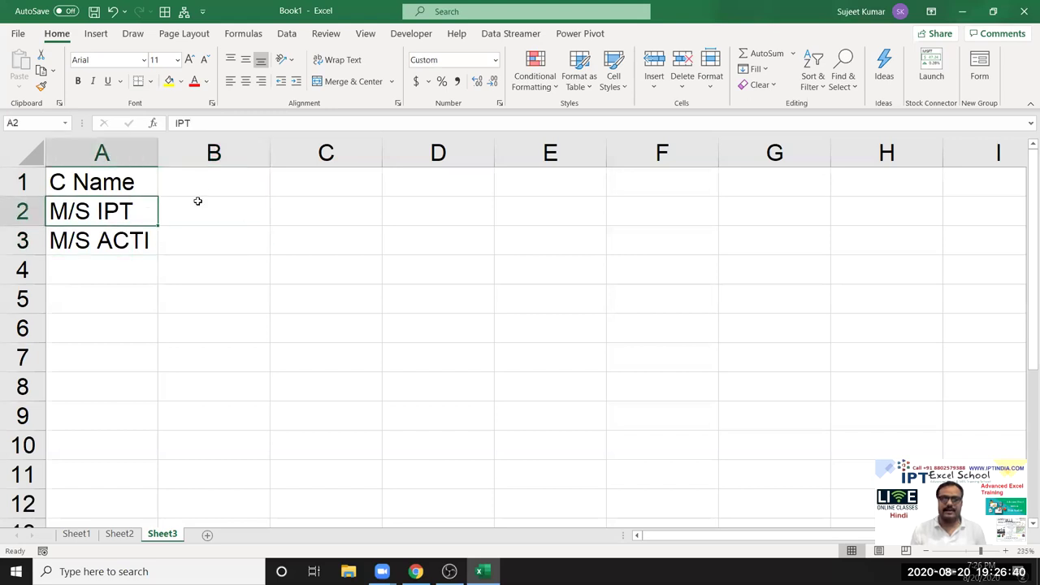
left_click(199, 187)
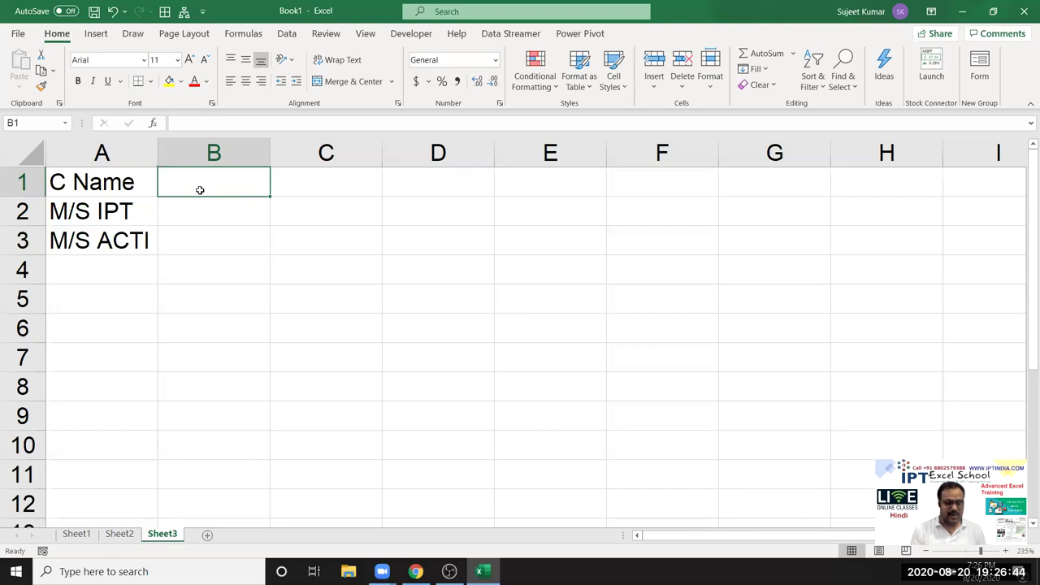
type("Address")
key("Return")
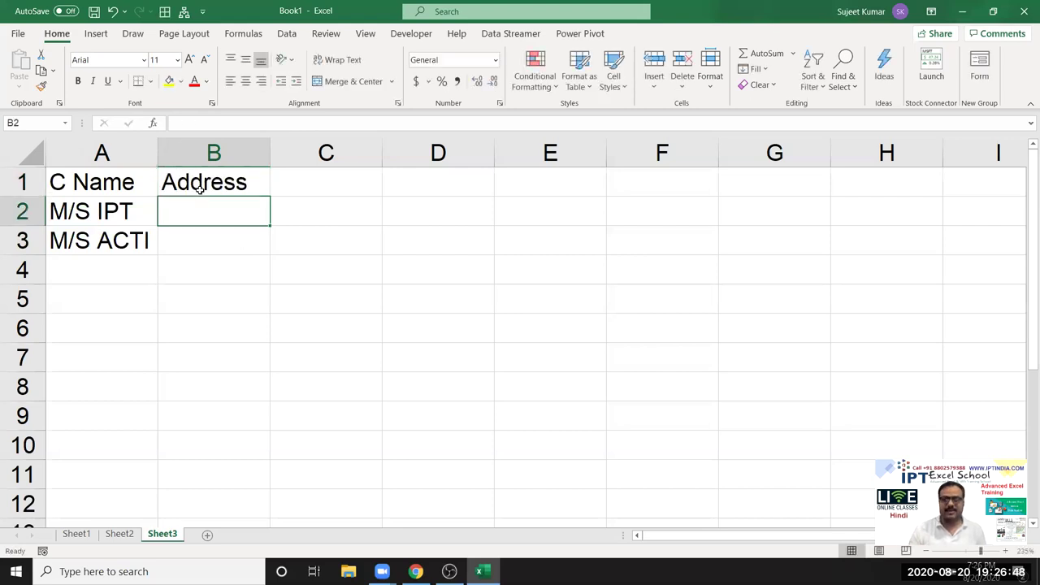
Step: Give B2:B7 the custom format @ "New Delhi -110062"
left_click(211, 352, "shift")
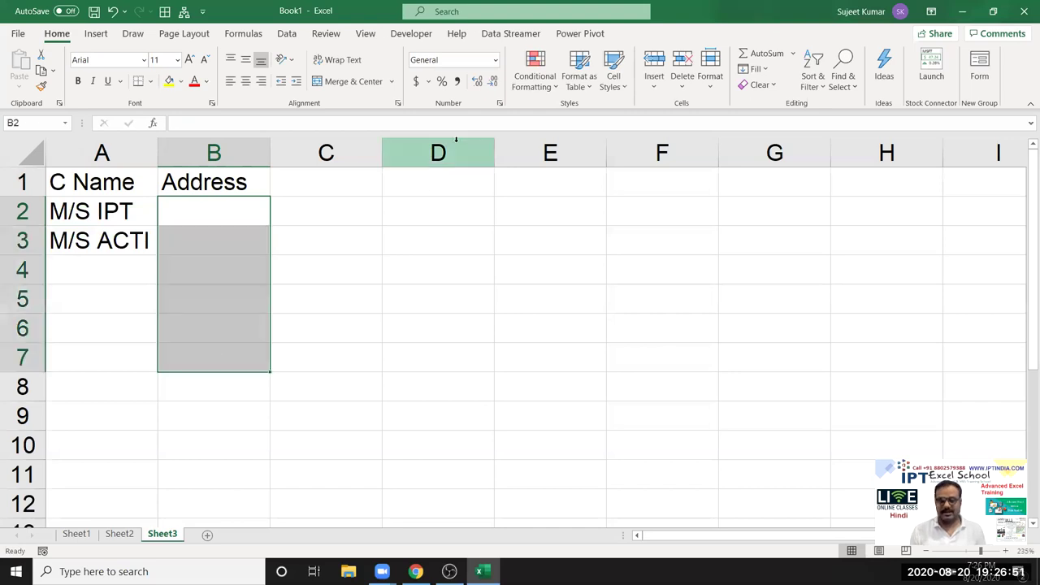
left_click(499, 103)
left_click(539, 278)
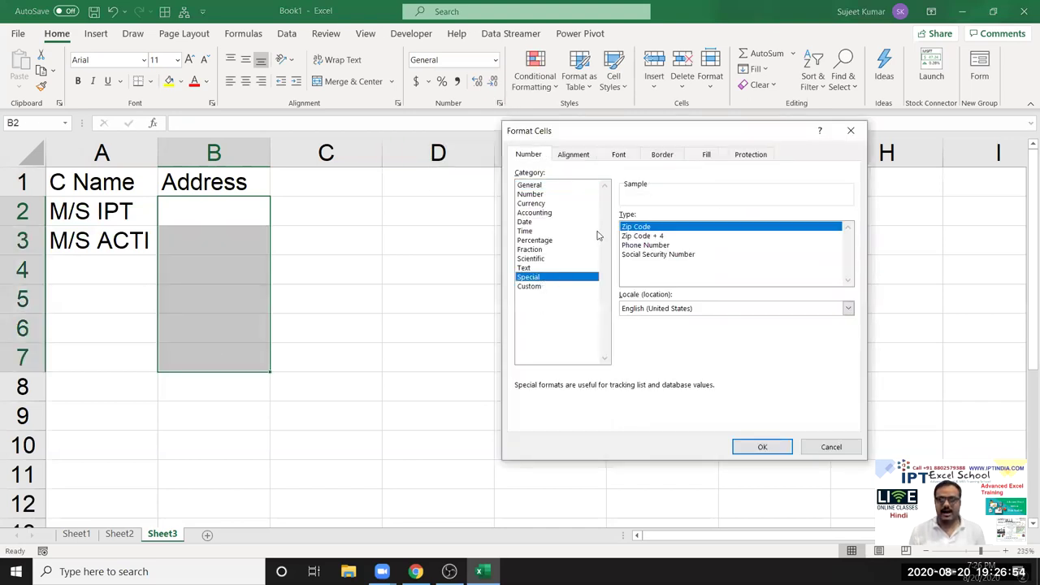
left_click(540, 287)
left_click(633, 227)
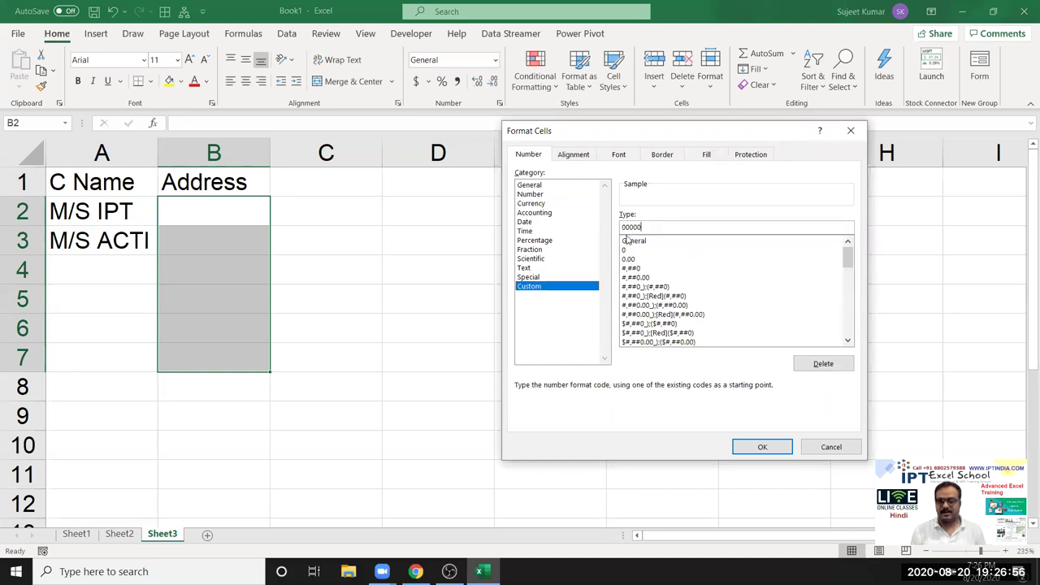
double_click(625, 226)
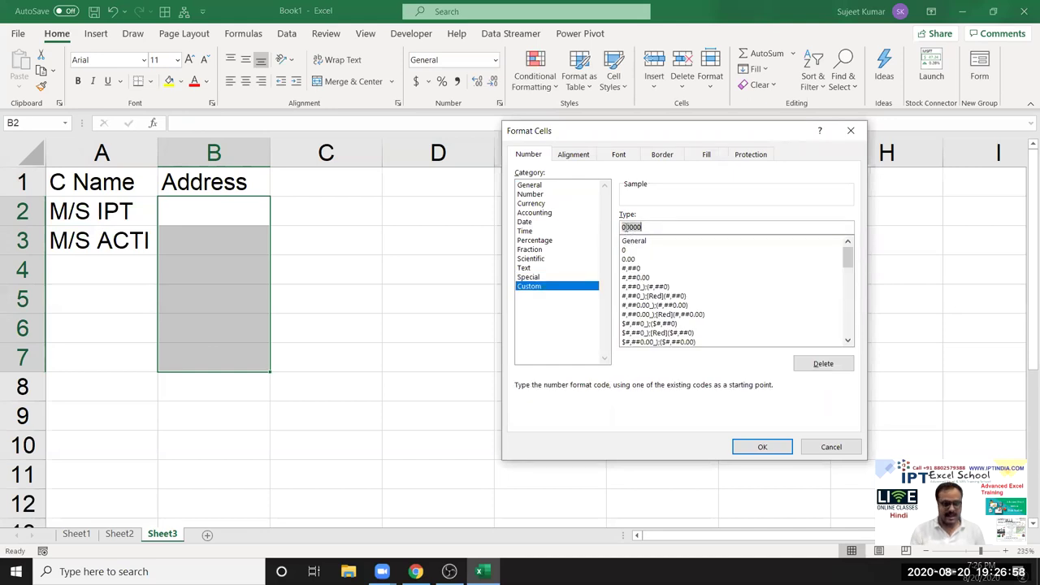
type("@ ")
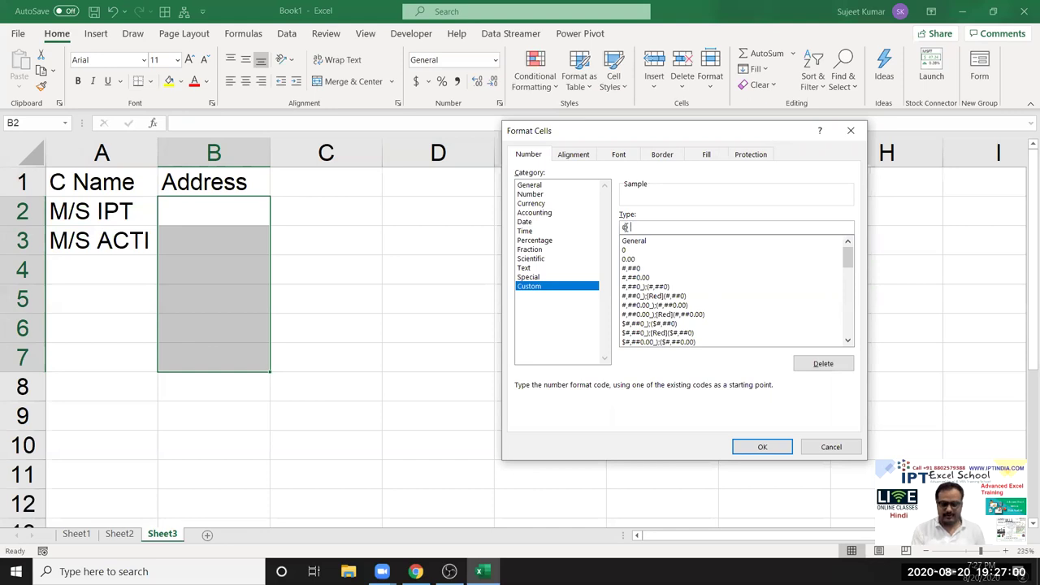
type("\"New Delhi -110062")
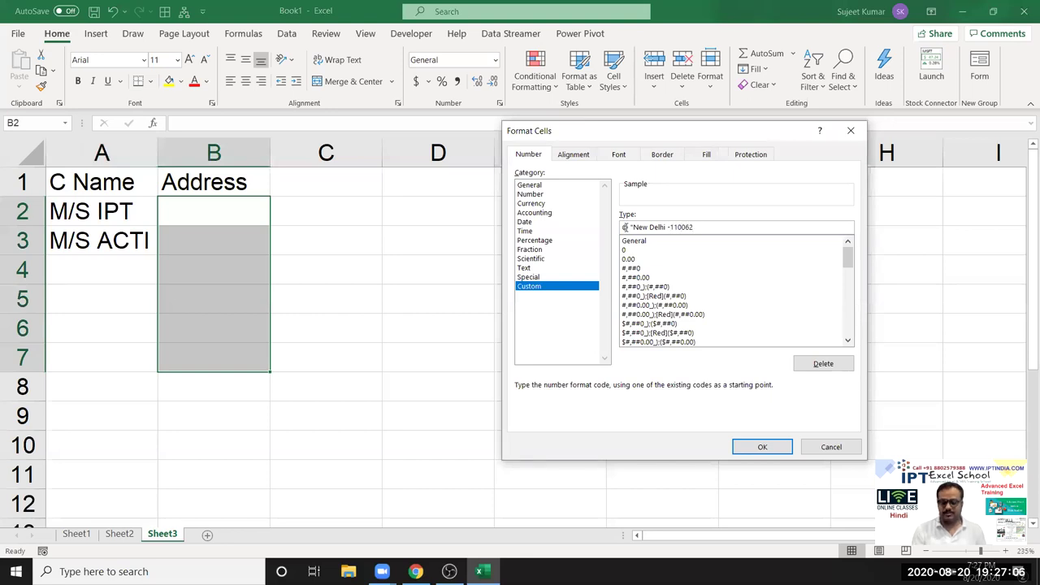
key("Return")
Step: Enter the two customer street addresses in B2 and B3, each displayed with the New Delhi -110062 suffix
key("Down")
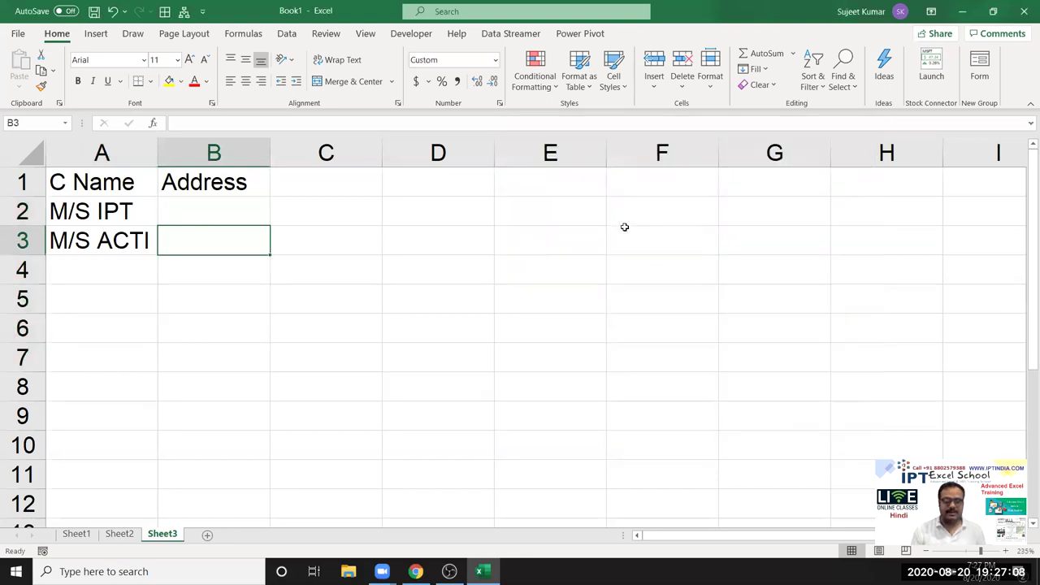
key("Up")
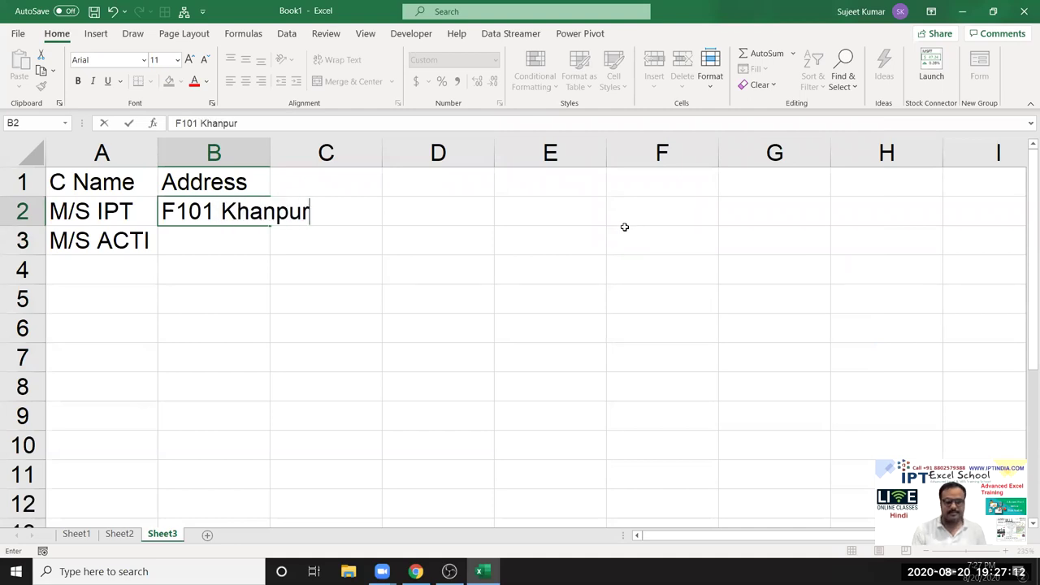
key("Return")
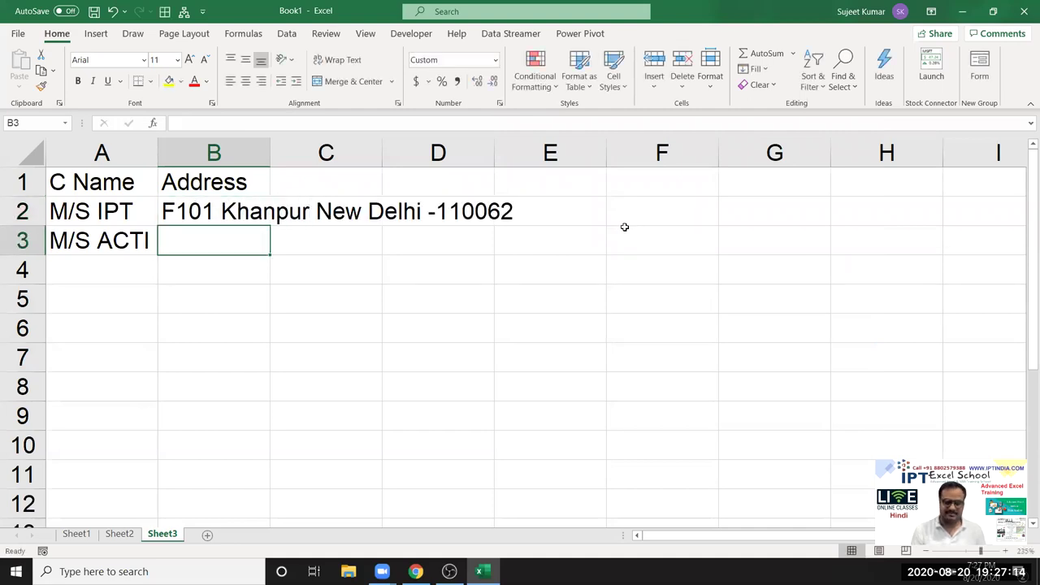
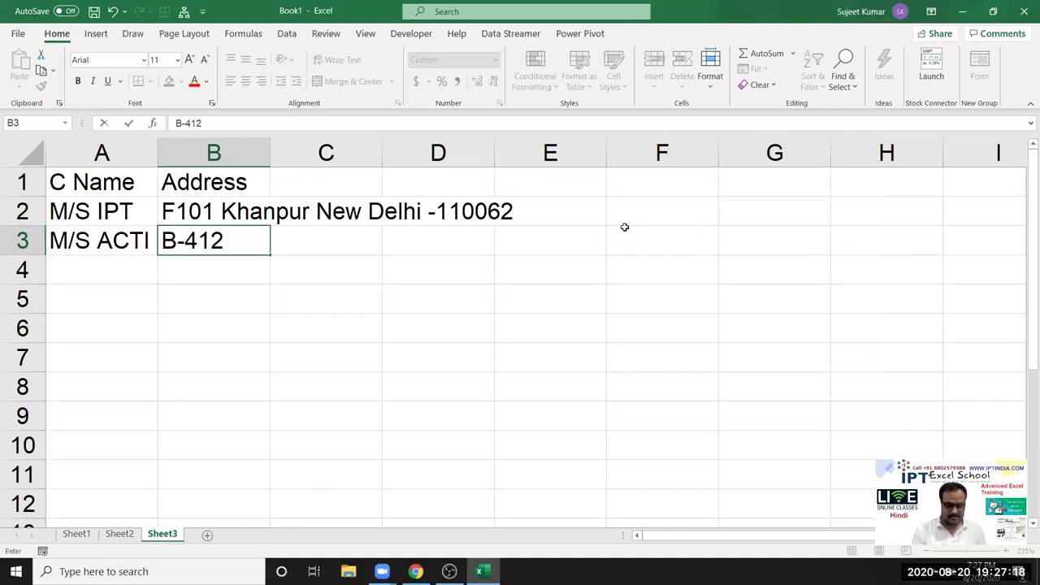
key("Return")
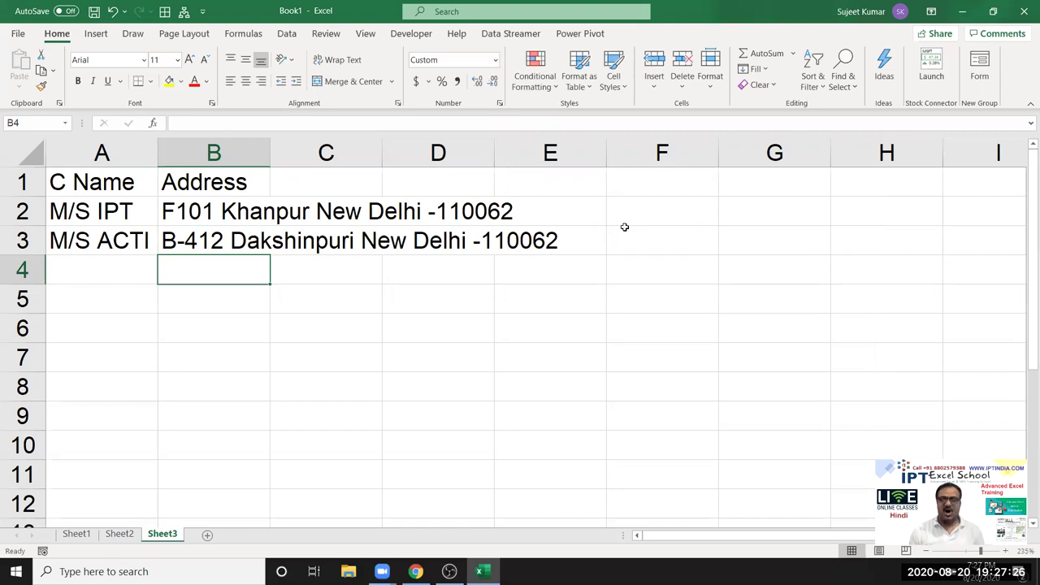
scroll(626, 325, "down", 3)
scroll(610, 316, "up", 3)
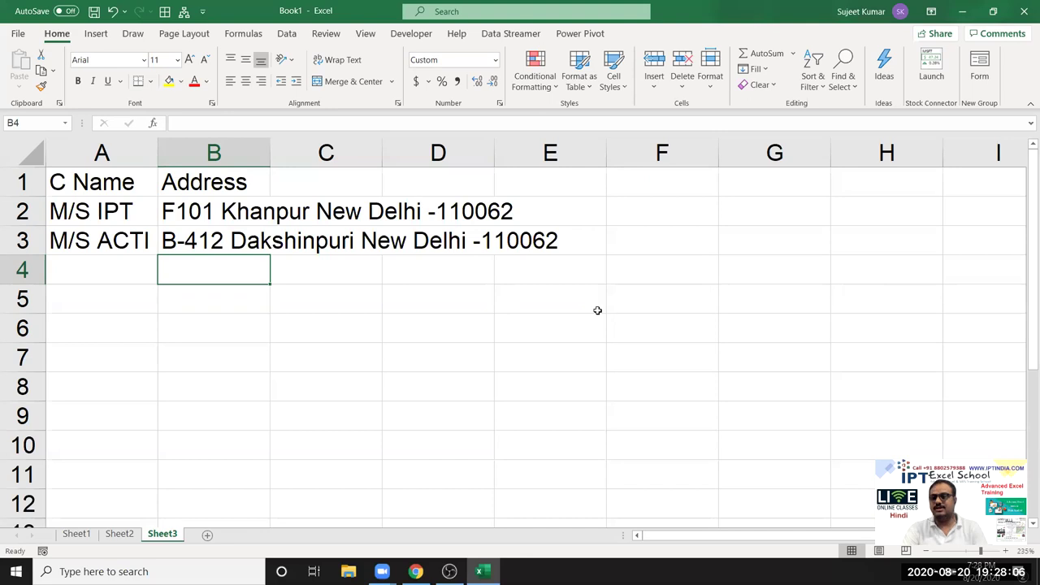
scroll(597, 310, "down", 2)
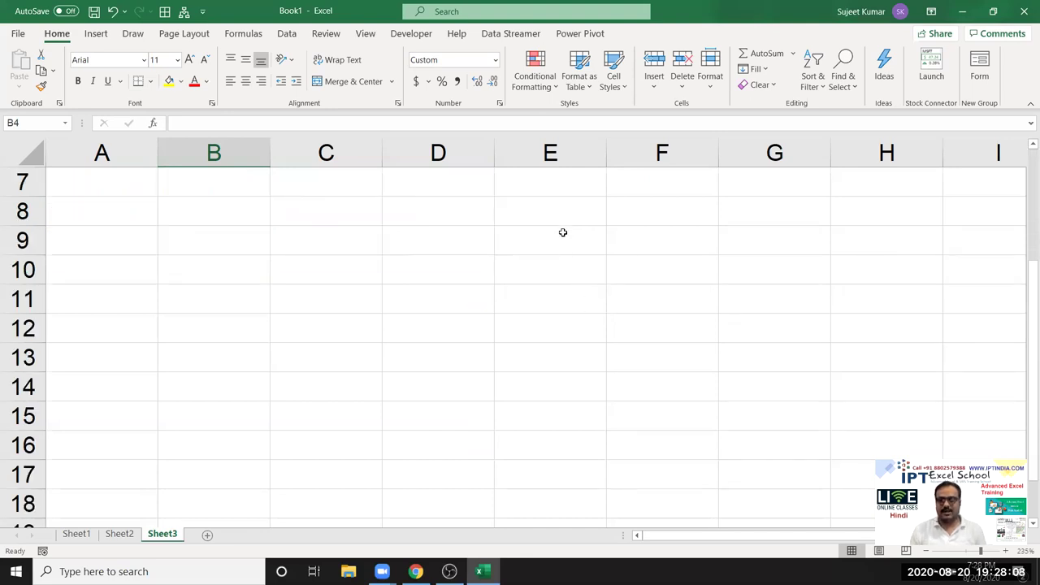
Step: Replace the first entry '5000 ****' in E9 with '5000 so it is stored as text
left_click(561, 233)
type("500")
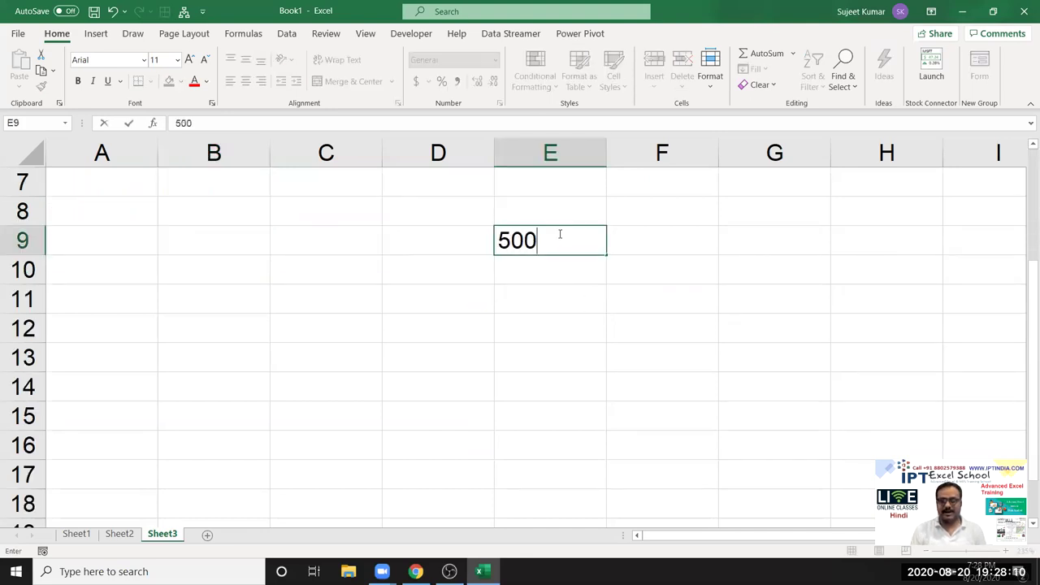
type("0 ")
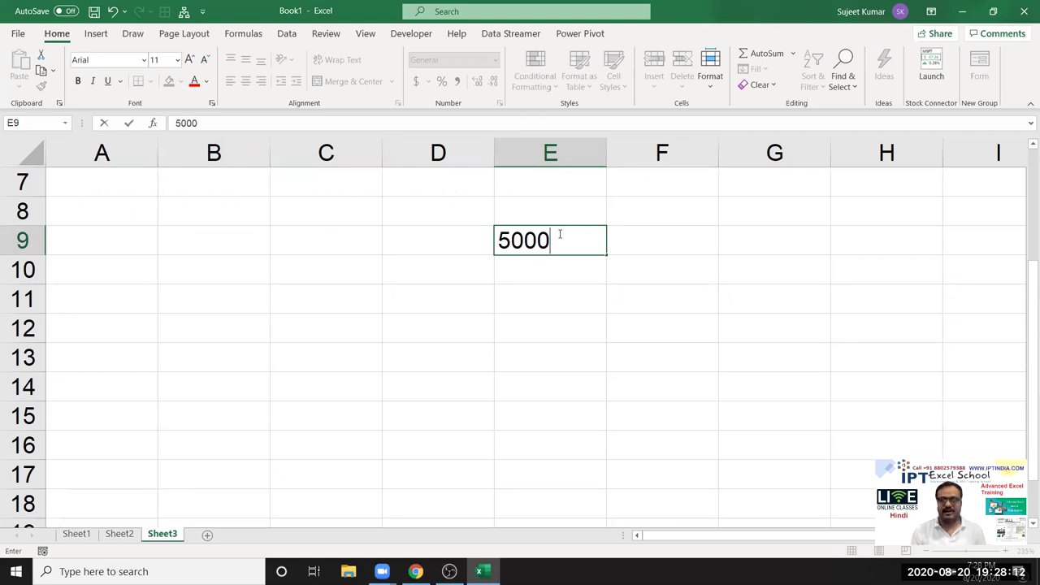
type("****")
key("Return")
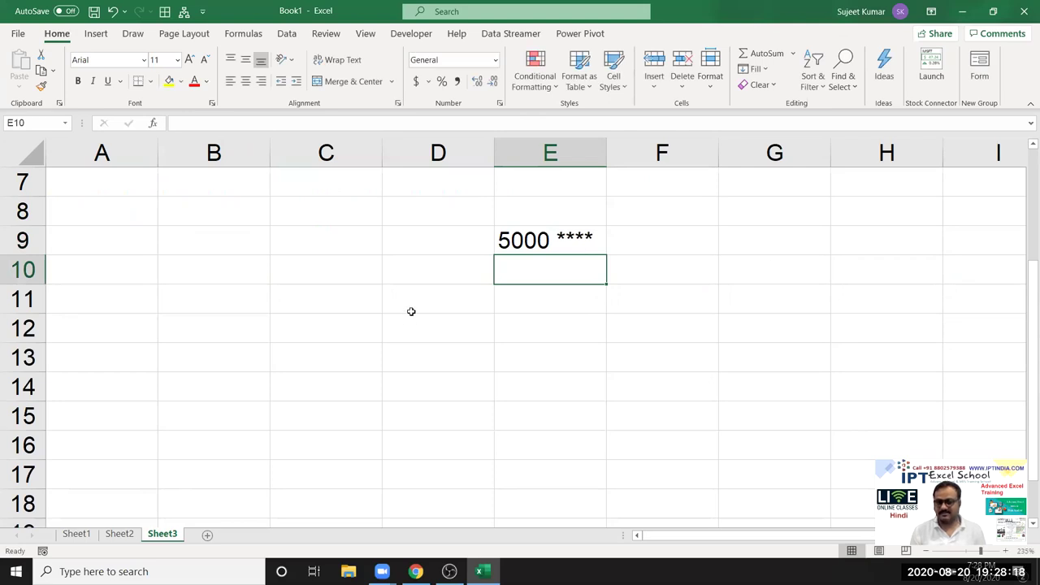
key("Up")
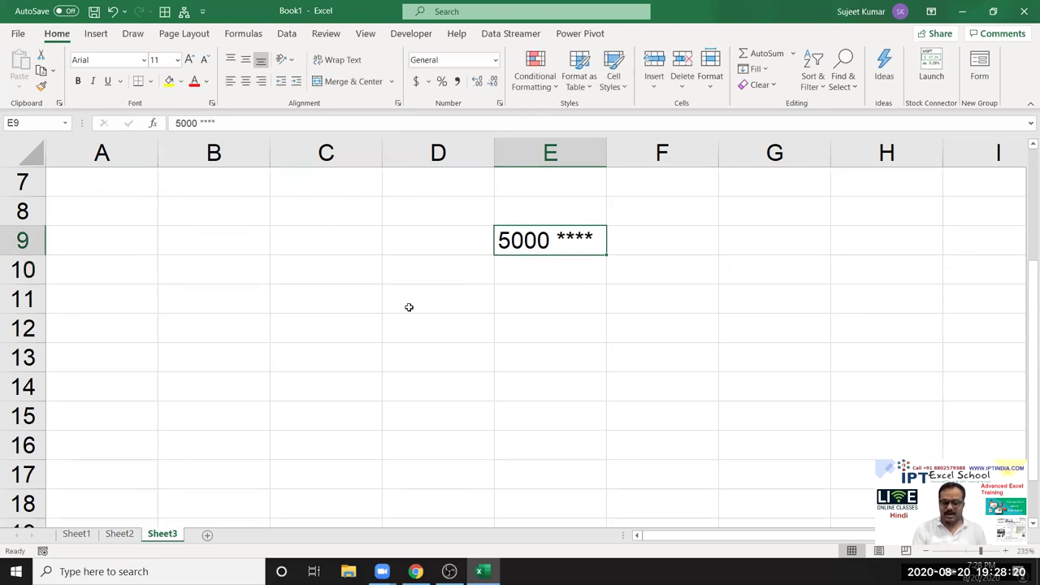
key("Delete")
type("'5000")
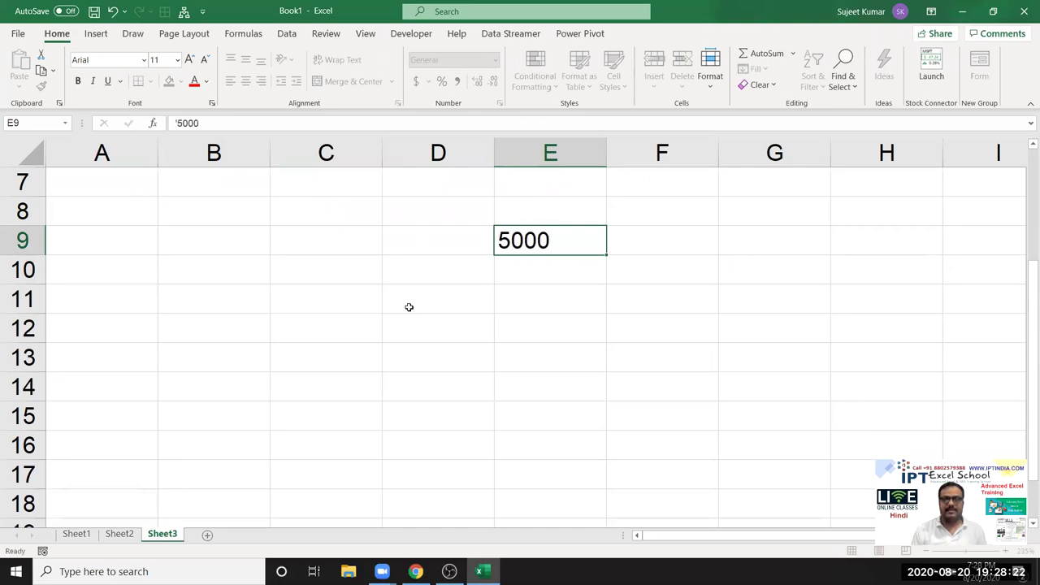
key("Return")
key("Up")
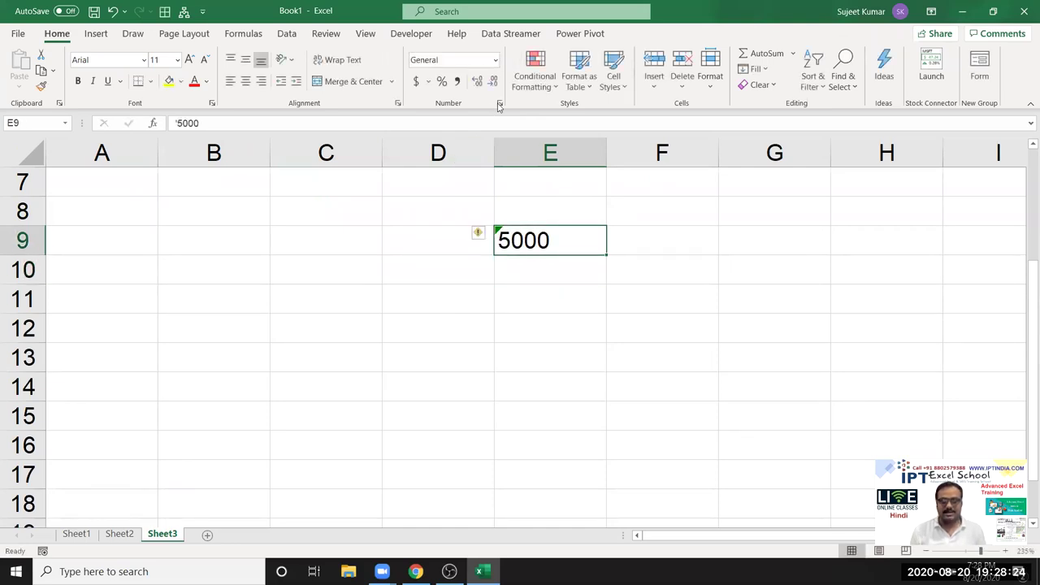
Step: Give E9 the custom format @* as a first fill attempt
left_click(500, 103)
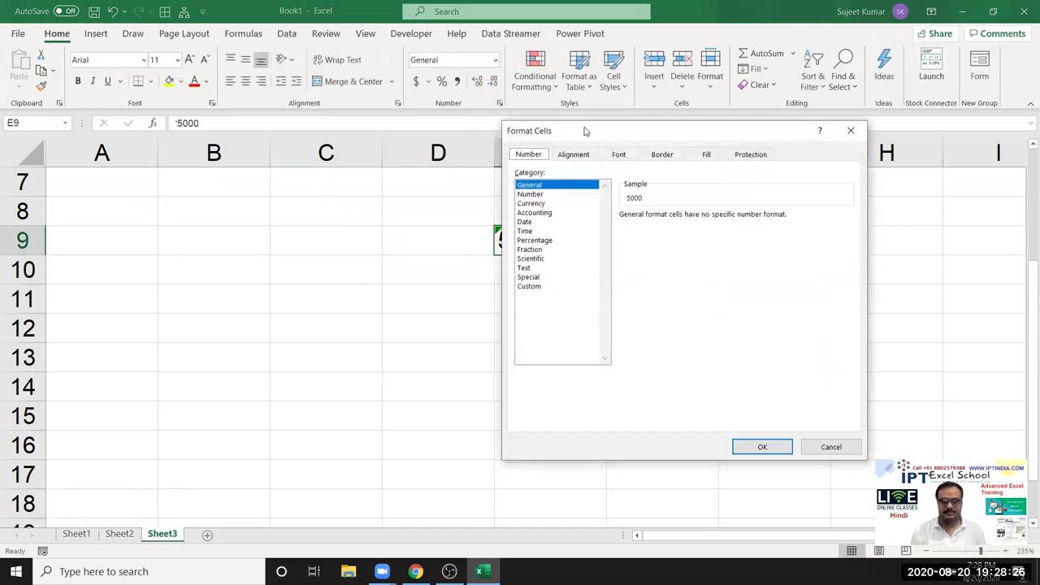
left_click_drag(585, 131, 194, 154)
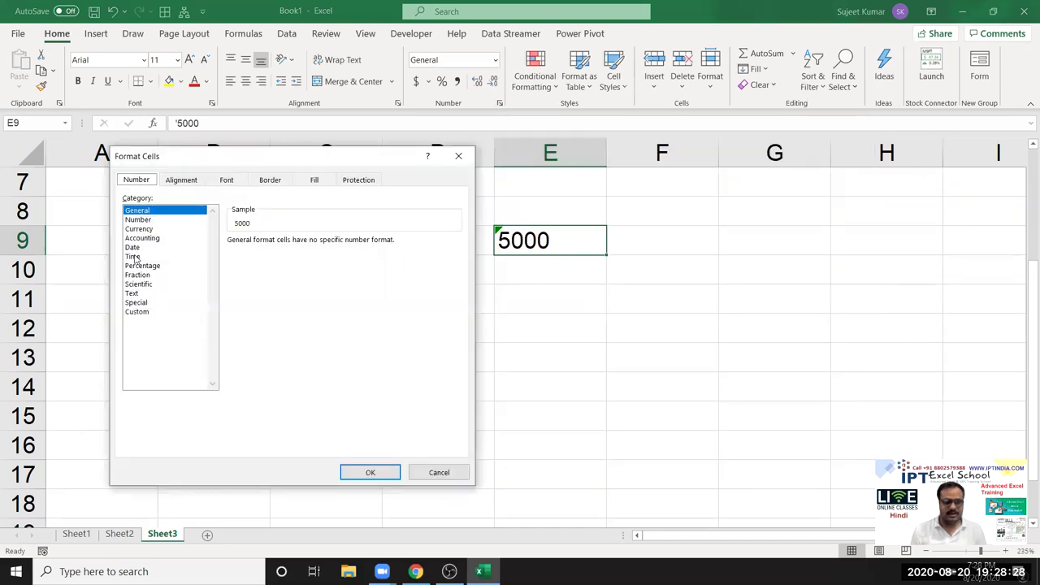
left_click(139, 257)
left_click(137, 247)
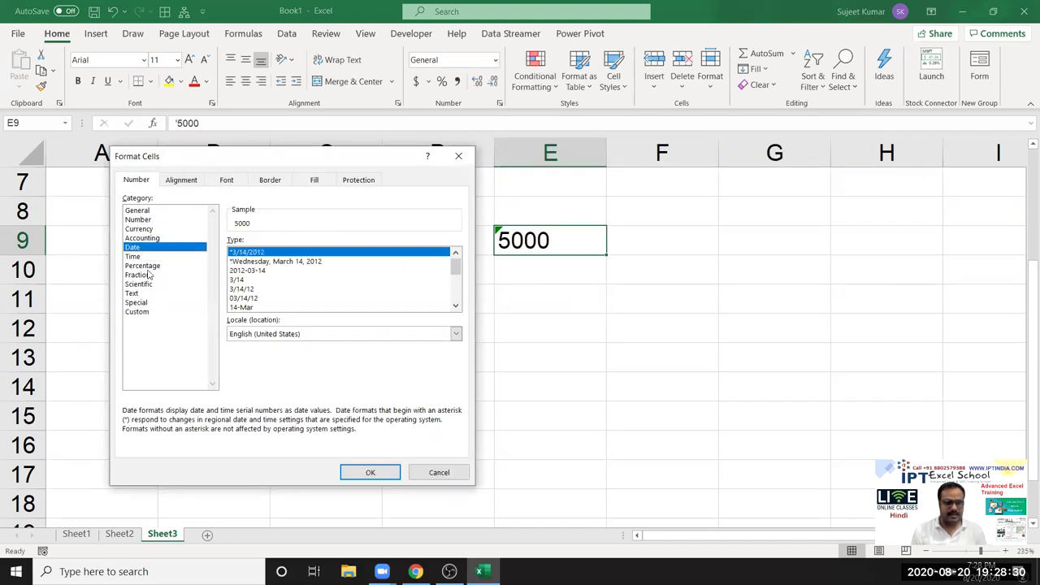
left_click(137, 312)
double_click(231, 252)
type("@")
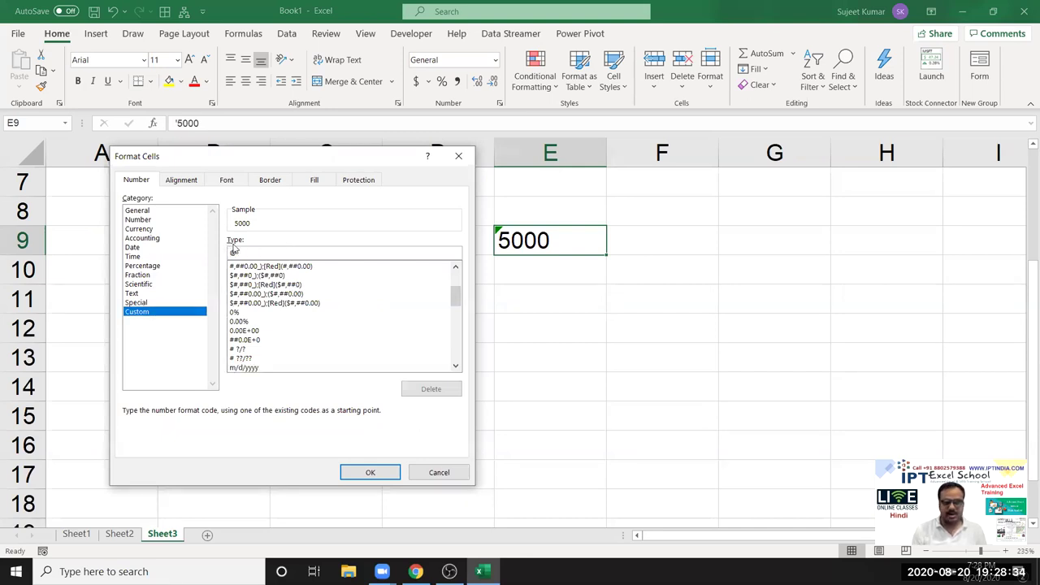
type("*")
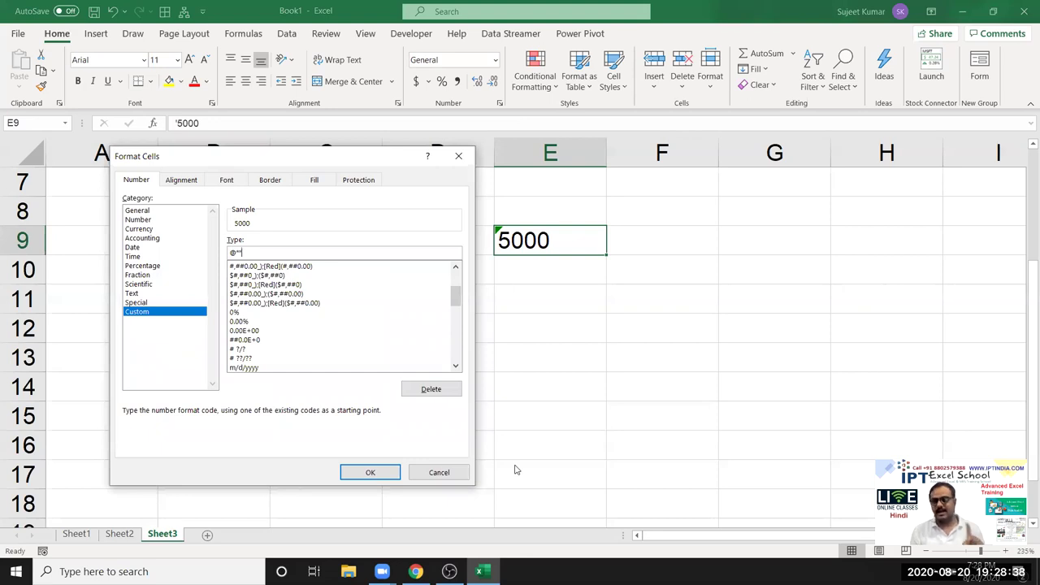
key("Return")
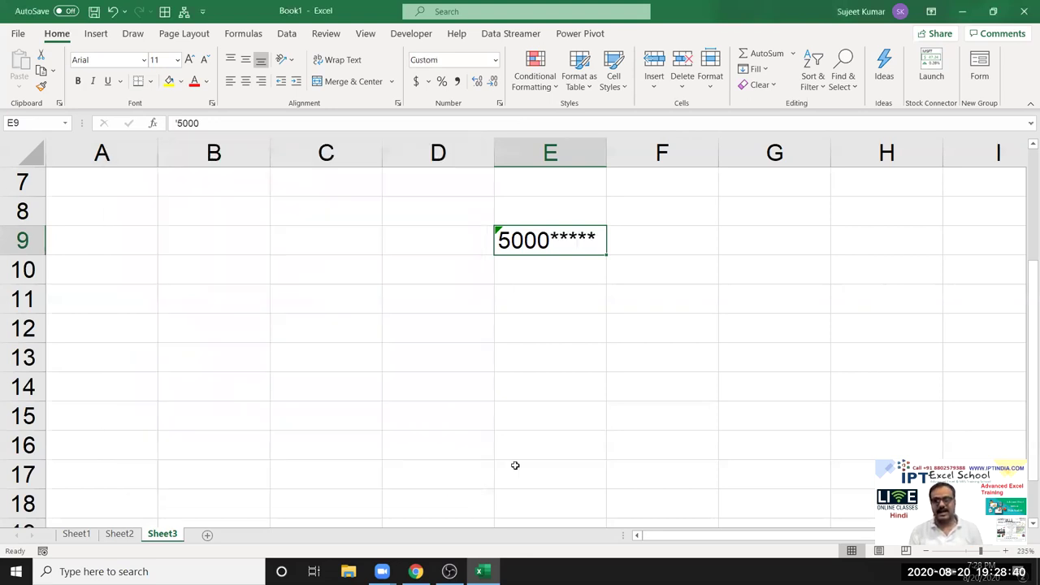
Step: Change E9's format to @*# so the text is padded with # characters, then recheck it
left_click(498, 103)
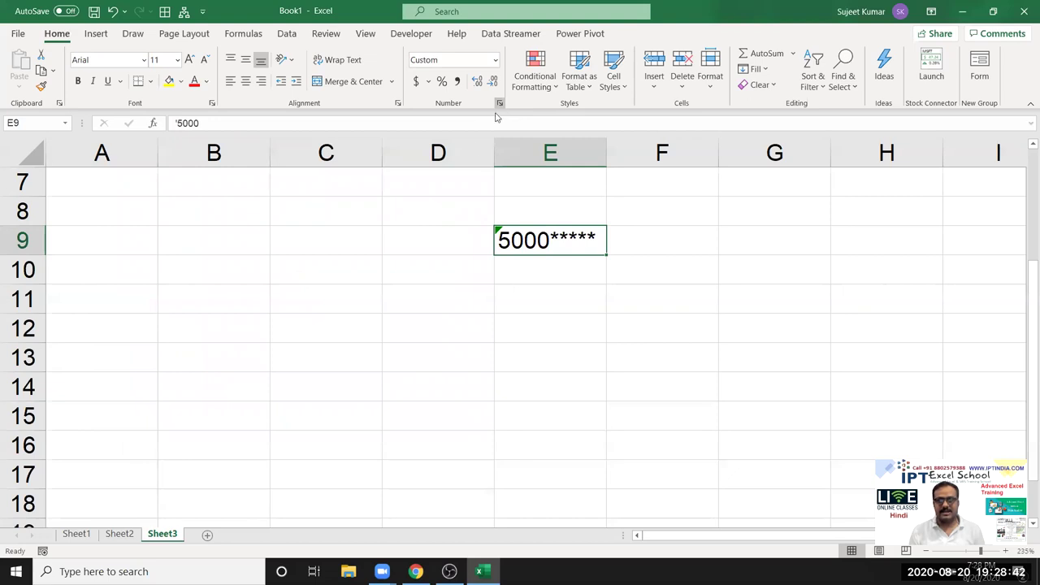
left_click(277, 253)
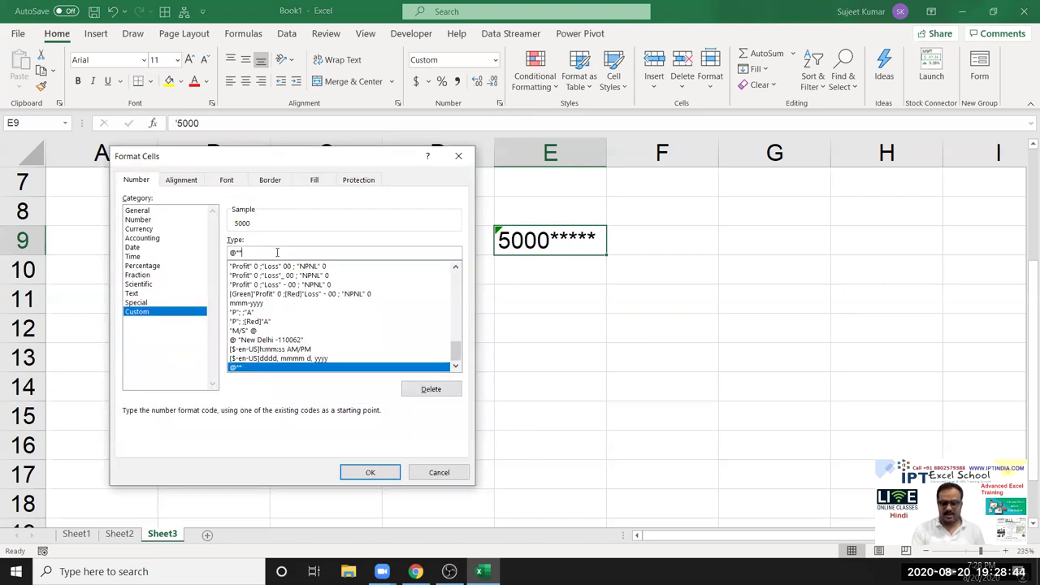
key("BackSpace")
type("#")
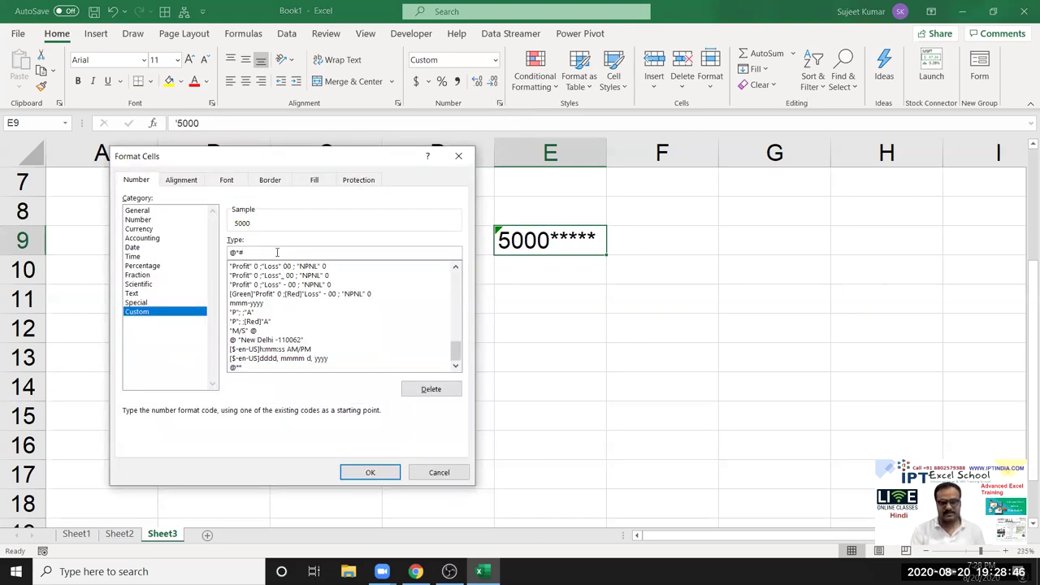
key("Return")
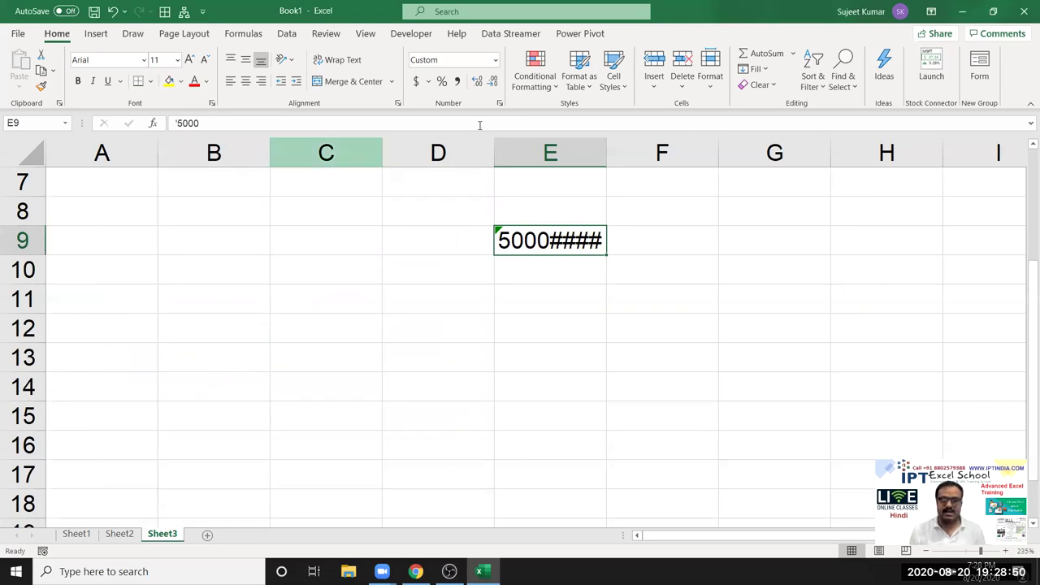
left_click(498, 104)
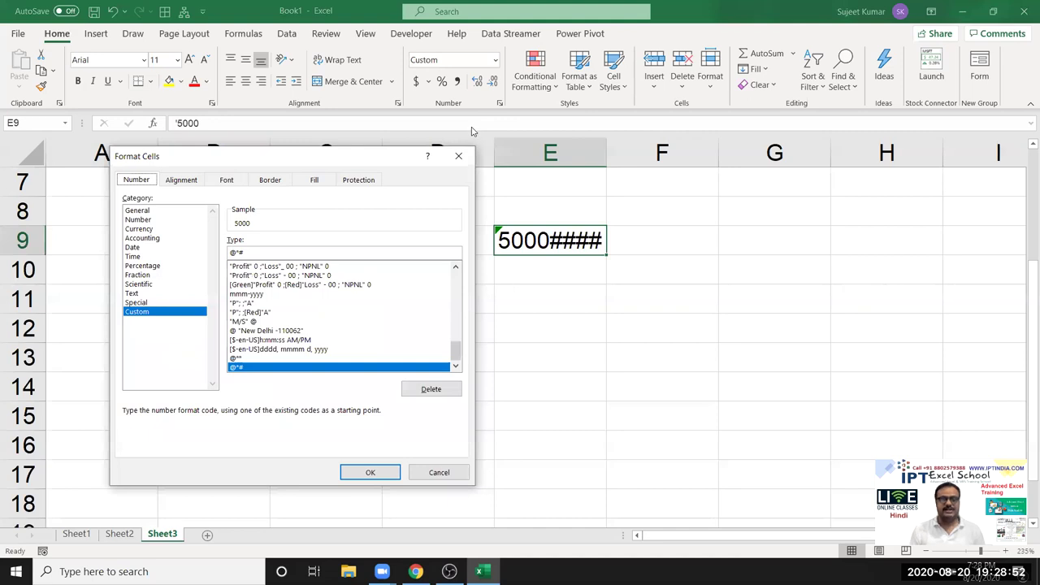
key("Escape")
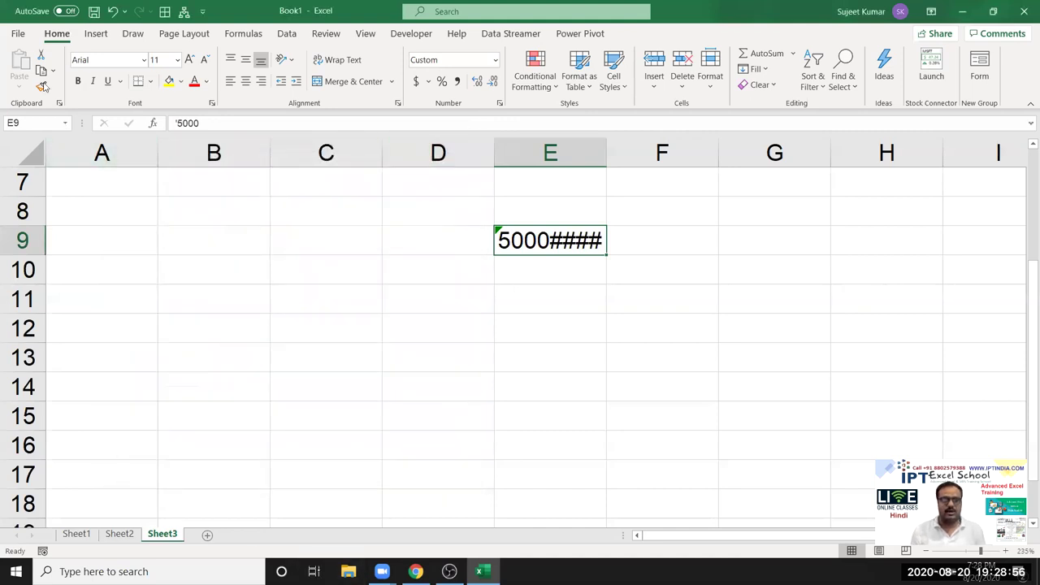
Step: Browse to E:\Excel2016-2019\Excel\12.Mix Miss. topic and select the Auto Suggestion on Form workbook
left_click(17, 33)
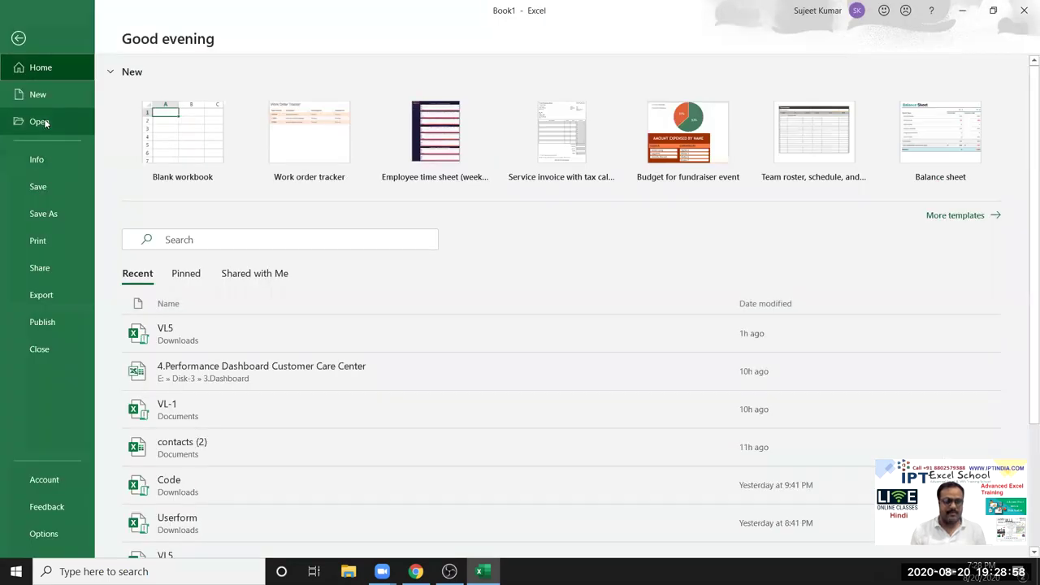
left_click(40, 122)
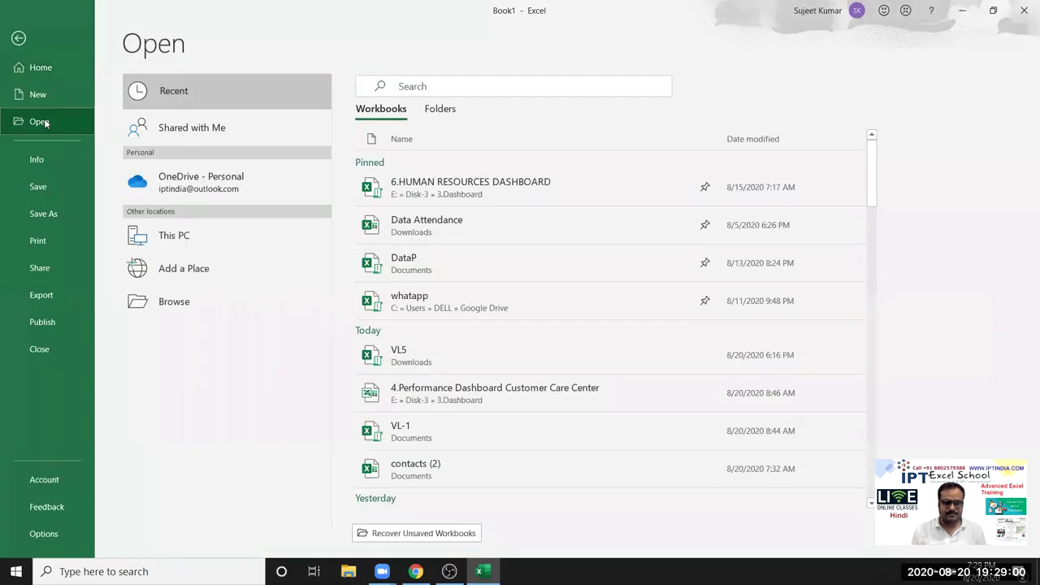
left_click(222, 300)
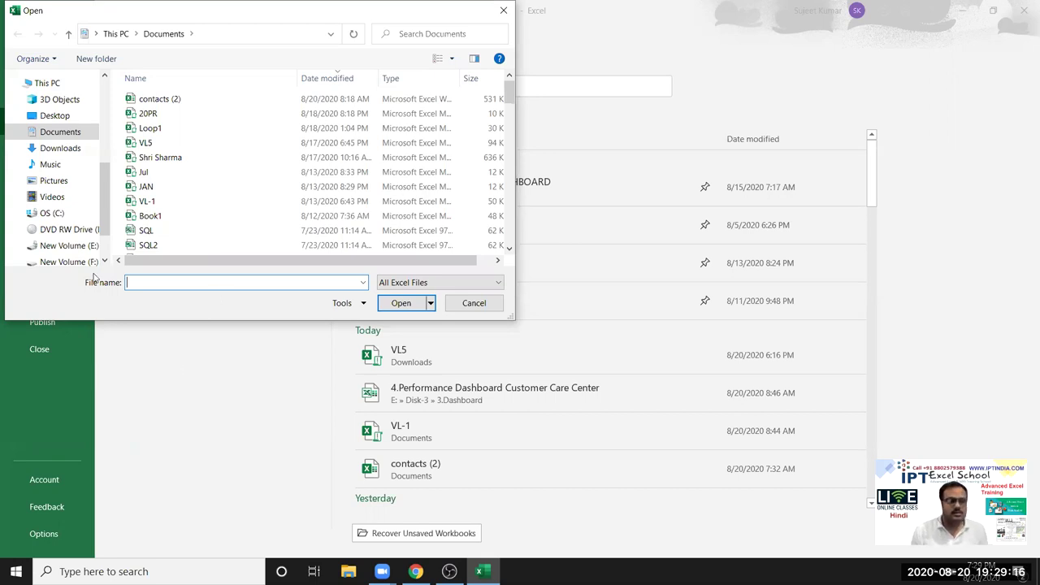
left_click(73, 245)
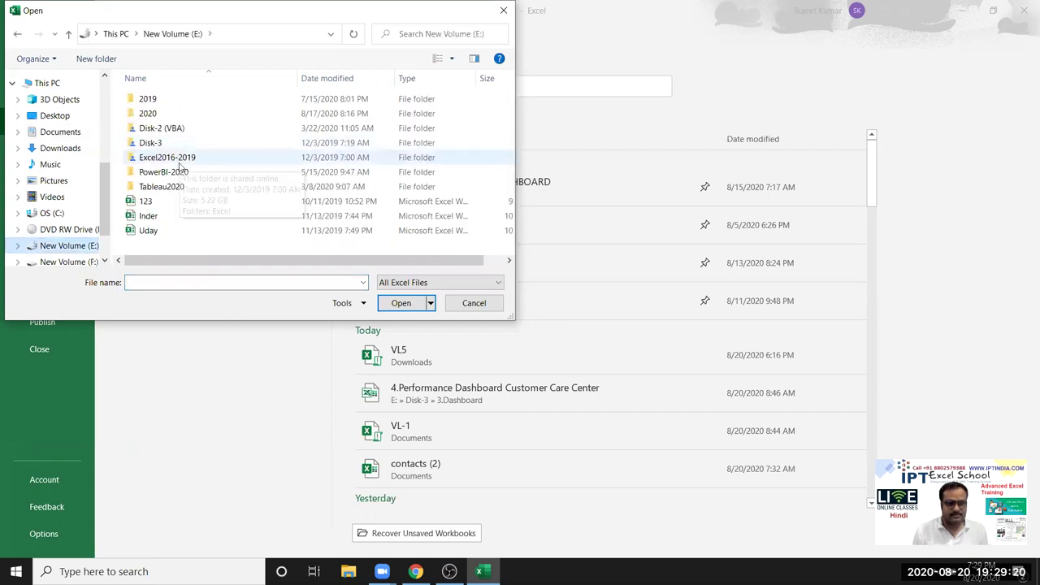
double_click(180, 158)
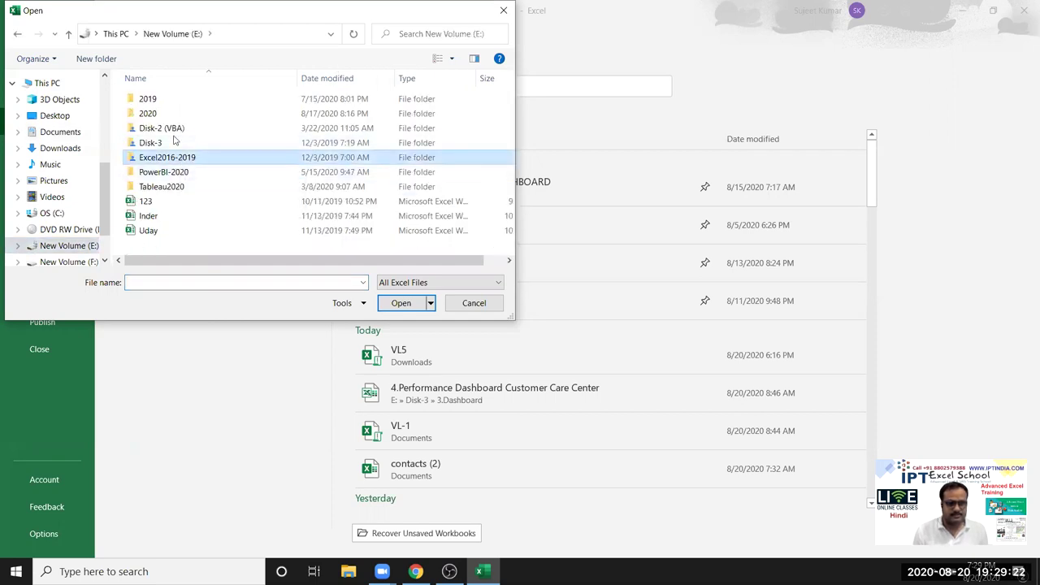
double_click(154, 101)
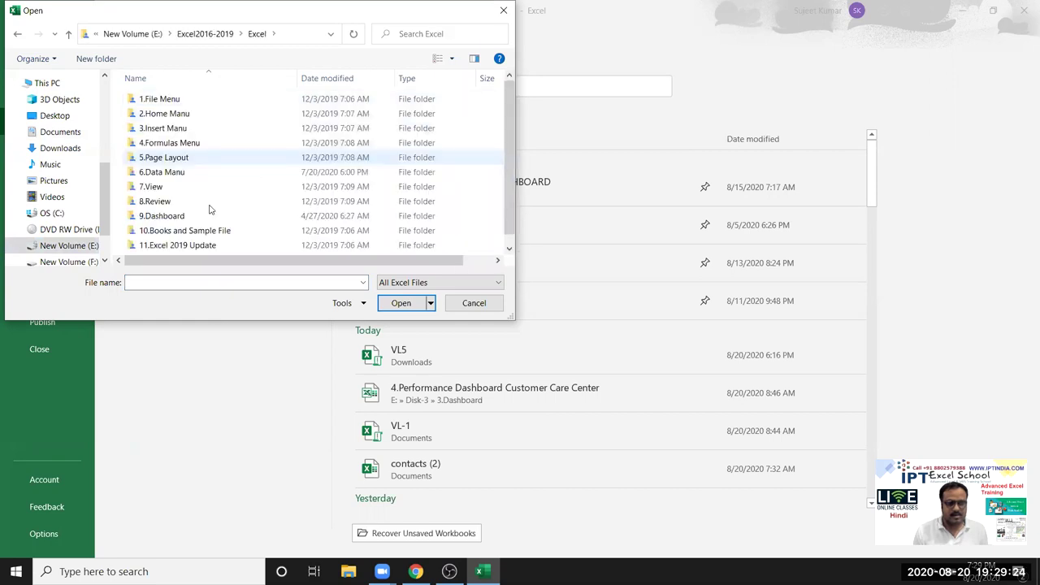
scroll(175, 232, "down", 1)
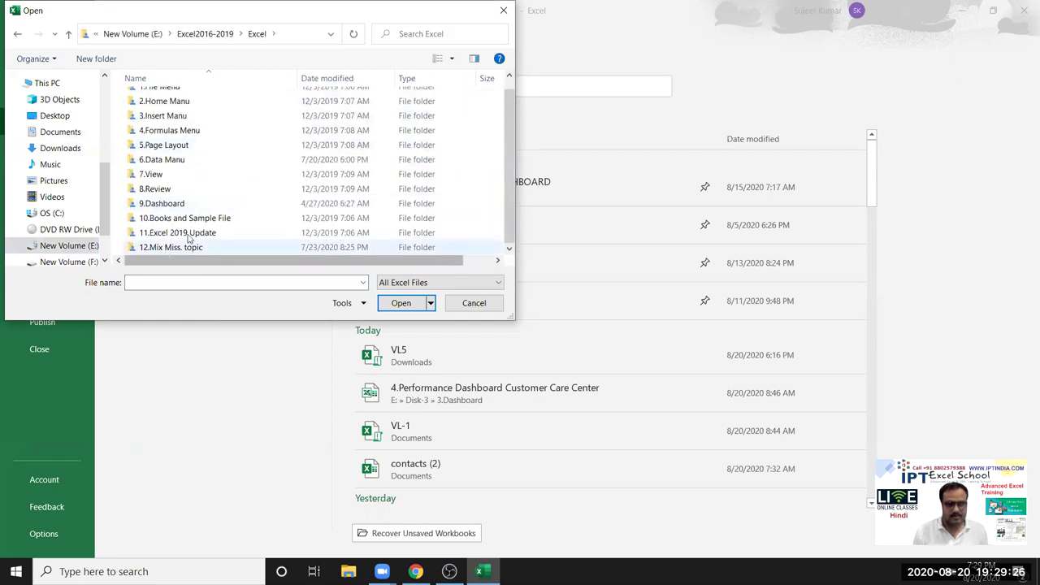
double_click(170, 247)
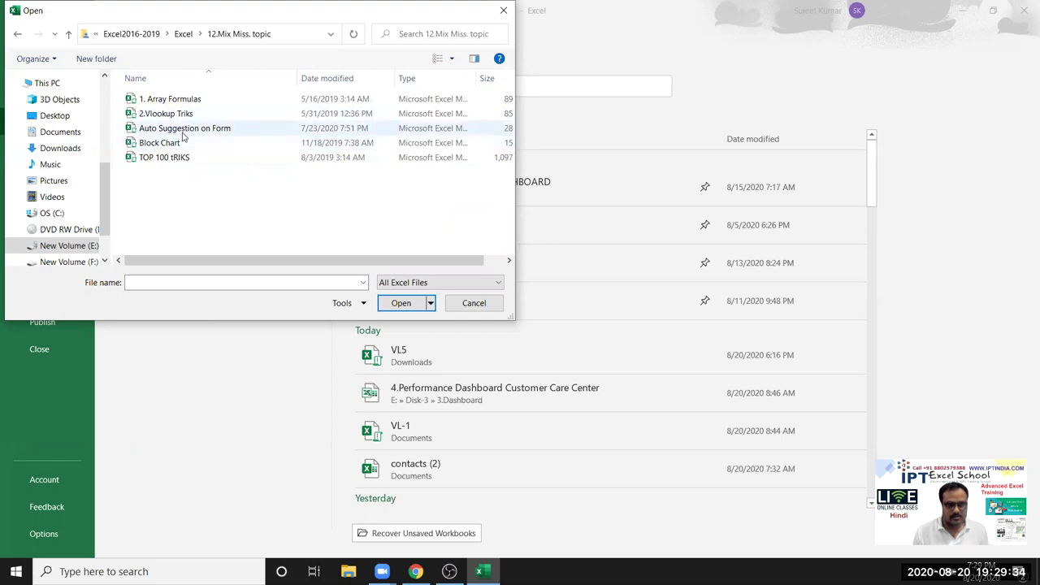
left_click(183, 132)
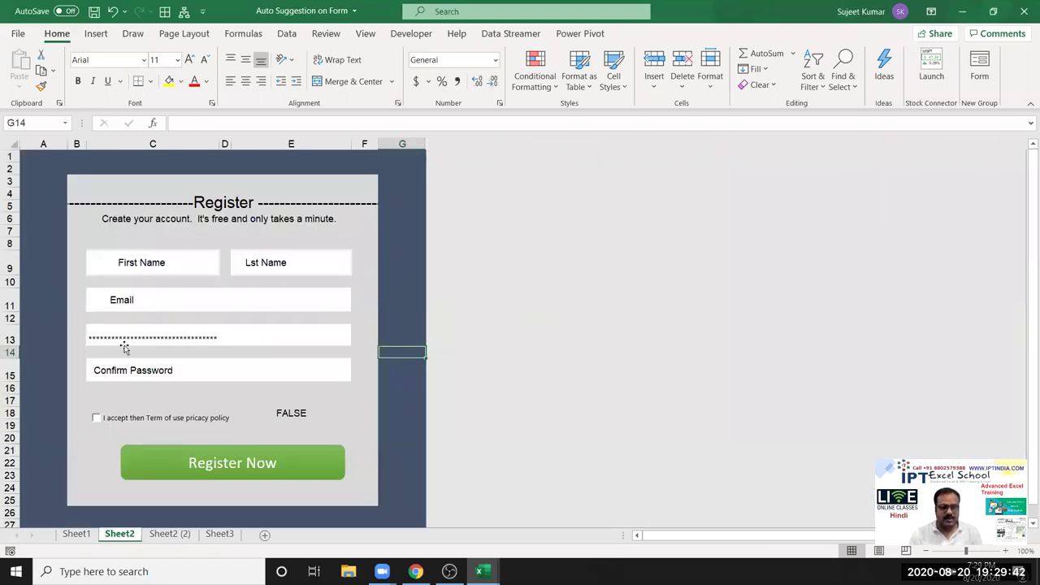
Step: Clear the Password field C13 and enter a new password, displayed as asterisks
left_click(187, 341)
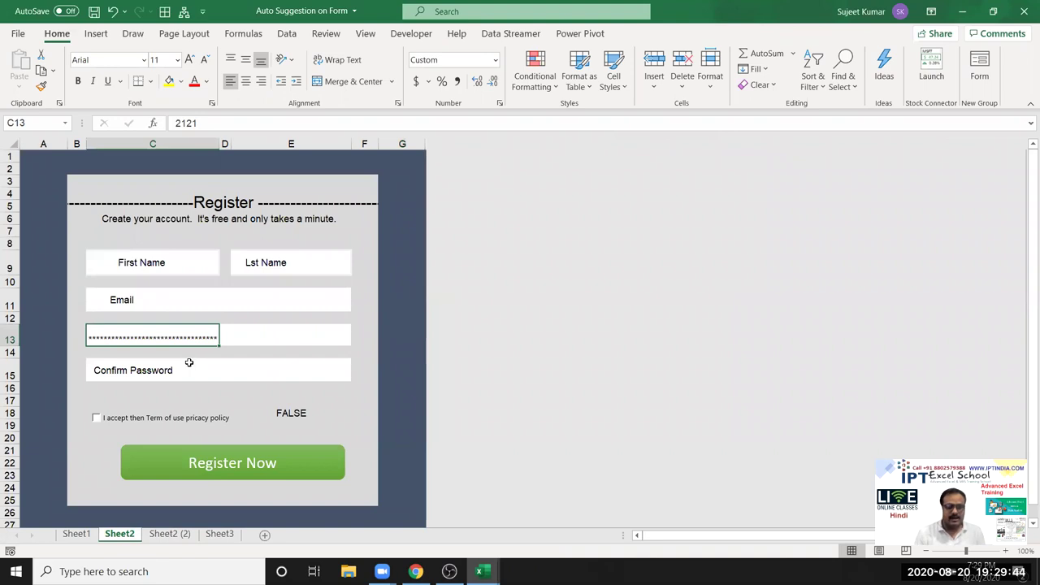
key("Return")
key("Up")
key("Delete")
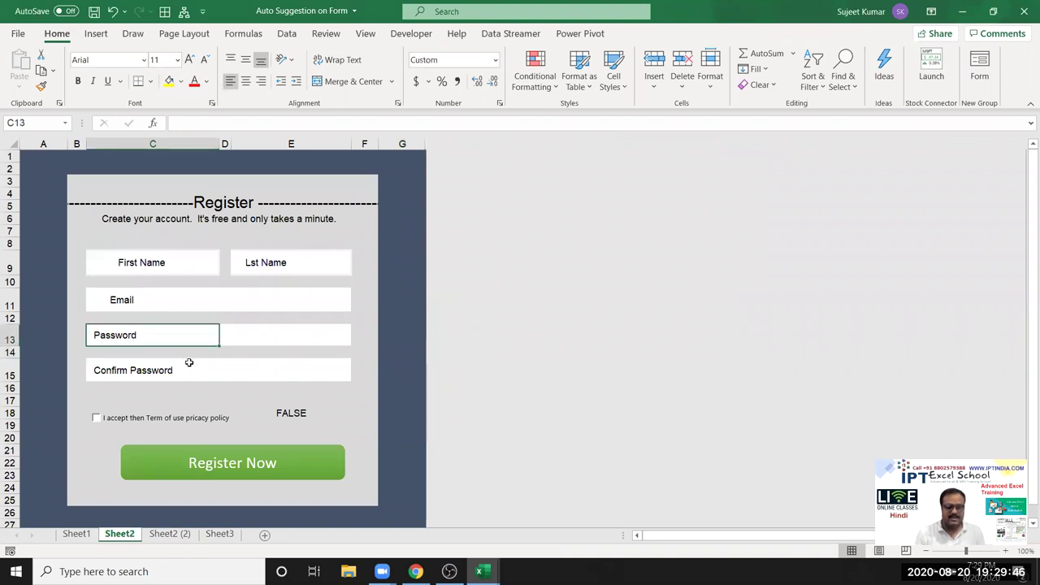
key("Down")
key("Down")
key("Up")
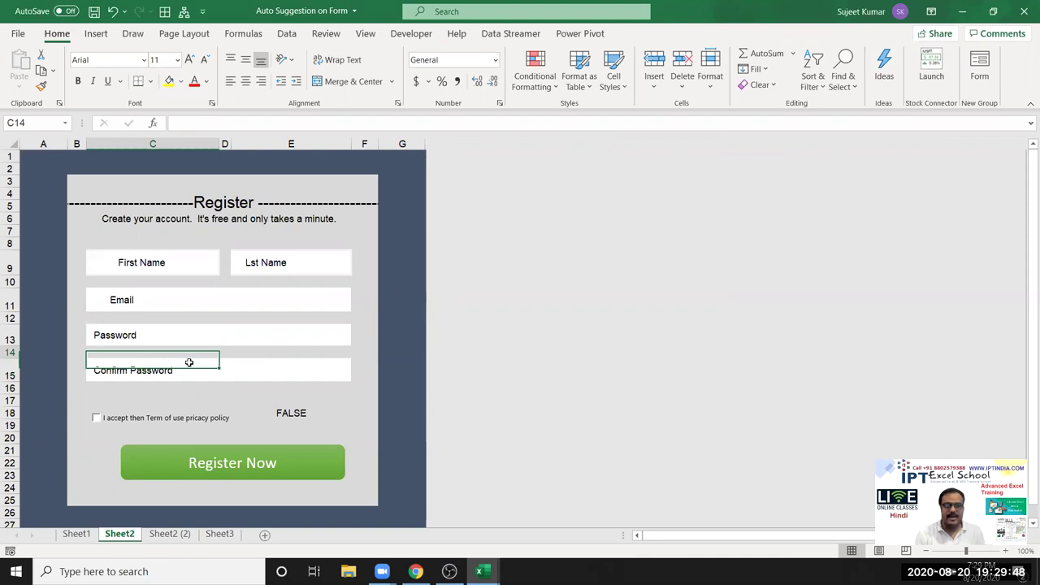
key("Up")
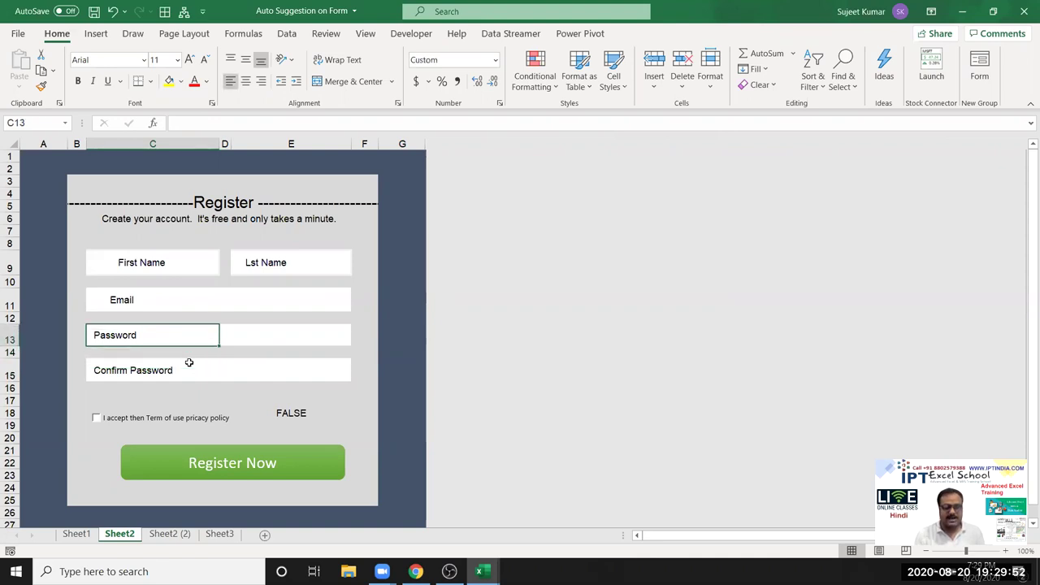
key("BackSpace")
key("BackSpace")
key("BackSpace")
key("Return")
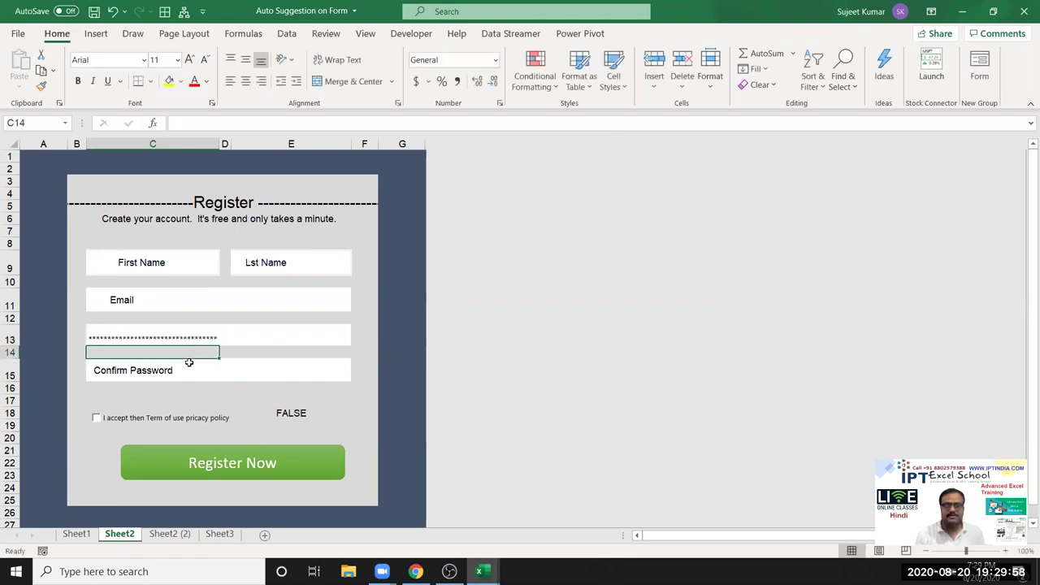
Step: Fill in the Confirm Password field, then inspect the masking custom format in Format Cells without changes
key("Up")
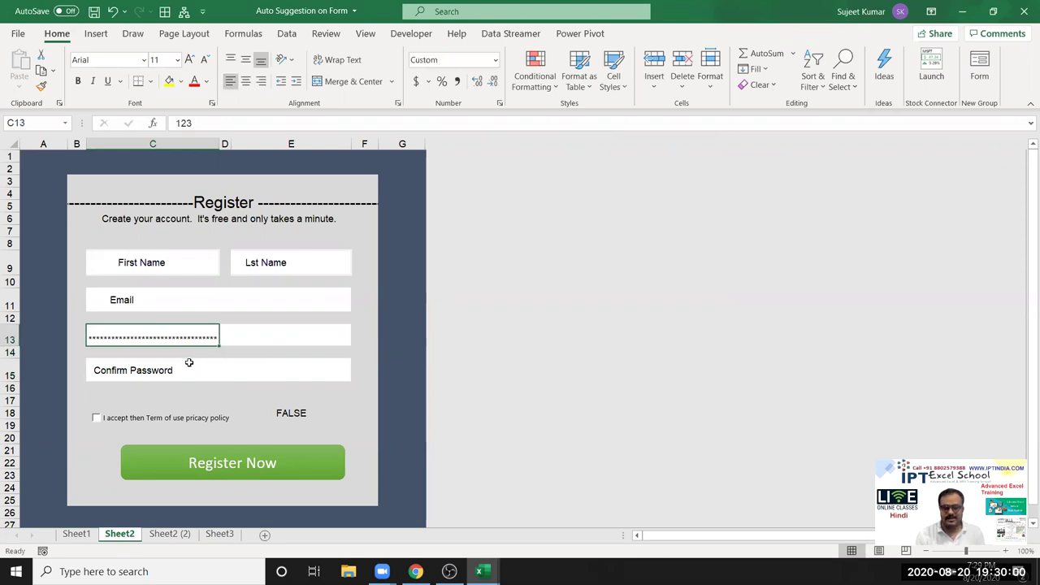
key("Down")
key("Down")
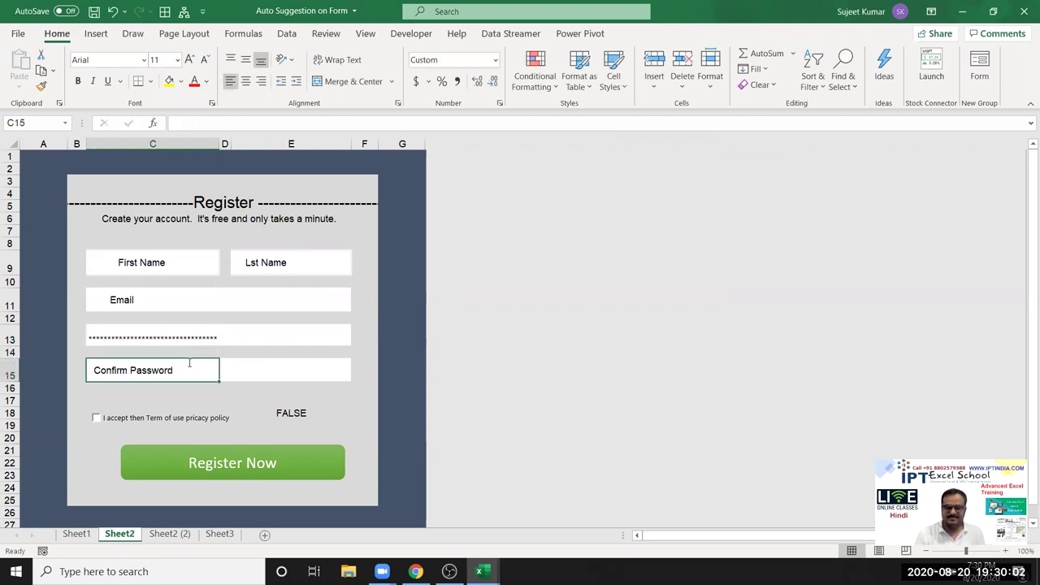
key("Return")
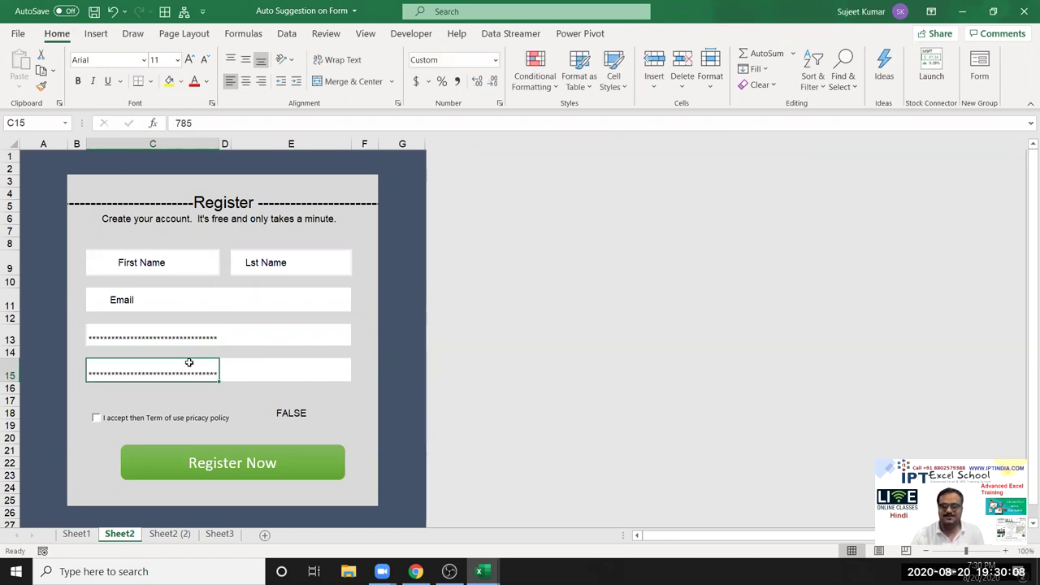
key("Up")
key("Up")
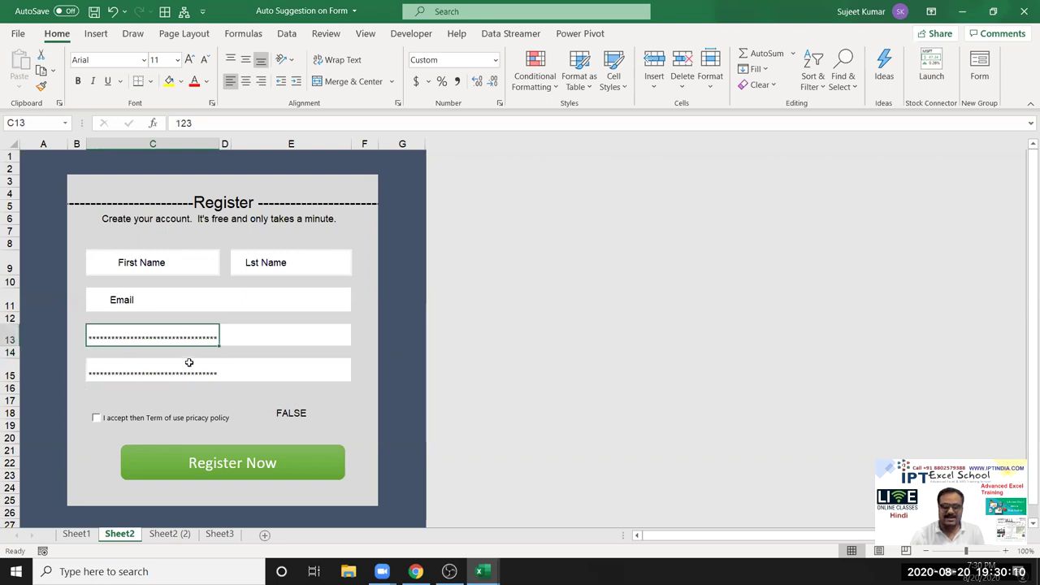
key("Down")
key("Up")
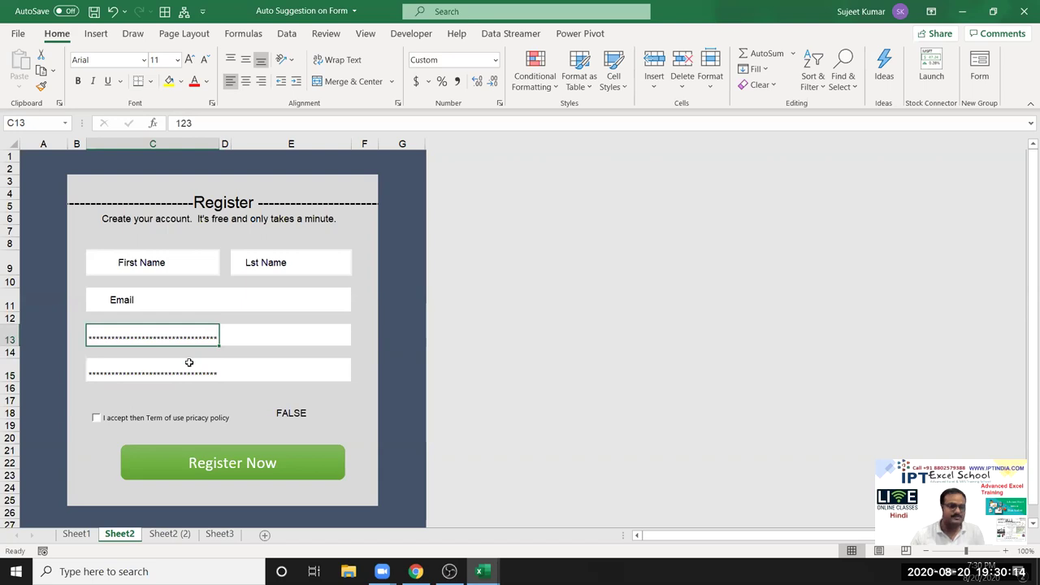
left_click(499, 103)
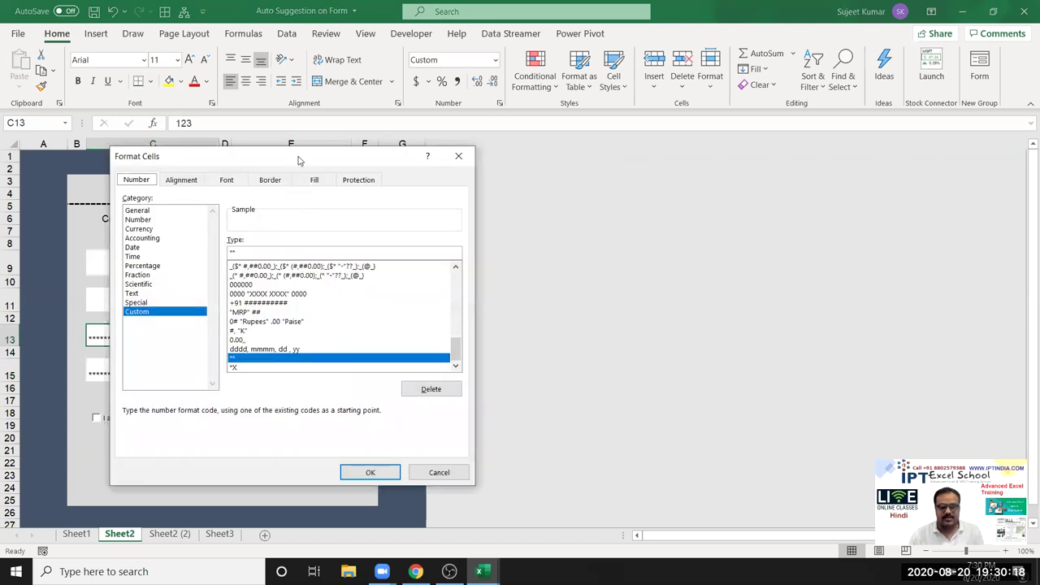
left_click_drag(298, 160, 565, 138)
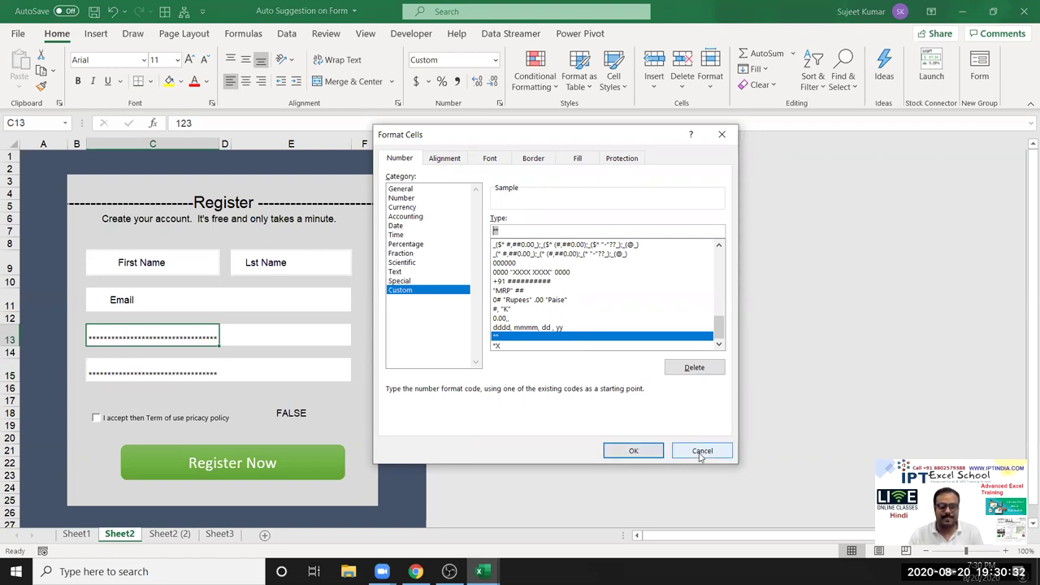
key("Escape")
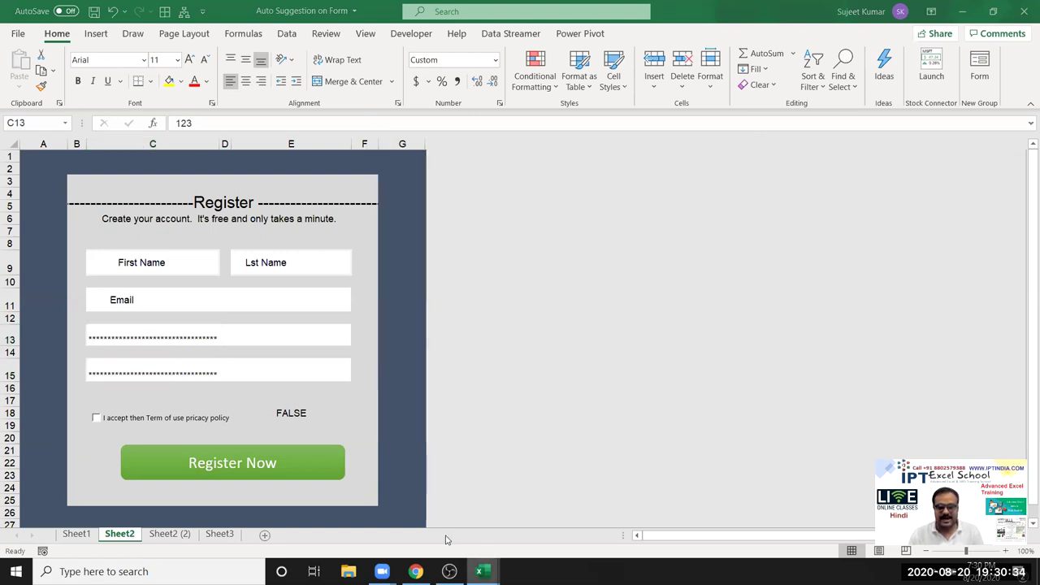
Step: In Book1, enter 12 in C10 and give it the custom format ** so only asterisks show
key("ctrl+Tab")
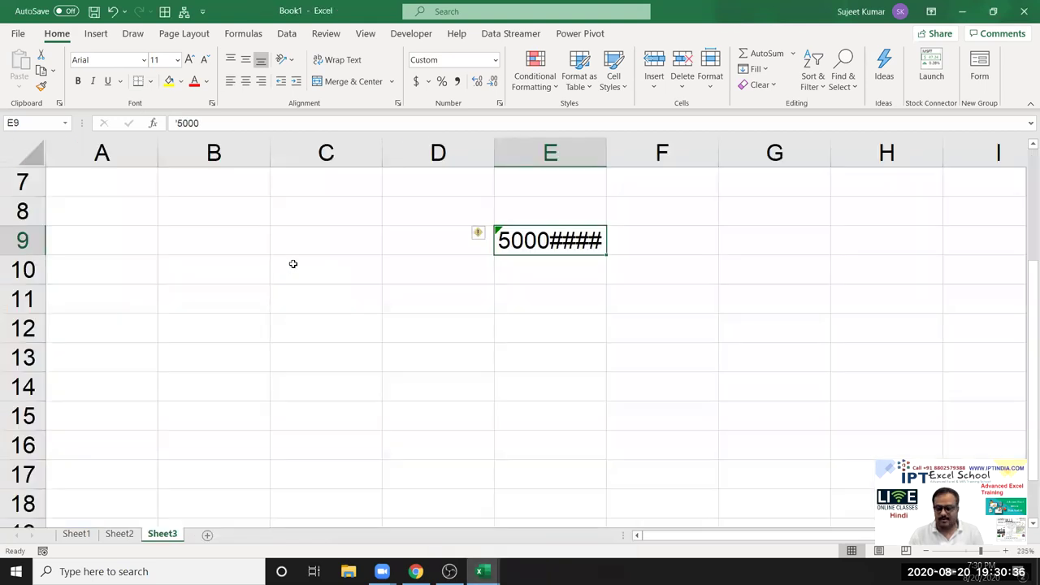
left_click(294, 264)
type("12")
key("Return")
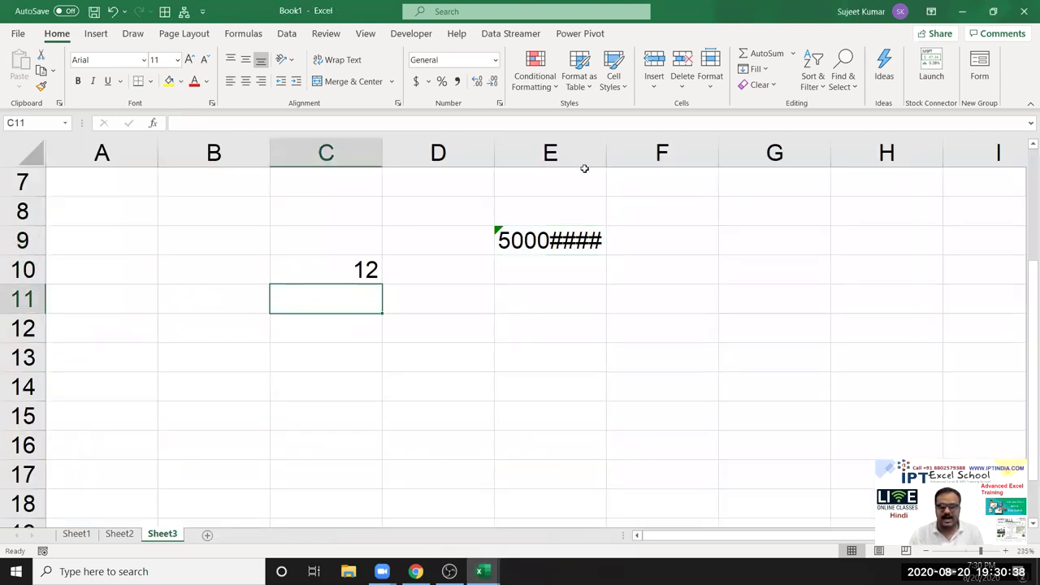
key("Up")
key("ctrl+1")
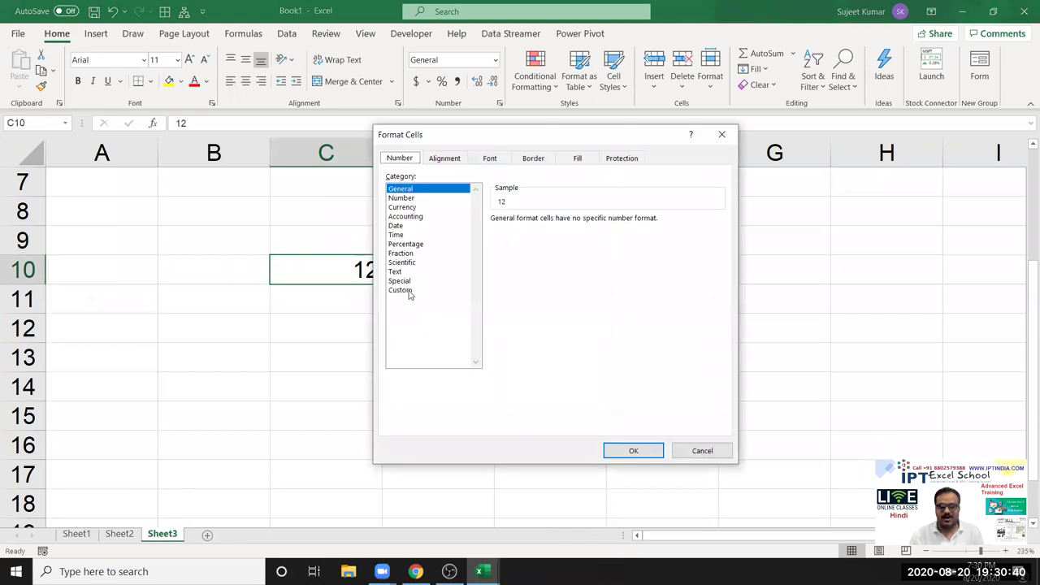
left_click(407, 290)
left_click_drag(511, 139, 673, 152)
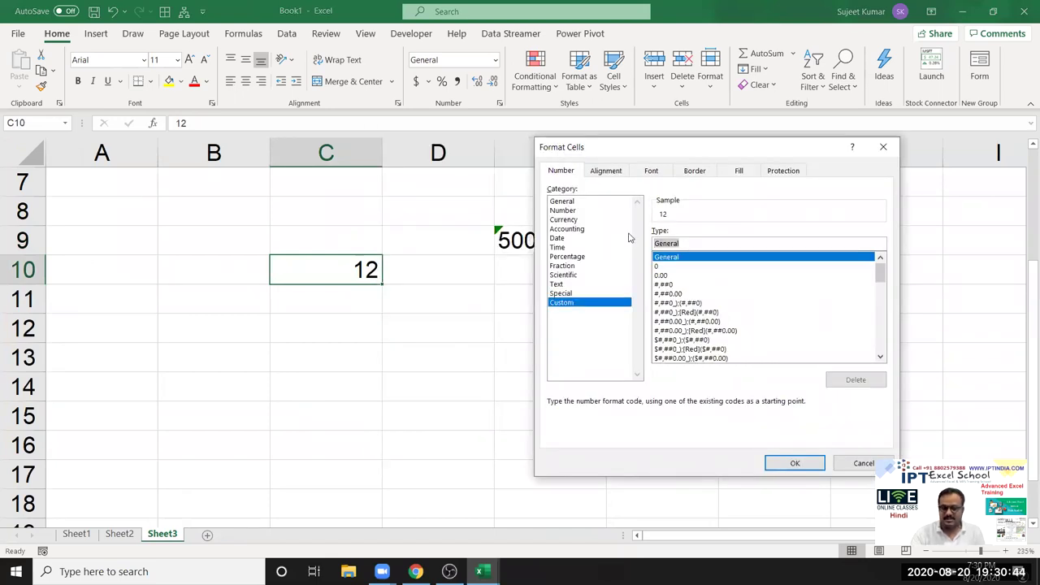
type("**")
key("Return")
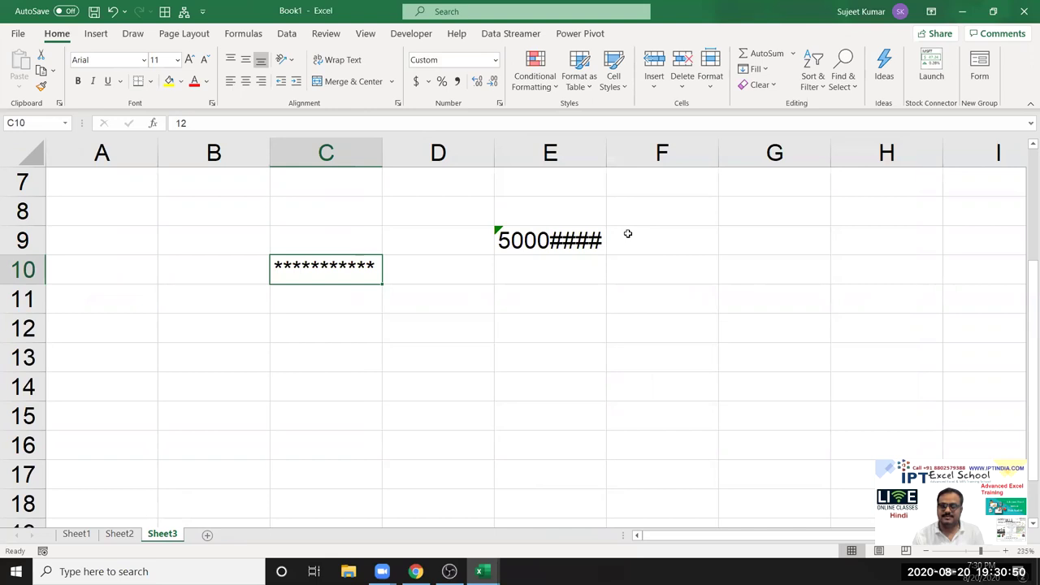
Step: Replace C10's value with 1542, which still displays as asterisks
key("Down")
key("Up")
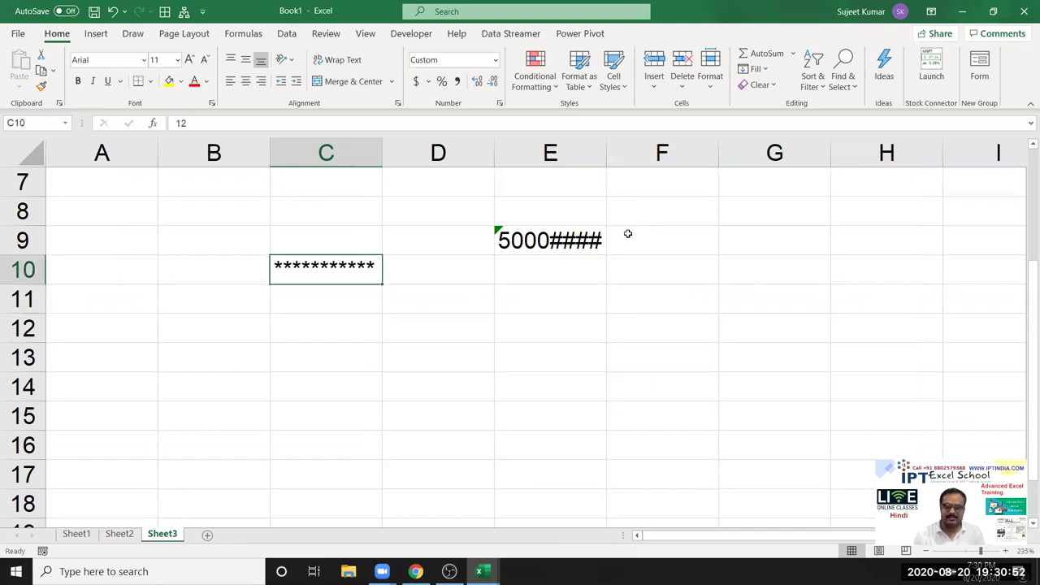
type("1542")
key("Return")
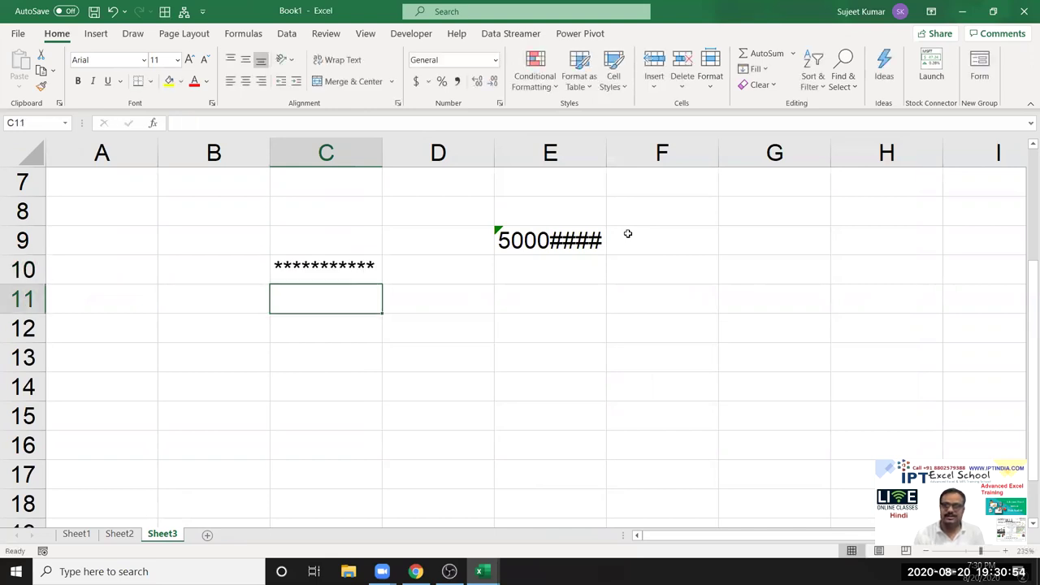
key("Up")
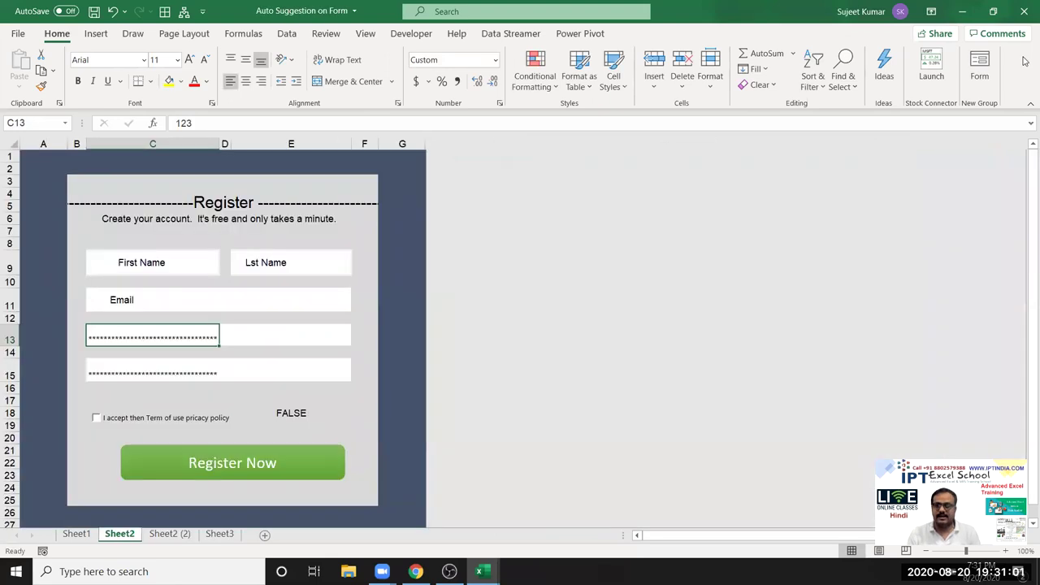
key("alt+Tab")
Step: Close Auto Suggestion on Form without saving and return to the number-format guidelines page in Chrome
left_click(1025, 11)
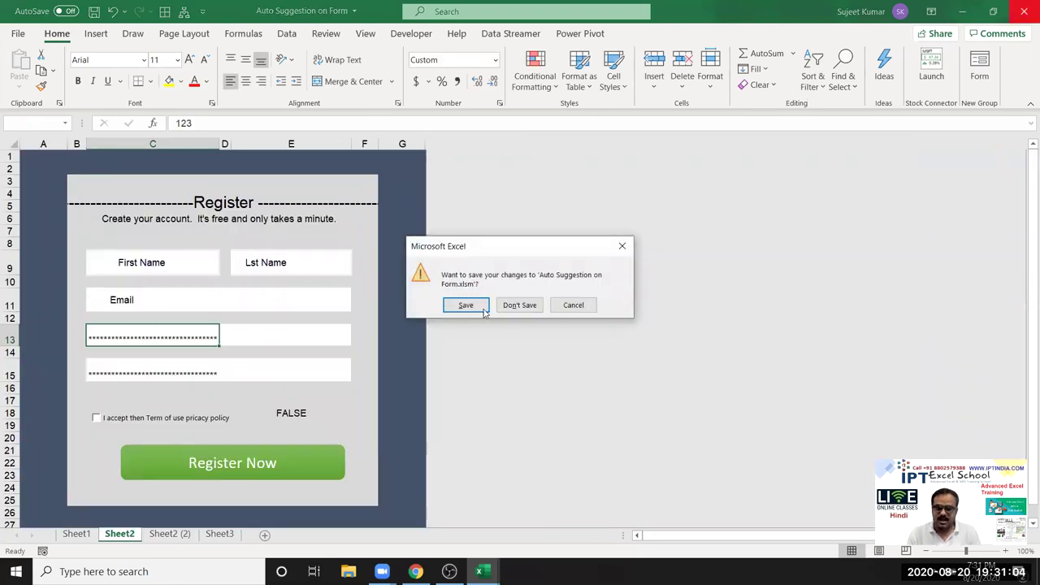
left_click(523, 307)
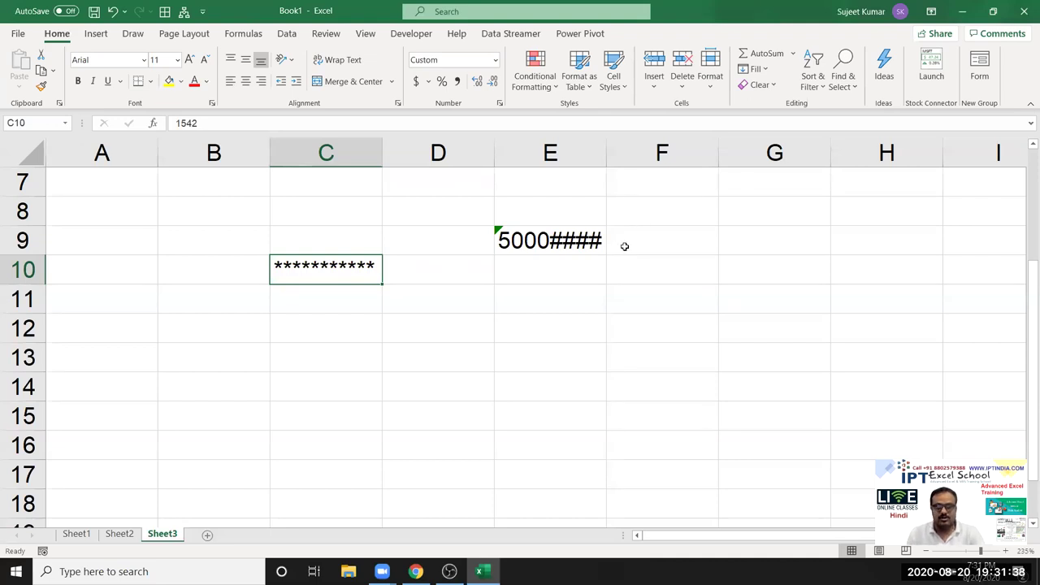
double_click(612, 385)
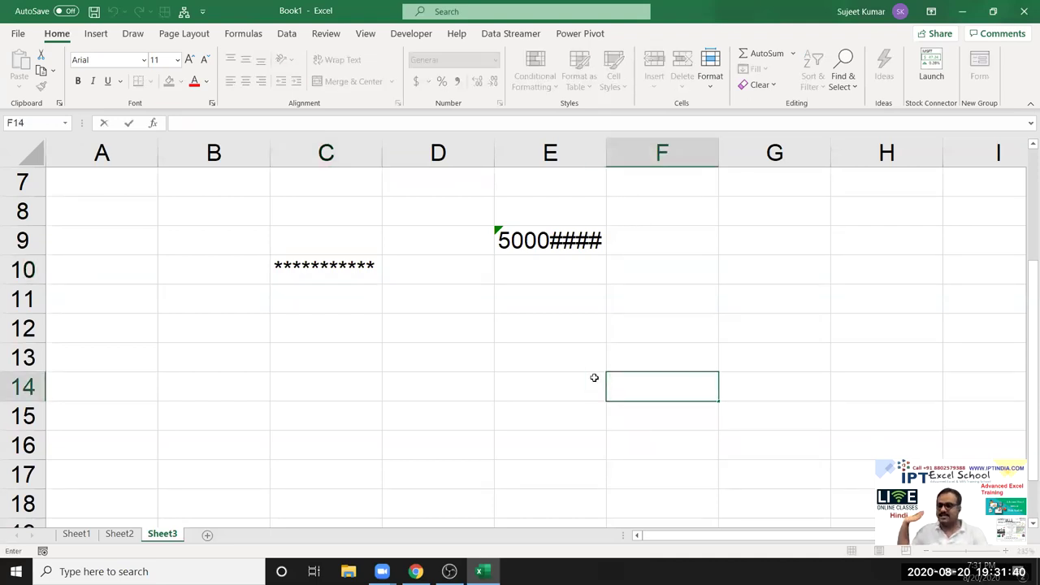
left_click(351, 159)
left_click(488, 243)
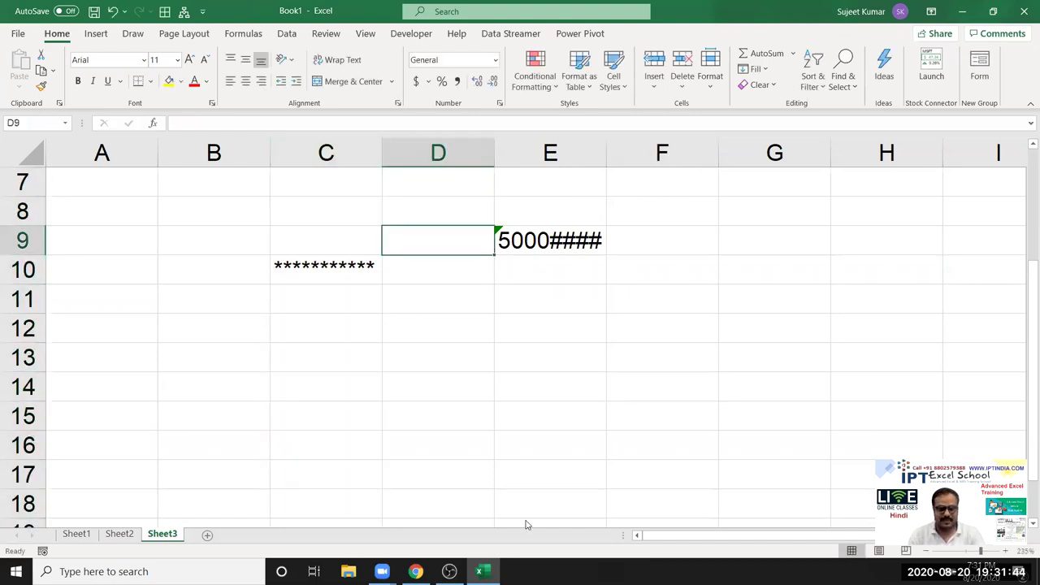
left_click(415, 571)
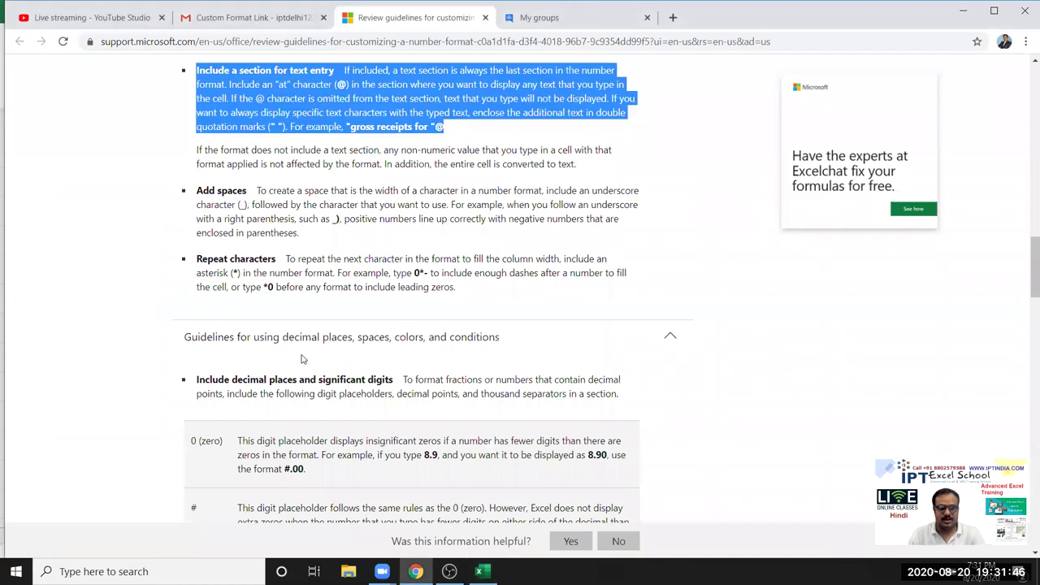
Step: Find and select the [Red][<=100];[Blue][>100] example under Specify conditions, then return to Excel
left_click(184, 339)
scroll(190, 344, "down", 4)
scroll(207, 348, "down", 3)
scroll(210, 351, "down", 6)
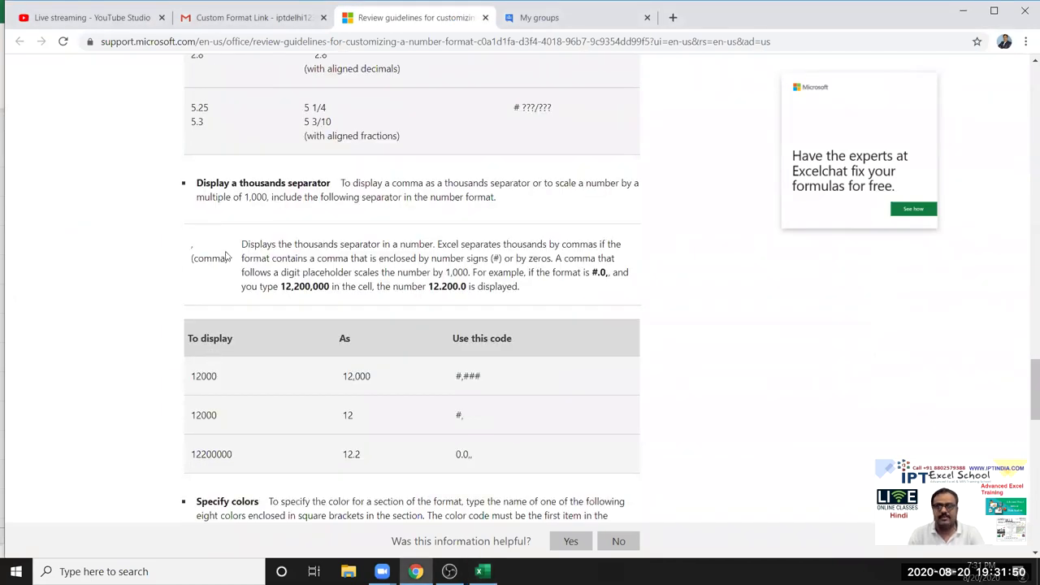
scroll(228, 304, "down", 2)
scroll(214, 262, "down", 3)
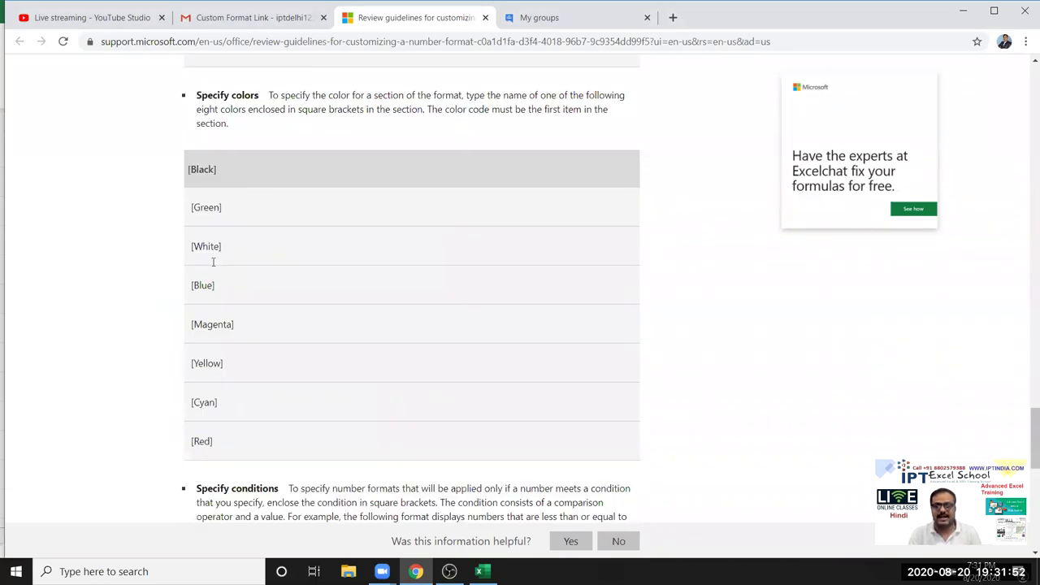
scroll(213, 261, "down", 2)
scroll(240, 350, "down", 3)
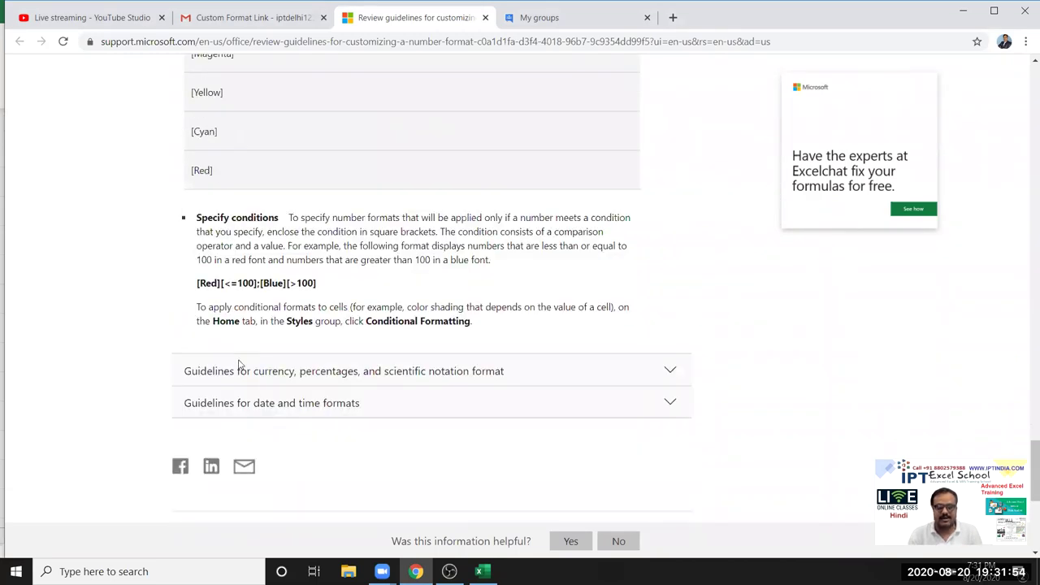
scroll(241, 363, "up", 2)
scroll(240, 363, "up", 5)
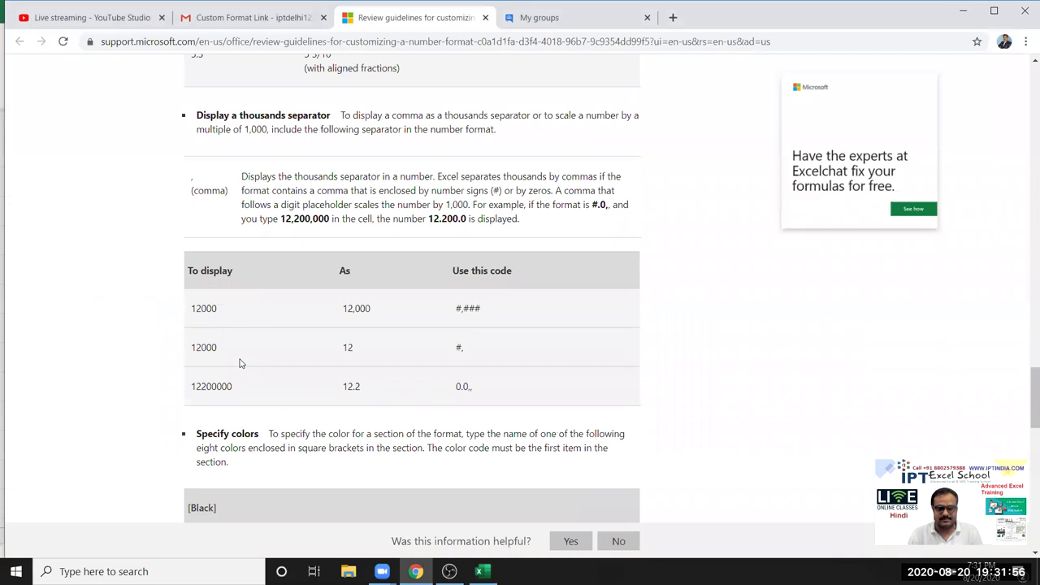
scroll(241, 363, "down", 3)
scroll(317, 288, "down", 3)
left_click_drag(316, 283, 194, 285)
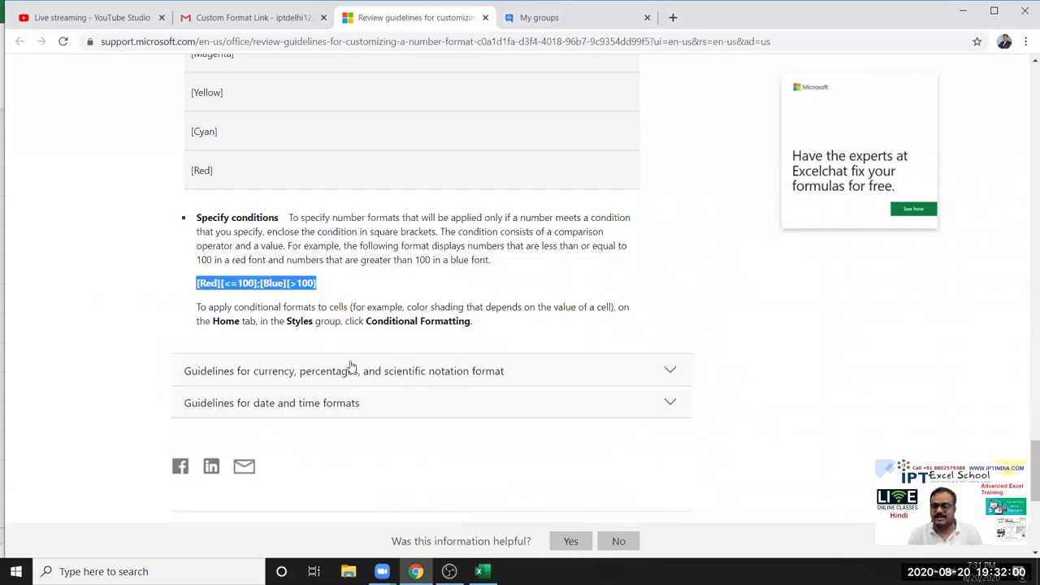
key("alt+Tab")
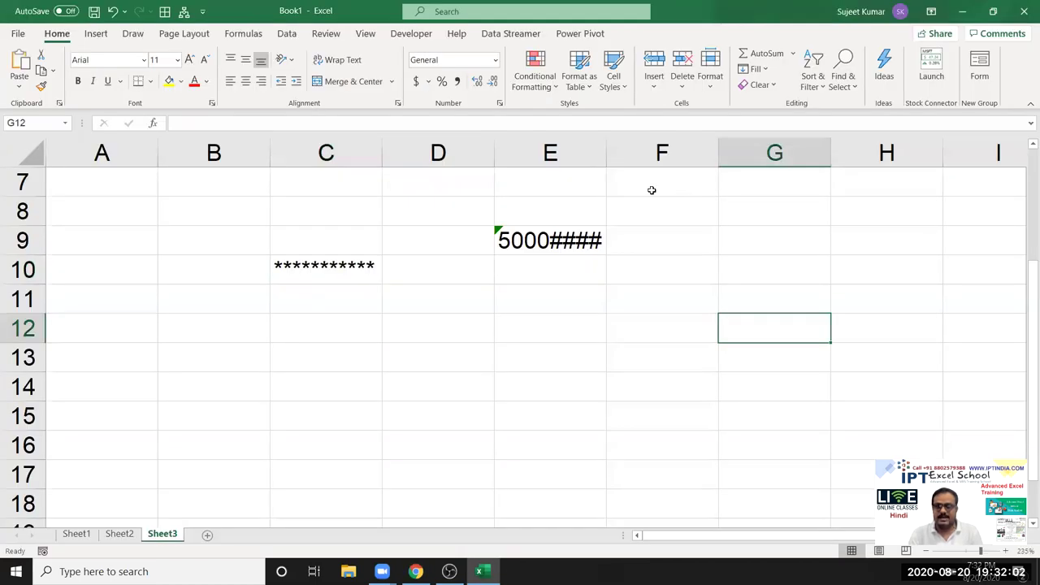
Step: Give column F the custom number format [Red][<=100];[Blue][>100]
left_click(653, 191)
scroll(663, 159, "up", 2)
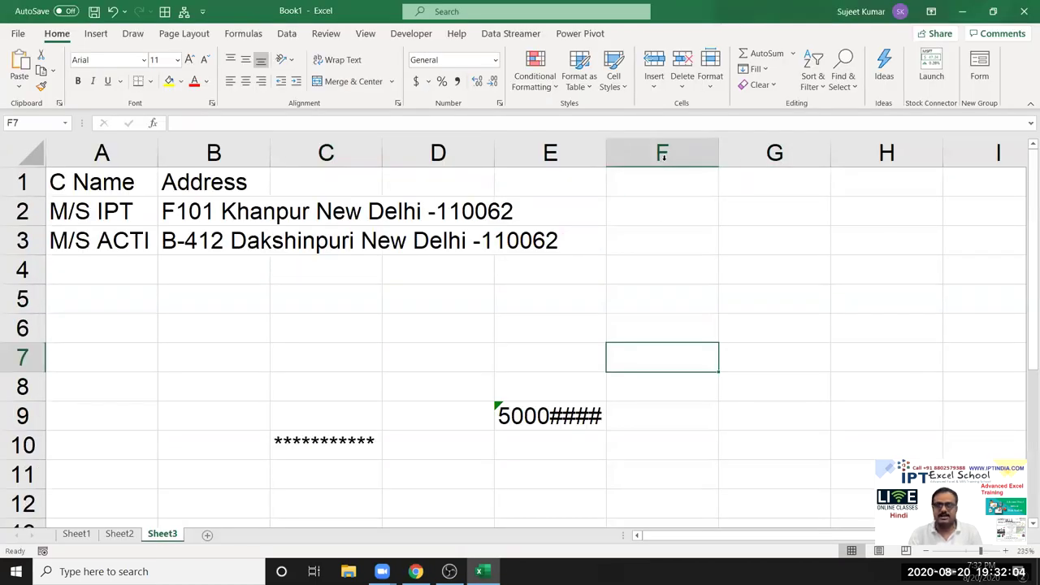
left_click(663, 154)
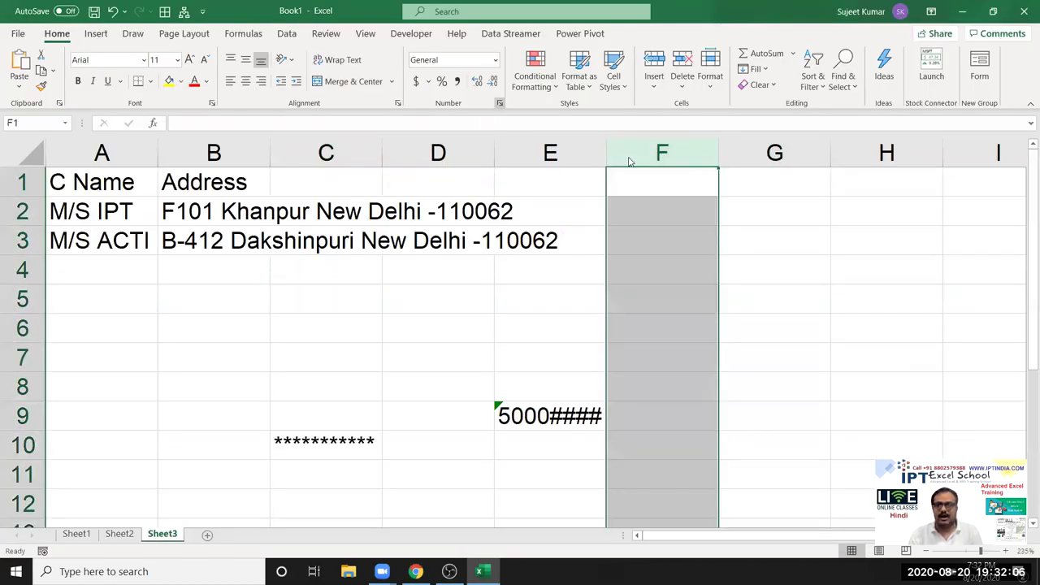
key("ctrl+1")
left_click_drag(620, 150, 222, 178)
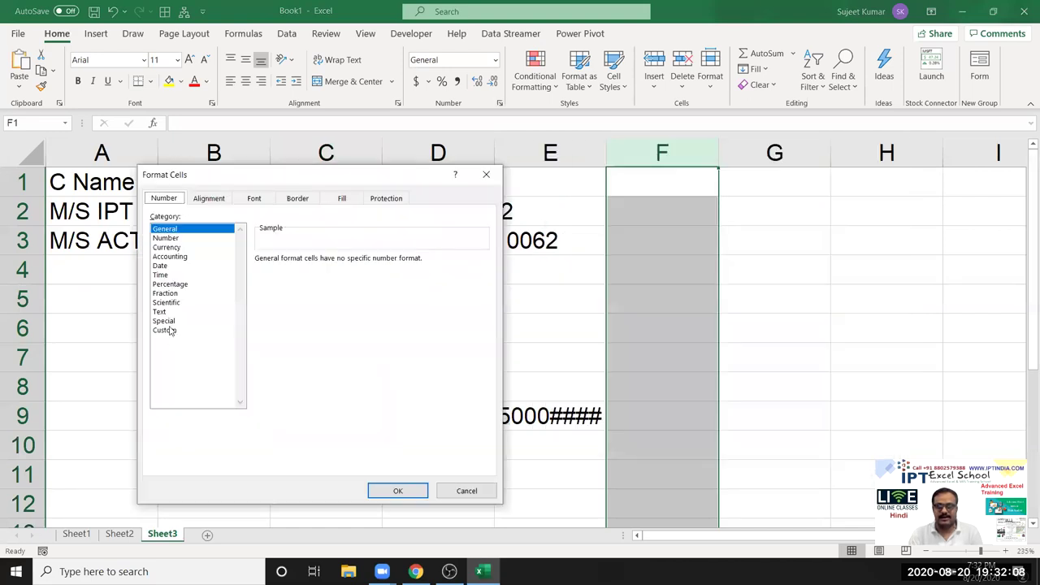
left_click(165, 330)
key("Tab")
type("[Red][<=100];[Blue][>100]")
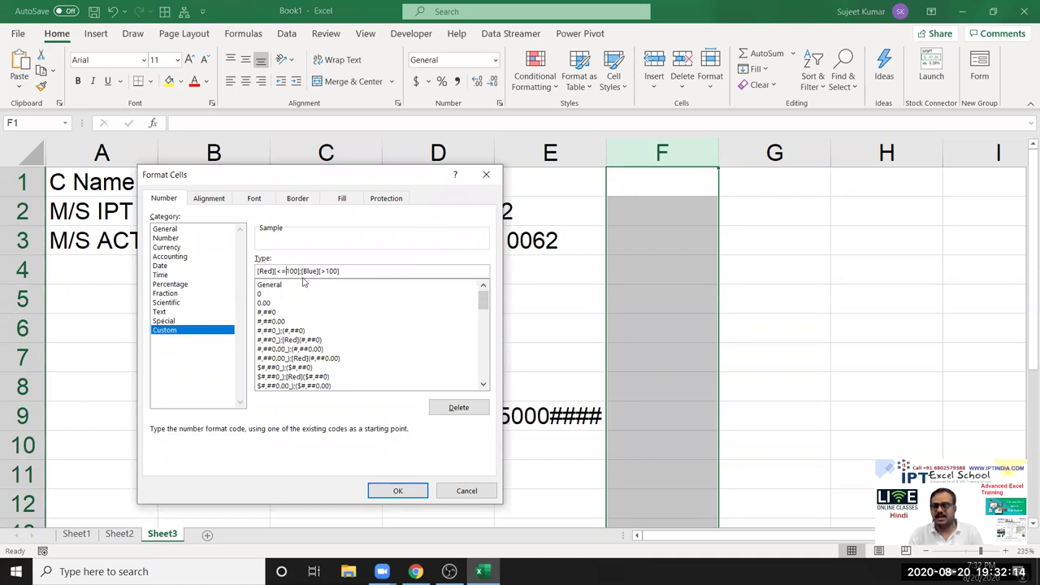
left_click(416, 495)
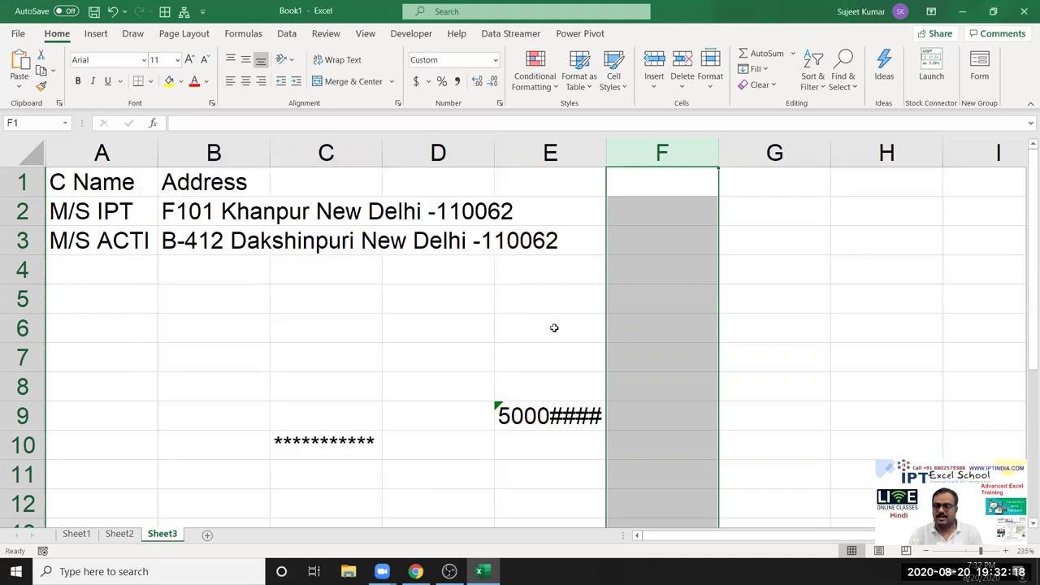
Step: Enter test values 125 in F1 and 65 in F2, then switch back to the guidelines
left_click(629, 181)
type("12")
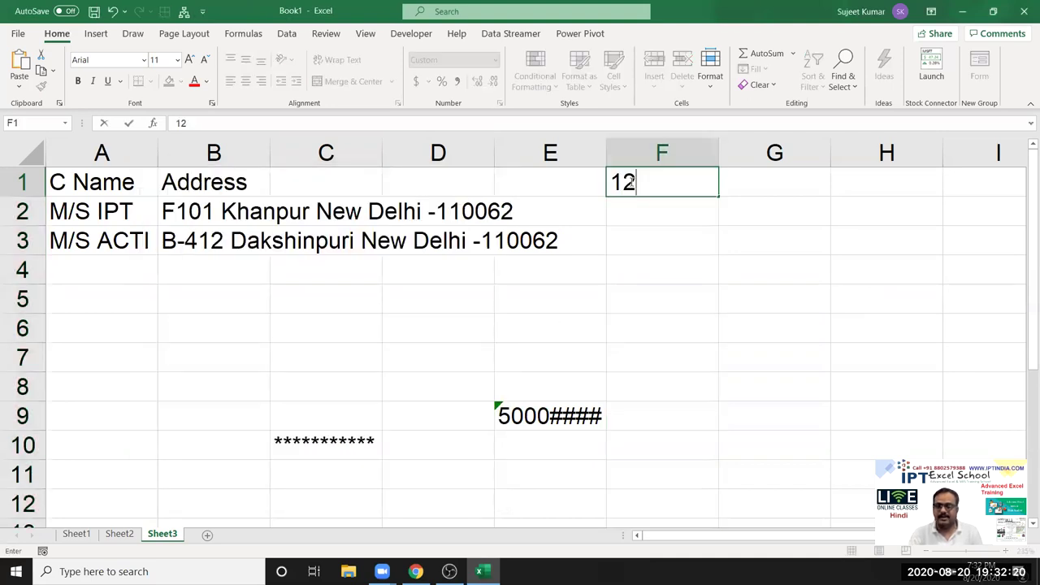
type("5")
key("Return")
type("-")
key("Escape")
type("652")
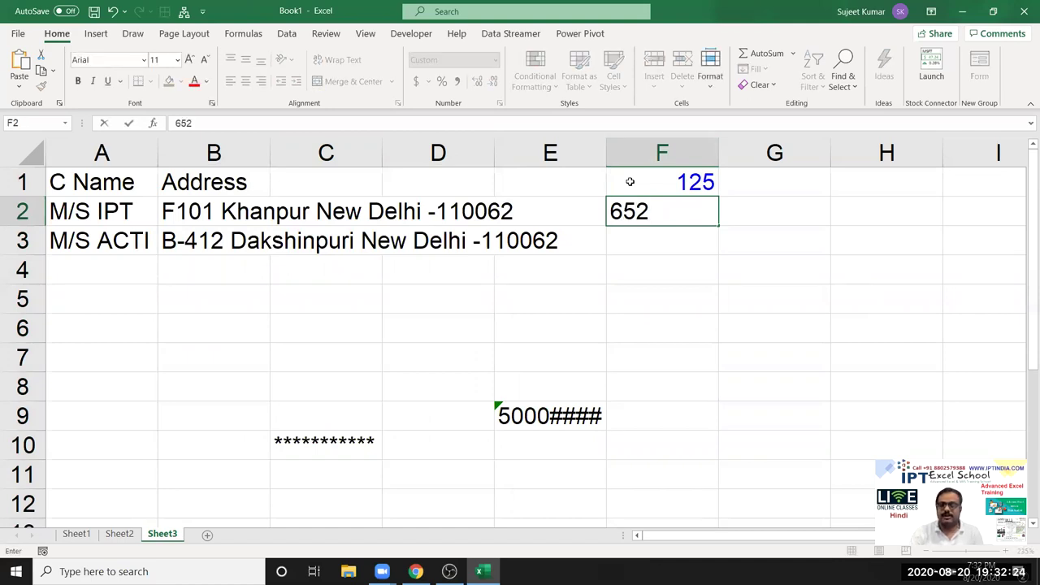
key("BackSpace")
key("Return")
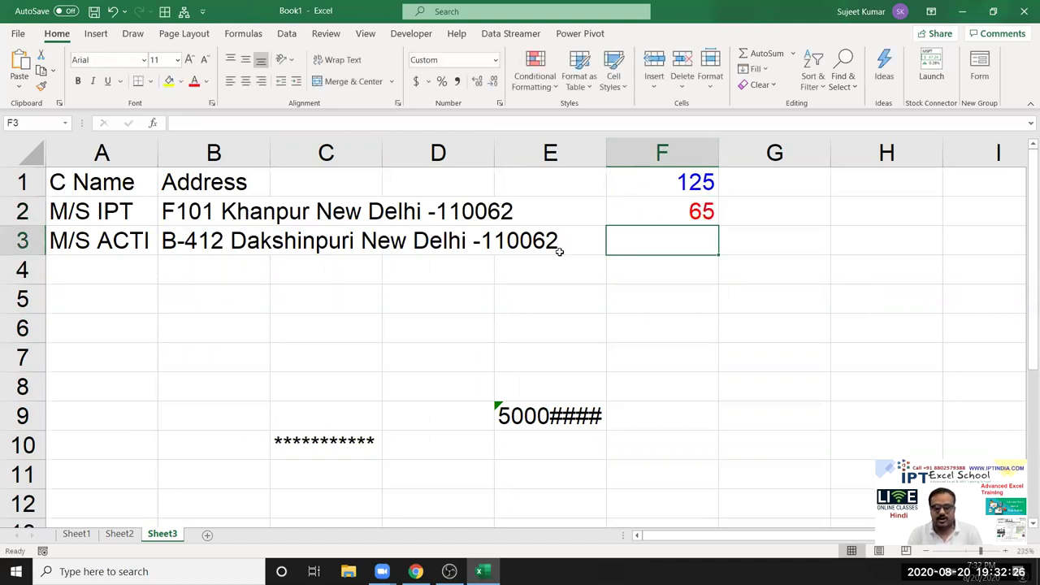
key("alt+Tab")
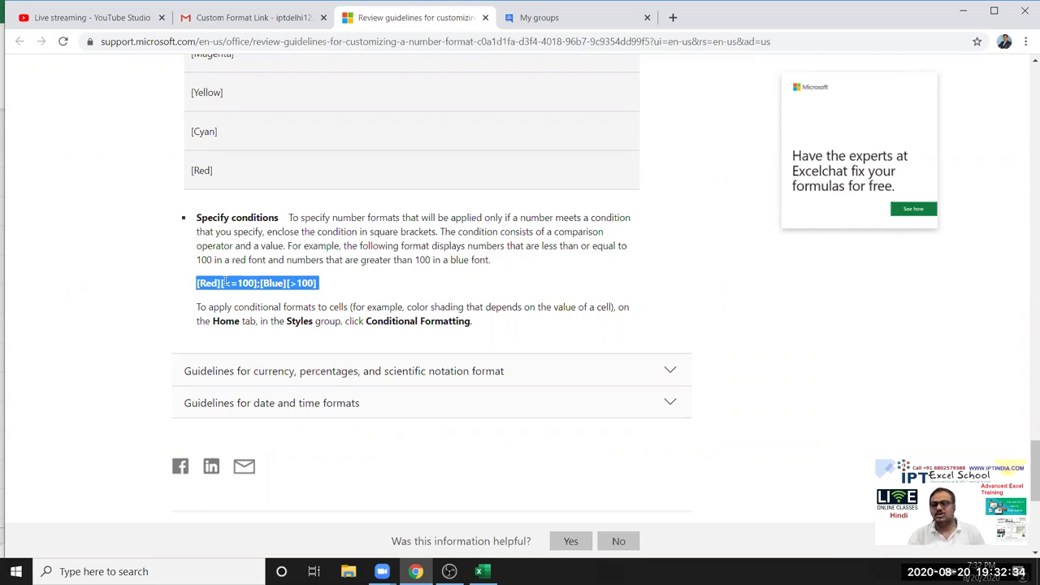
Step: Expand and read the currency, percentage and scientific notation guidelines
double_click(384, 323)
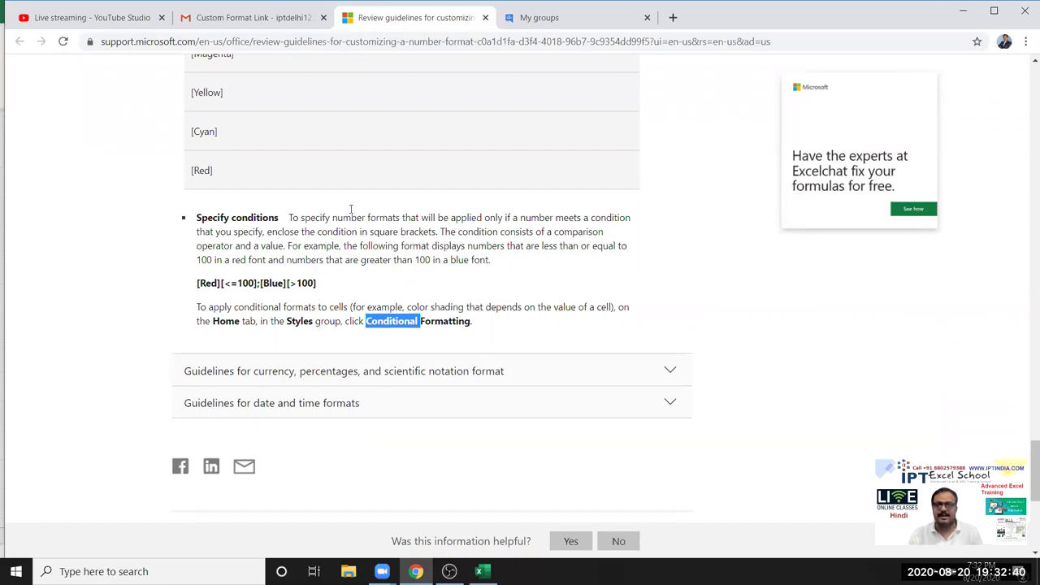
key("alt+Tab")
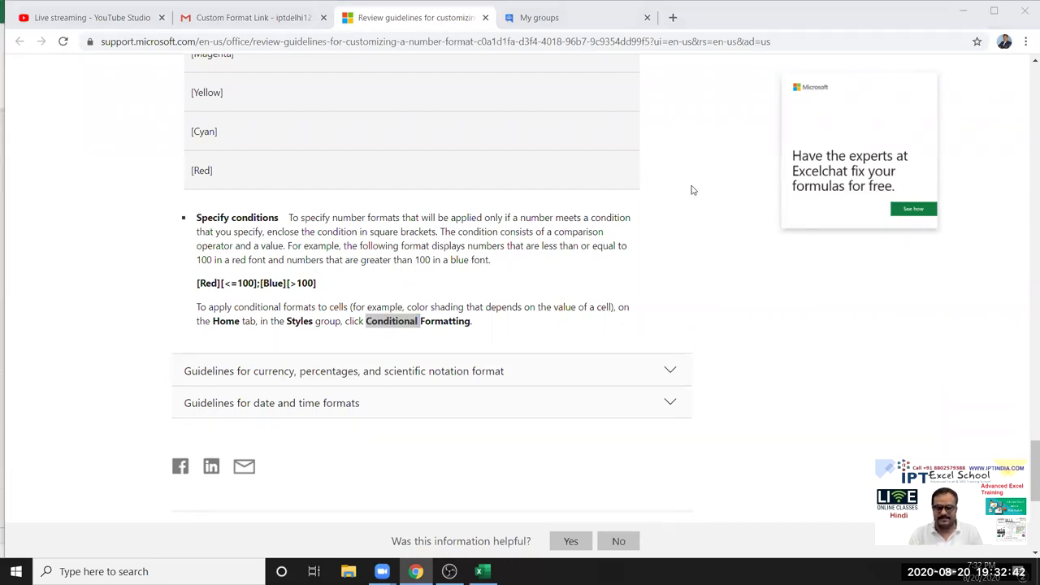
left_click(567, 261)
left_click(551, 370)
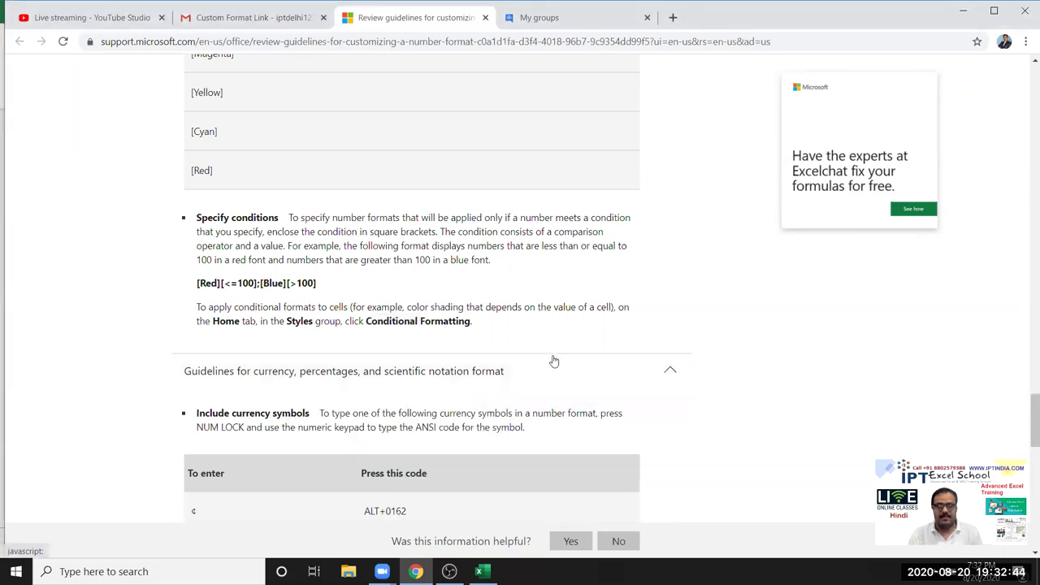
scroll(552, 349, "down", 3)
scroll(550, 329, "down", 6)
scroll(536, 309, "down", 3)
scroll(487, 310, "up", 3)
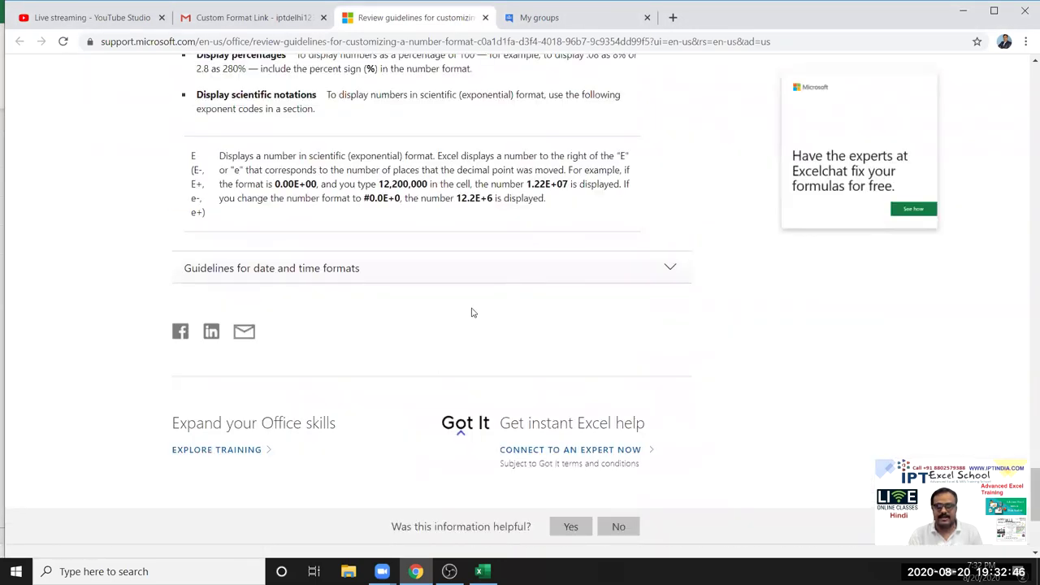
Step: Expand and review the date and time format codes, then go to the Gmail inbox
left_click(631, 299)
scroll(627, 298, "down", 3)
scroll(626, 298, "down", 2)
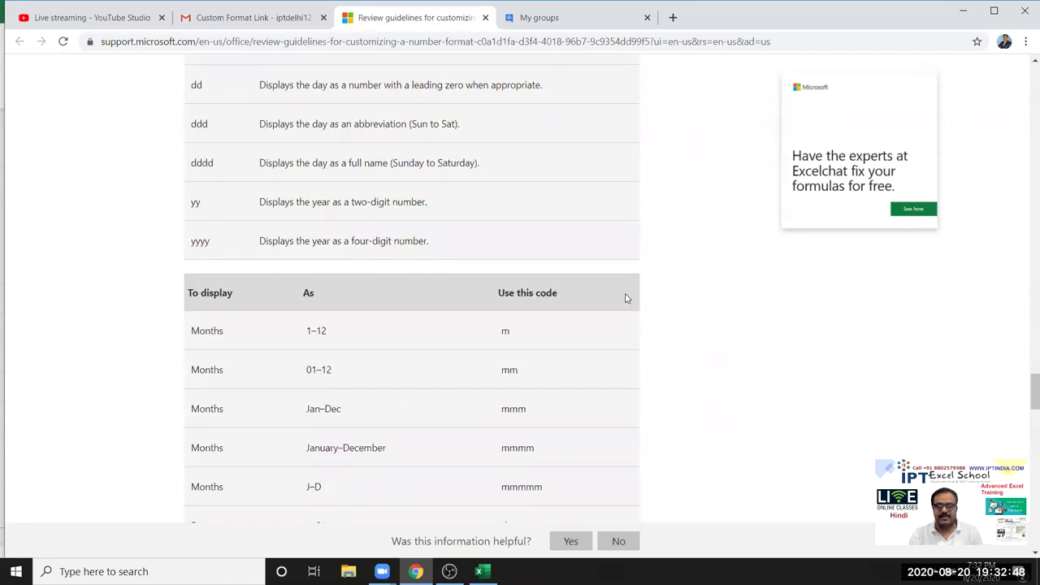
scroll(625, 298, "down", 4)
scroll(626, 301, "down", 4)
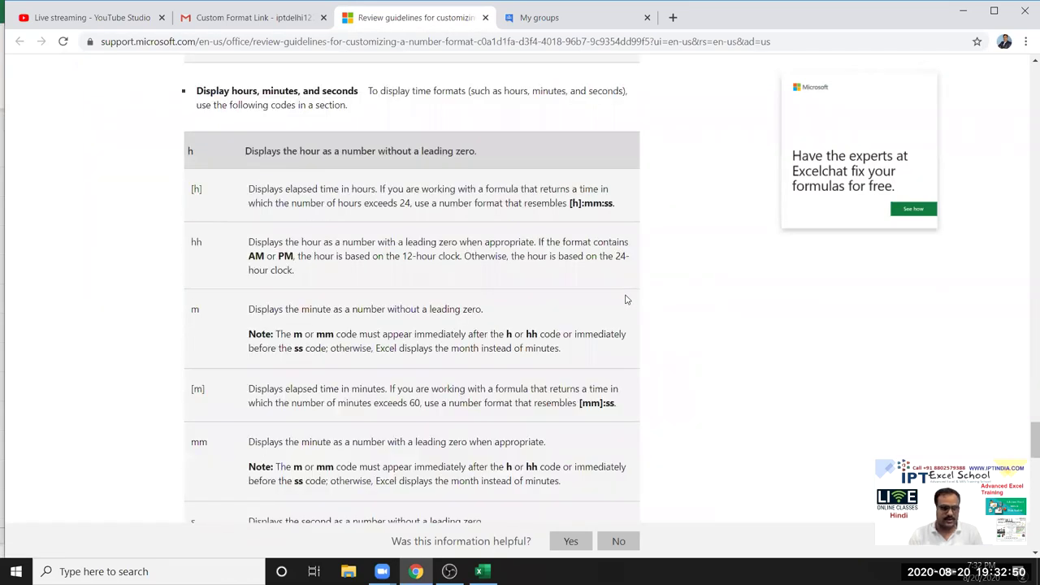
scroll(626, 299, "down", 4)
scroll(623, 300, "down", 3)
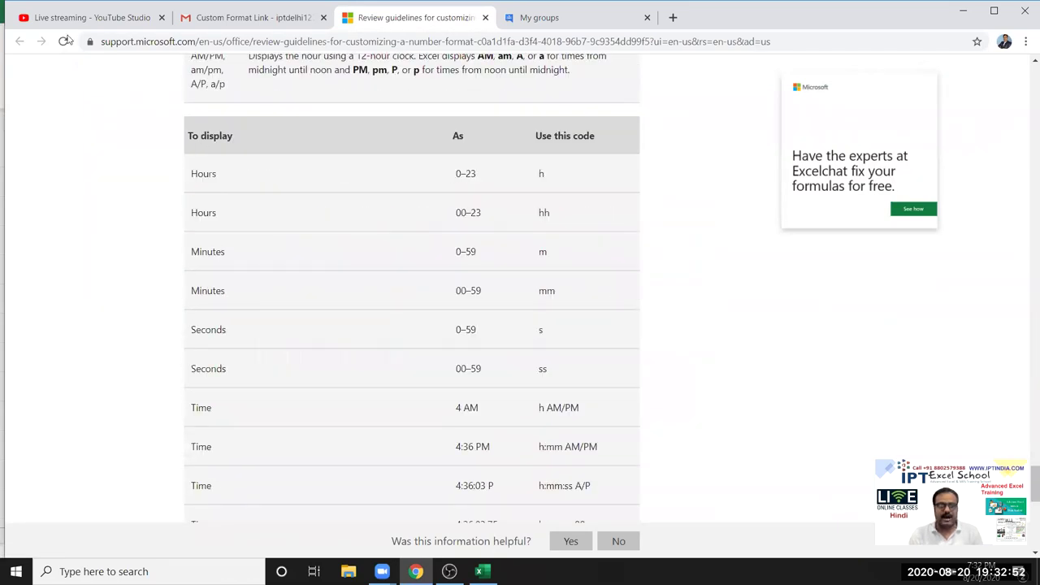
scroll(67, 39, "down", 4)
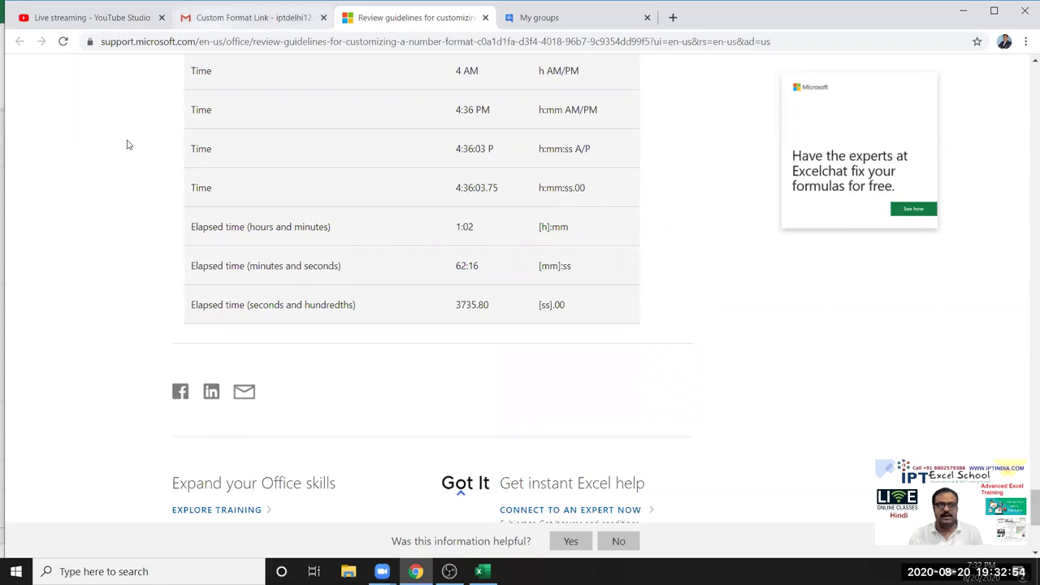
key("ctrl+shift+Tab")
left_click(52, 163)
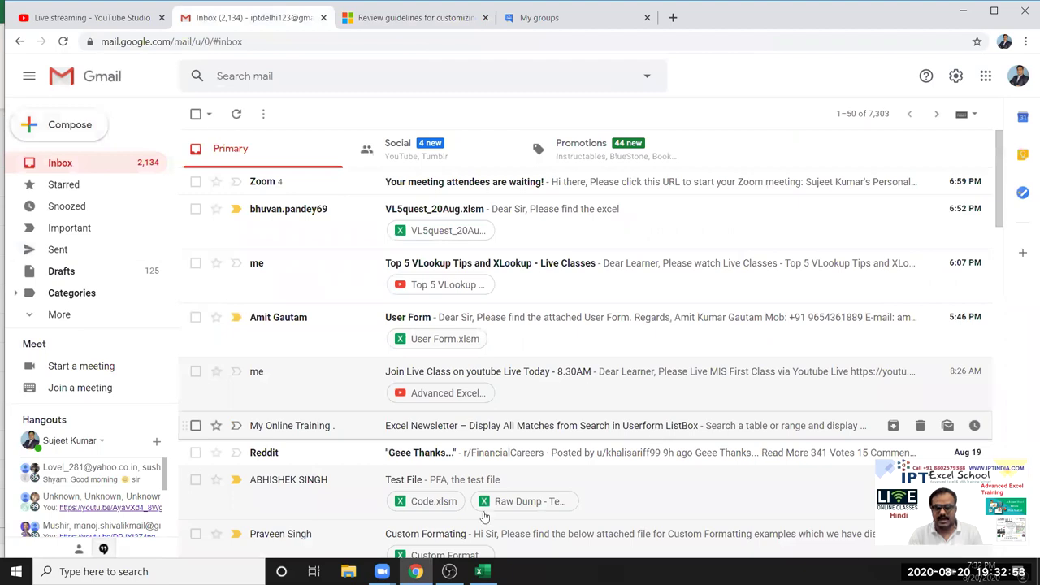
Step: Look over the Gmail inbox messages, then minimize the browser to show the desktop
scroll(445, 499, "down", 2)
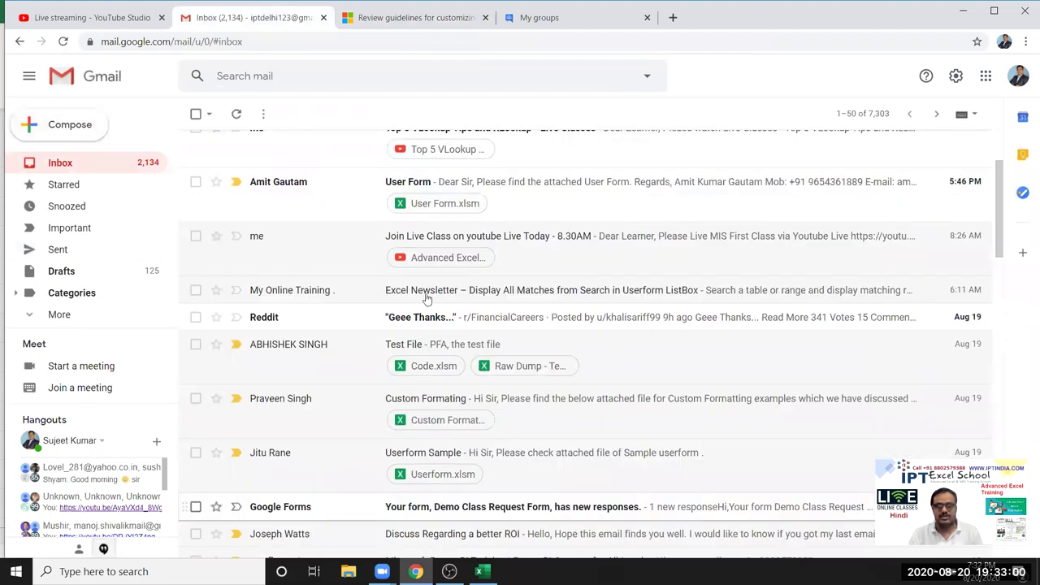
scroll(426, 297, "up", 2)
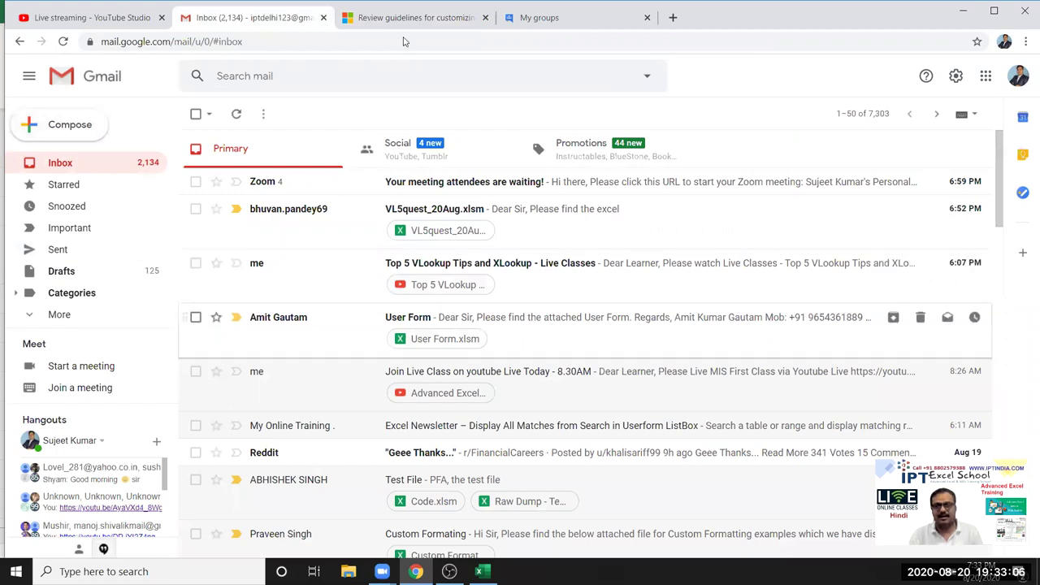
key("super+d")
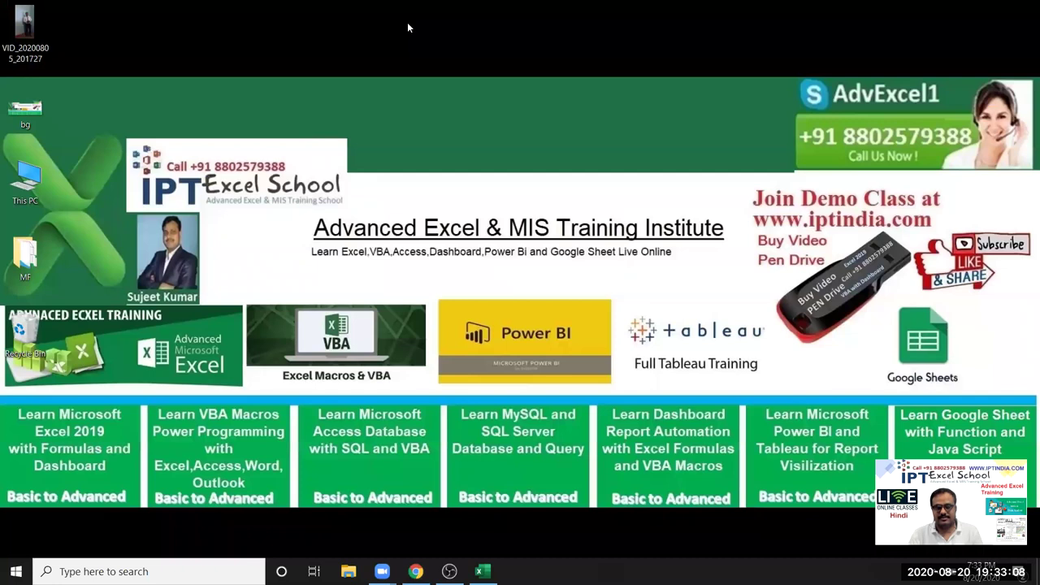